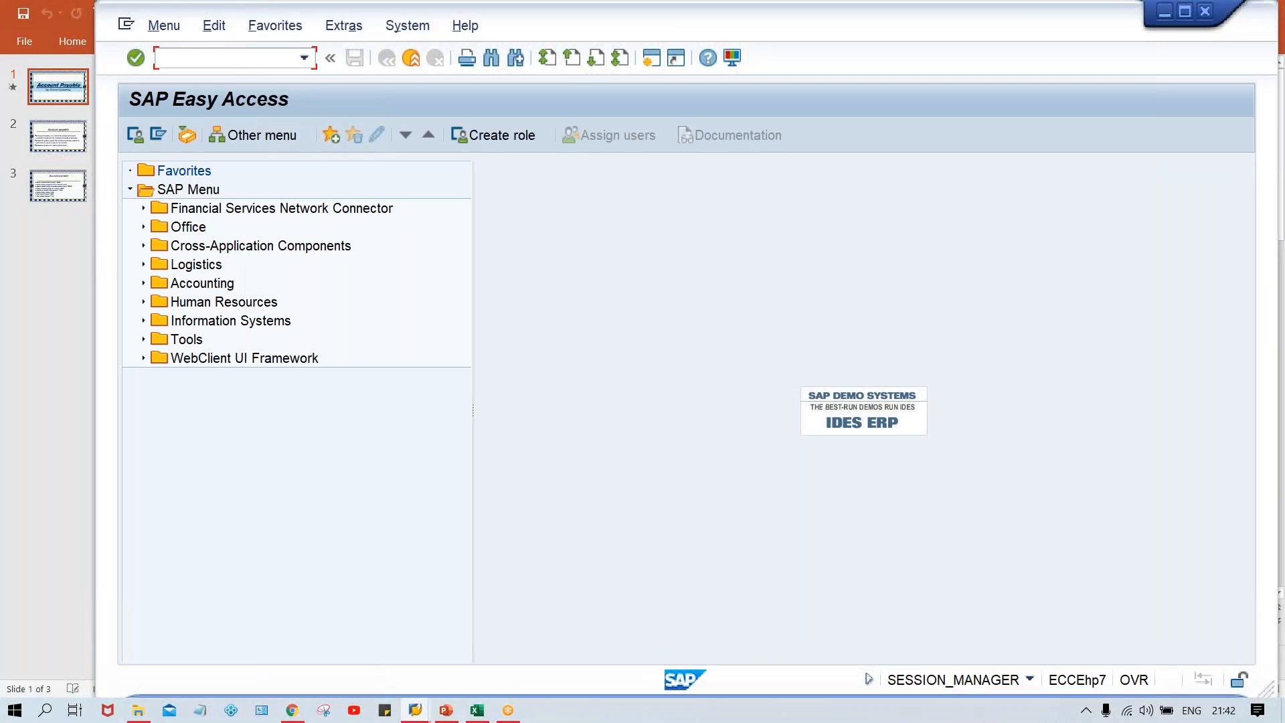
Open the vendor invoice entry transaction FB60.
{"action": "type", "text": "/NF60"}
{"action": "key", "text": "Return"}
{"action": "type", "text": "FB60"}
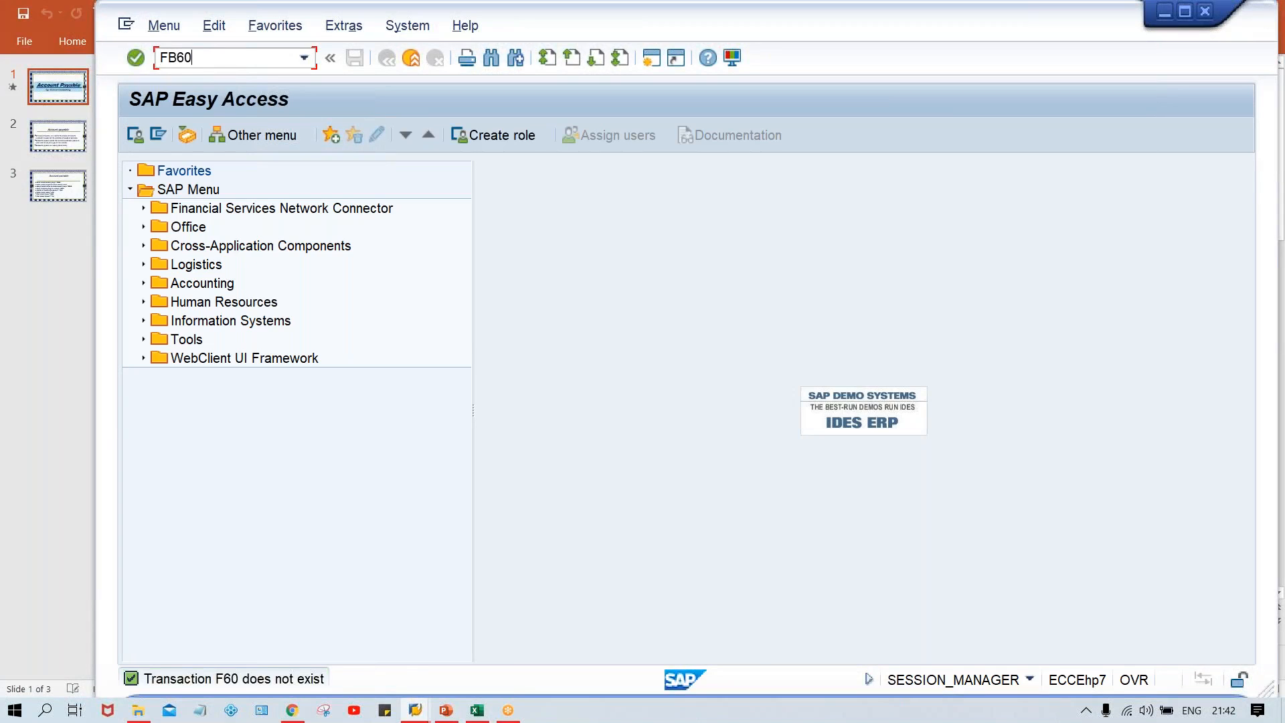
{"action": "key", "text": "Return"}
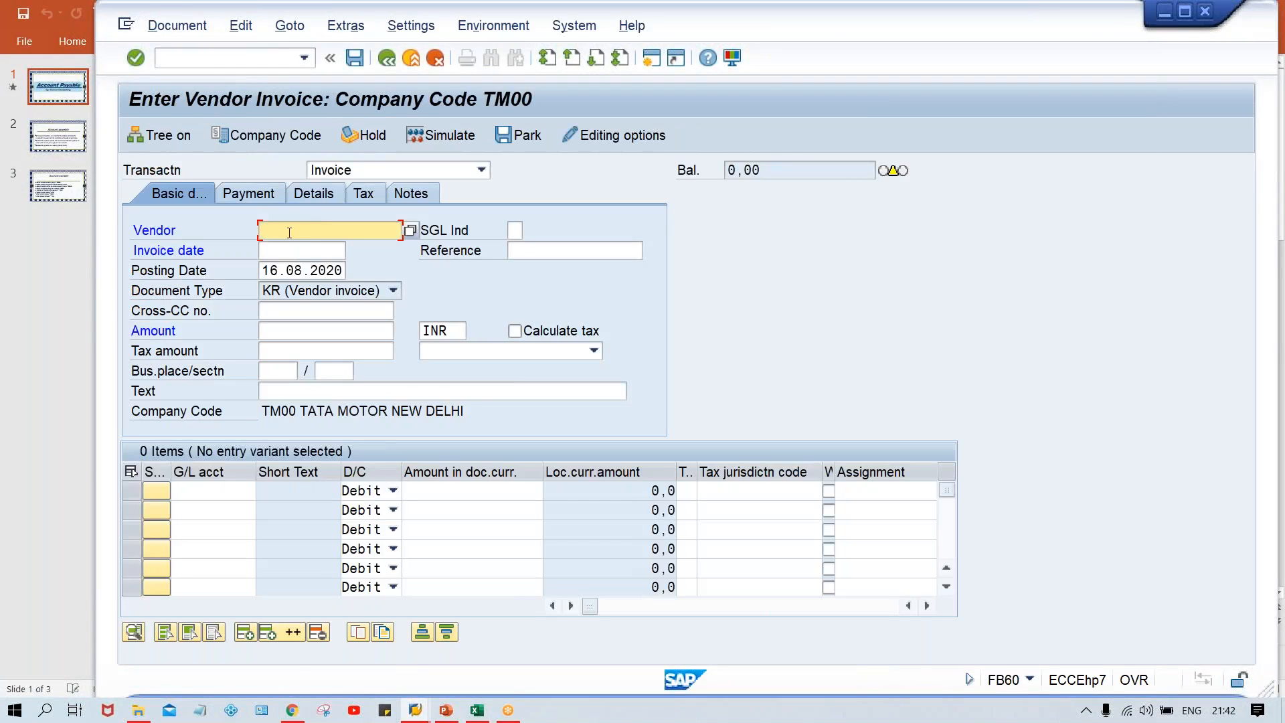
Enter the vendor's number and set the invoice date to 16.08.2020 for the first invoice.
{"action": "left_click", "coordinate": [289, 231]}
{"action": "key", "text": "Down"}
{"action": "key", "text": "Tab"}
{"action": "key", "text": "Tab"}
{"action": "key", "text": "Tab"}
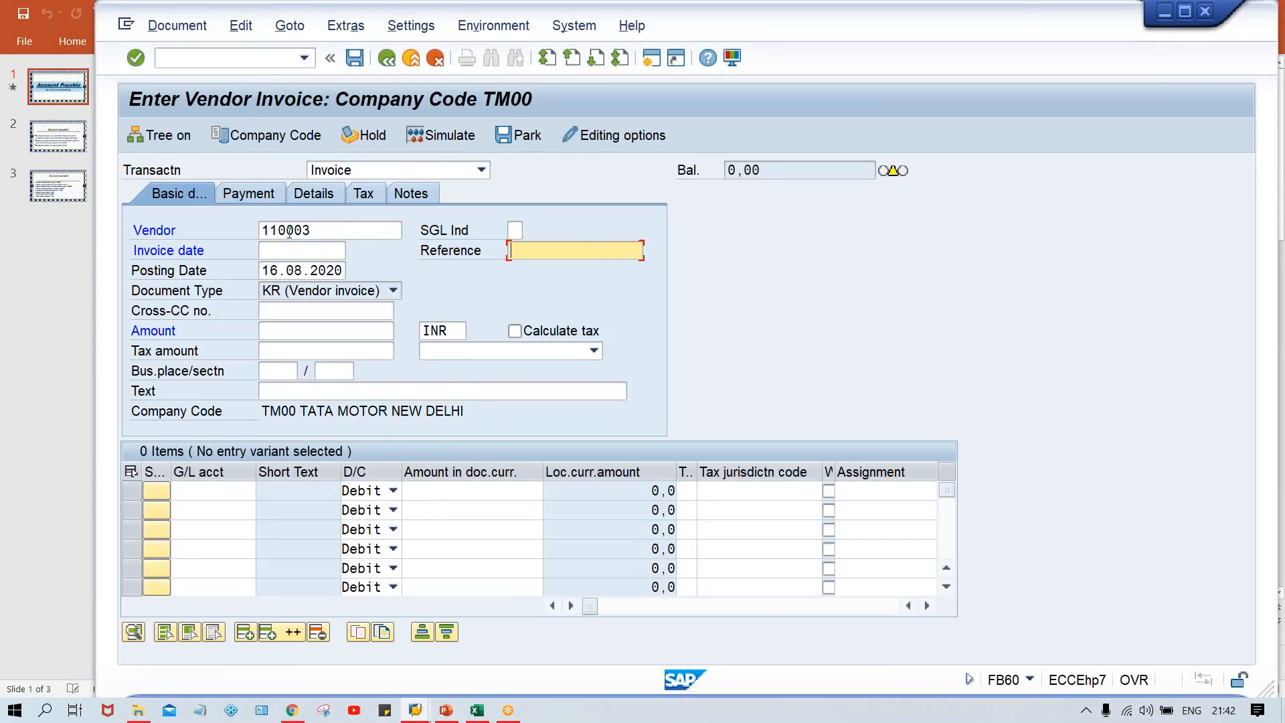
{"action": "key", "text": "shift+Tab"}
{"action": "key", "text": "Down"}
{"action": "key", "text": "Down"}
{"action": "key", "text": "Return"}
Set the first invoice's amount to 1500 INR in the basic data.
{"action": "key", "text": "Tab"}
{"action": "key", "text": "Tab"}
{"action": "key", "text": "Tab"}
{"action": "key", "text": "Tab"}
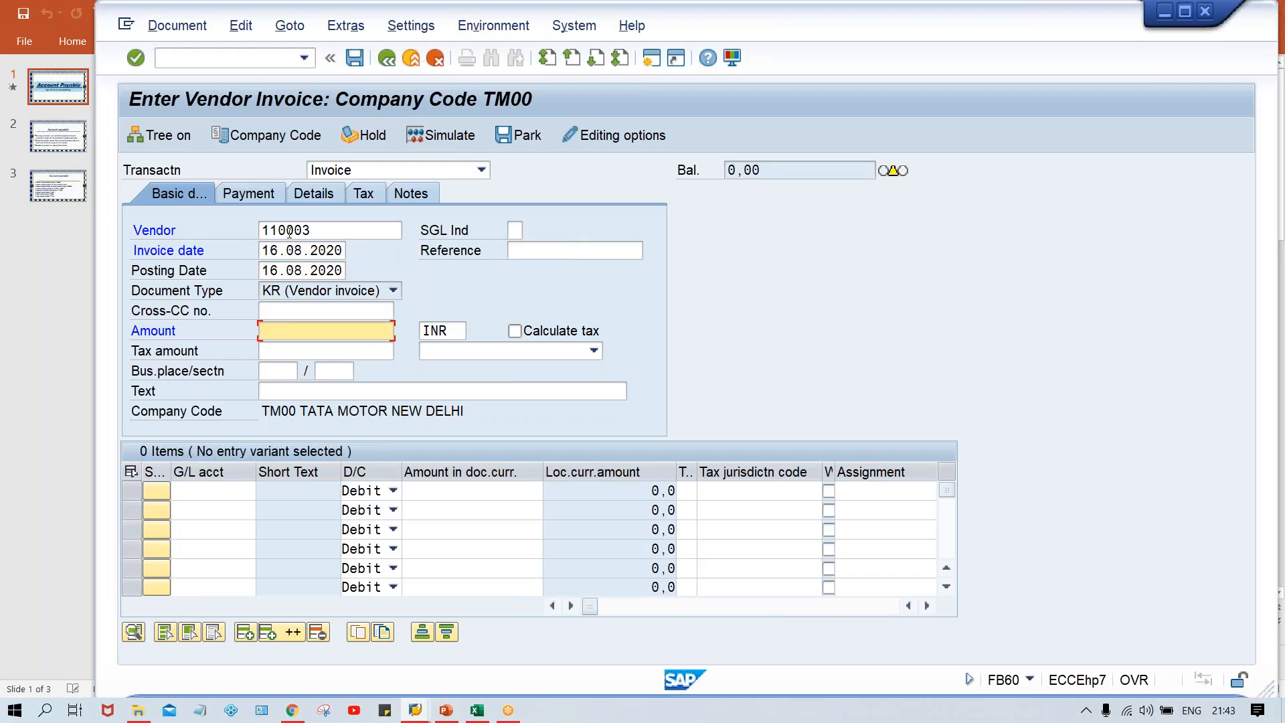
{"action": "type", "text": "1500"}
{"action": "key", "text": "Return"}
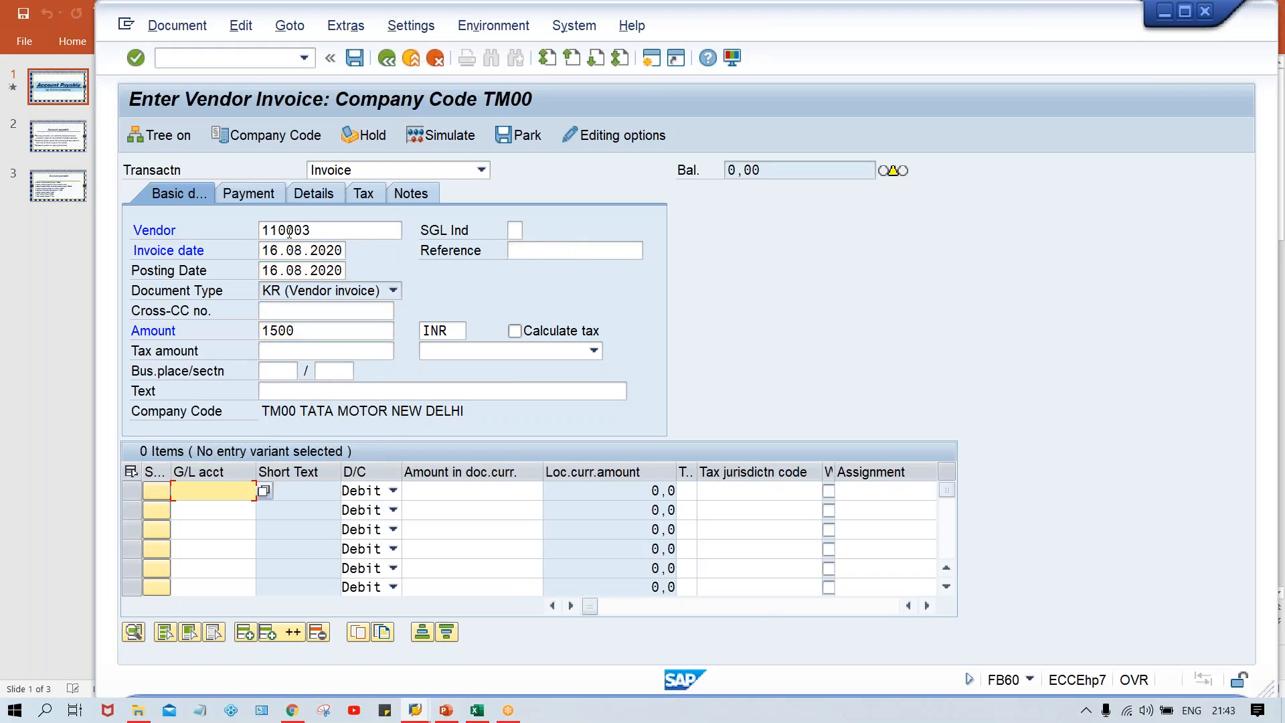
Add a debit line on G/L account 4000 for 1500 and post the invoice.
{"action": "type", "text": "4000"}
{"action": "key", "text": "Tab"}
{"action": "key", "text": "Tab"}
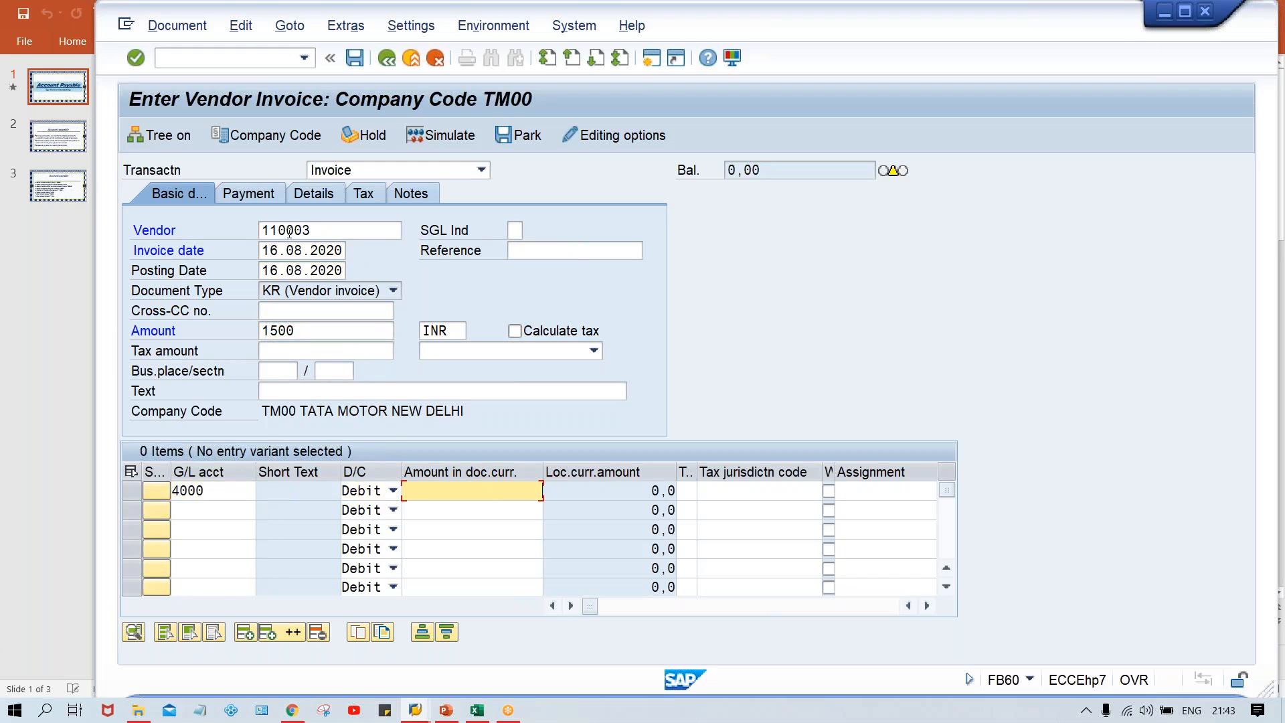
{"action": "type", "text": "1500"}
{"action": "key", "text": "ctrl+s"}
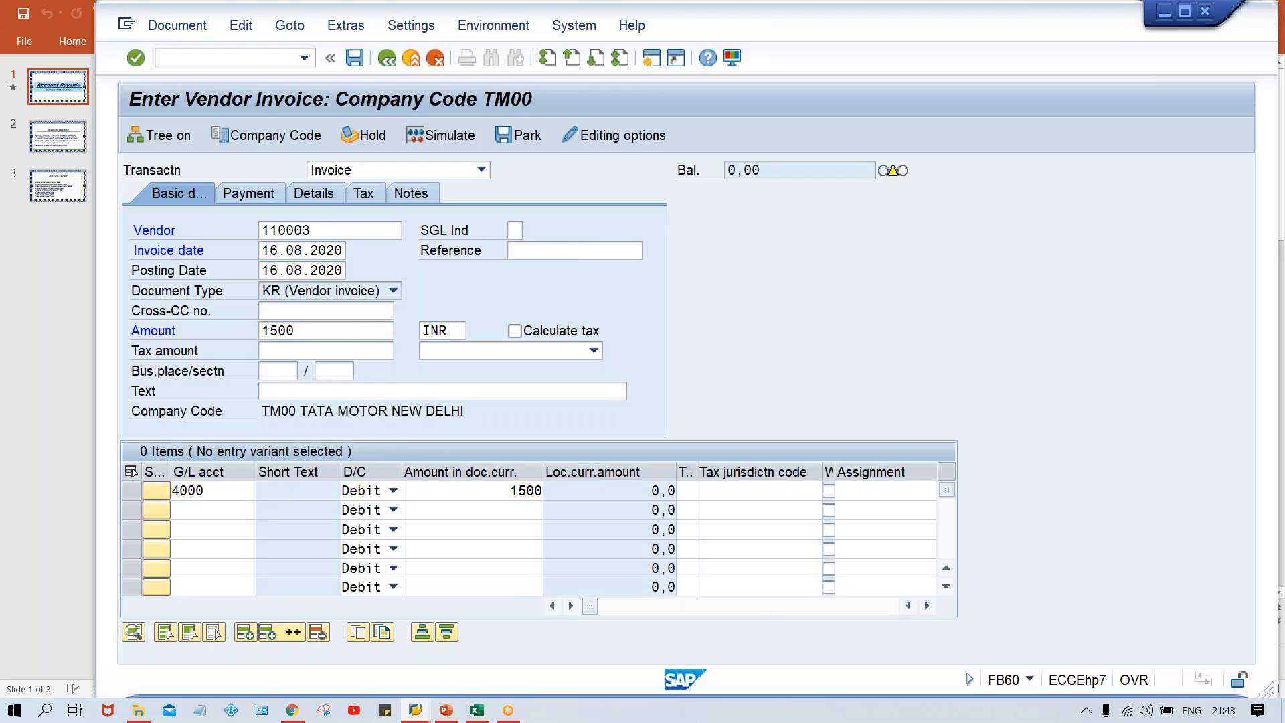
Start a second invoice for the same vendor with invoice date 16.08.2020.
{"action": "key", "text": "space"}
{"action": "key", "text": "Down"}
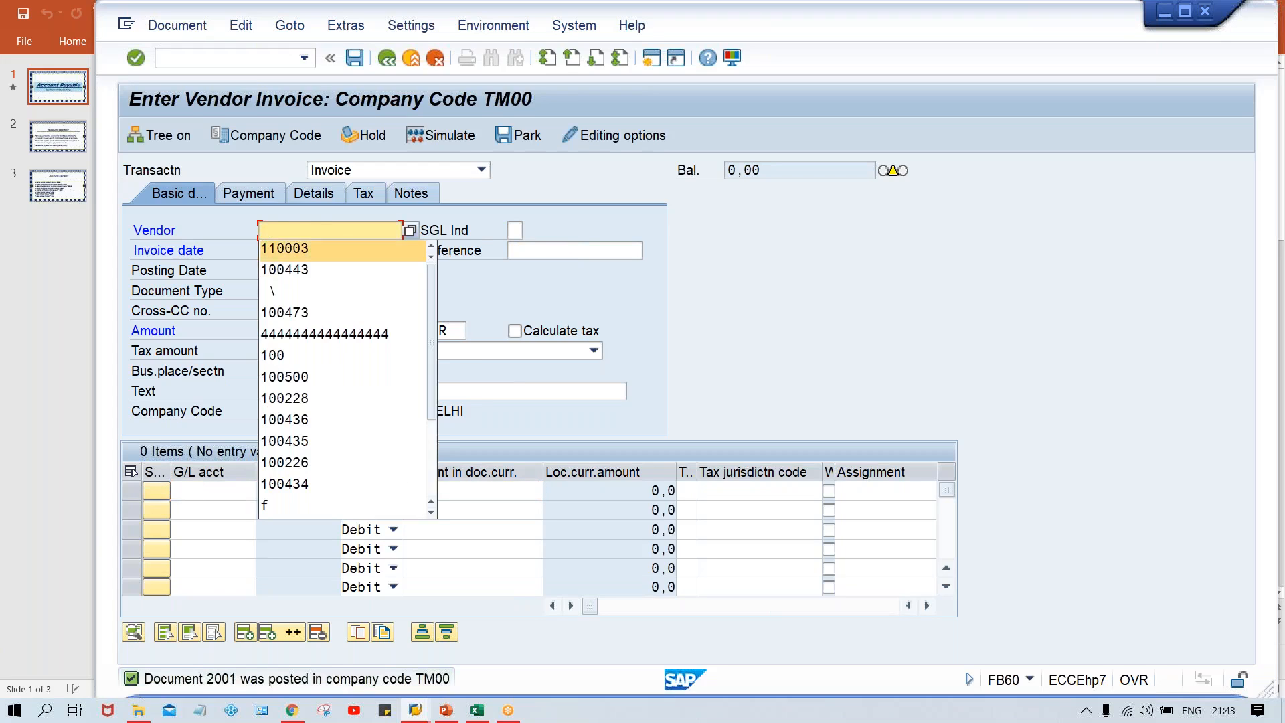
{"action": "key", "text": "Return"}
{"action": "key", "text": "Tab"}
{"action": "key", "text": "Tab"}
{"action": "key", "text": "space"}
{"action": "key", "text": "Down"}
{"action": "key", "text": "Return"}
Set the second invoice's amount to 1100 INR in the basic data.
{"action": "key", "text": "Tab"}
{"action": "key", "text": "Tab"}
{"action": "key", "text": "Tab"}
{"action": "key", "text": "Tab"}
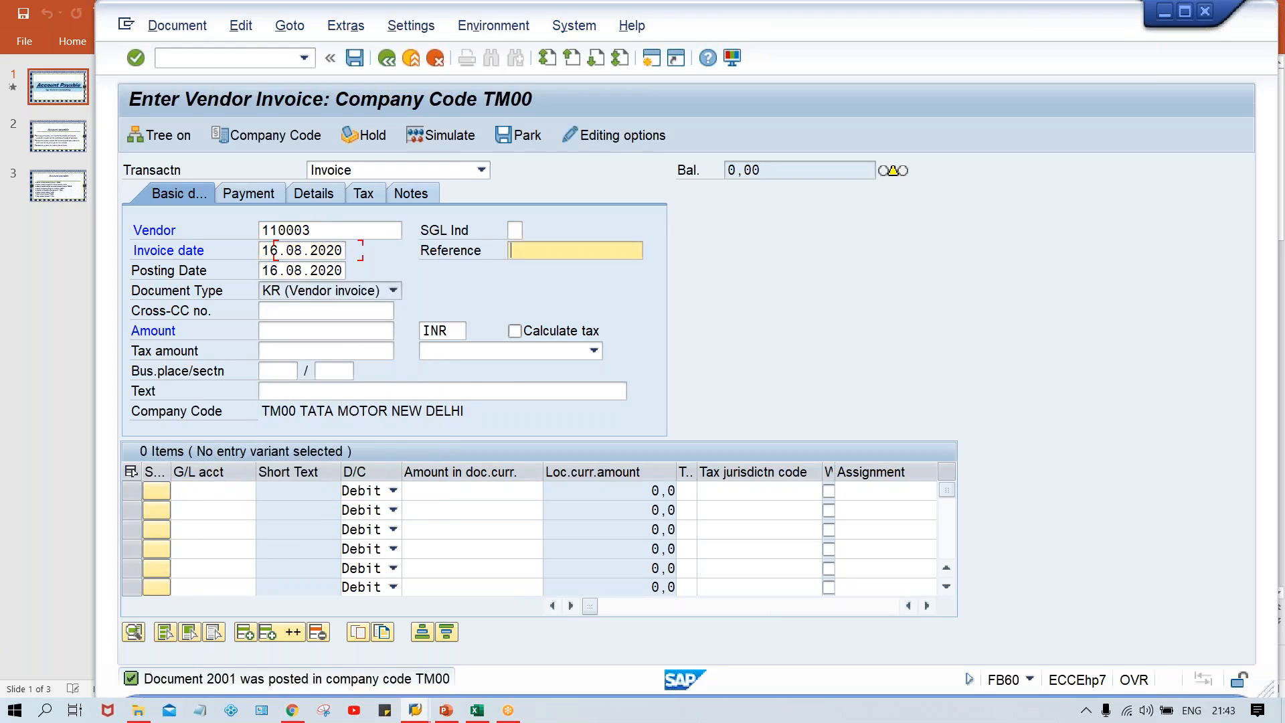
{"action": "type", "text": "1000"}
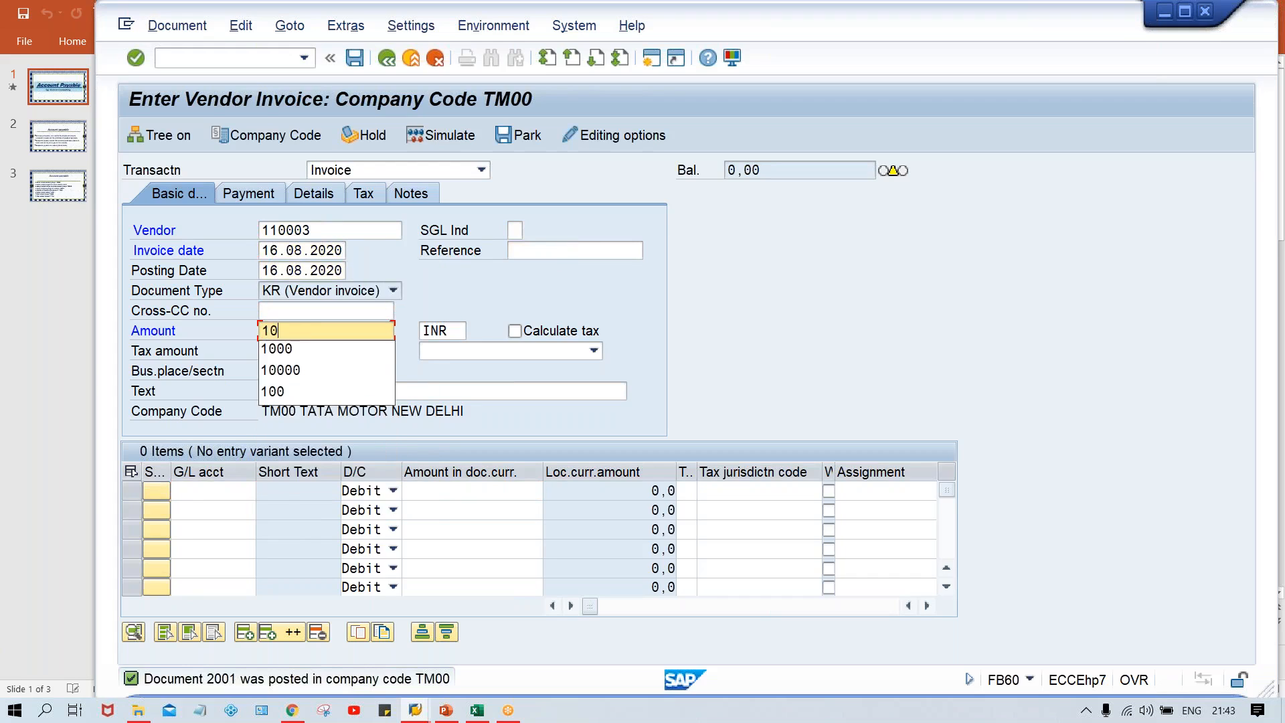
{"action": "key", "text": "BackSpace"}
{"action": "key", "text": "BackSpace"}
{"action": "key", "text": "BackSpace"}
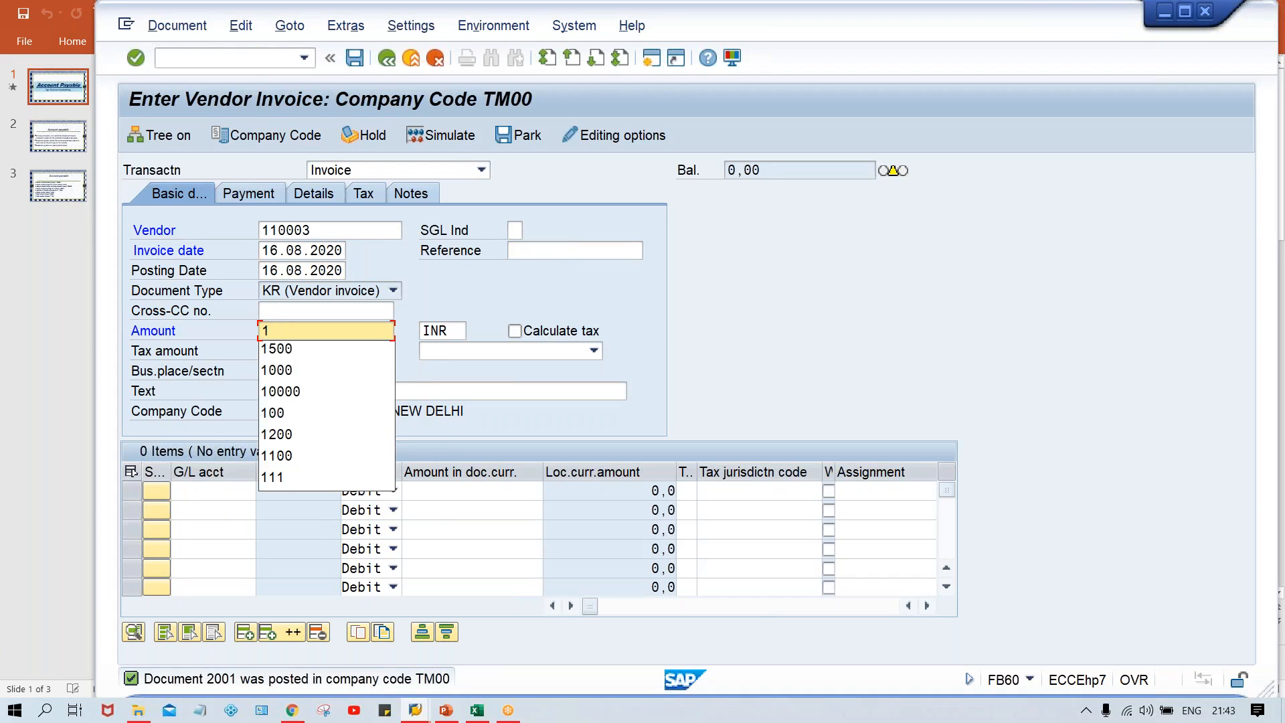
{"action": "type", "text": "100"}
{"action": "key", "text": "Tab"}
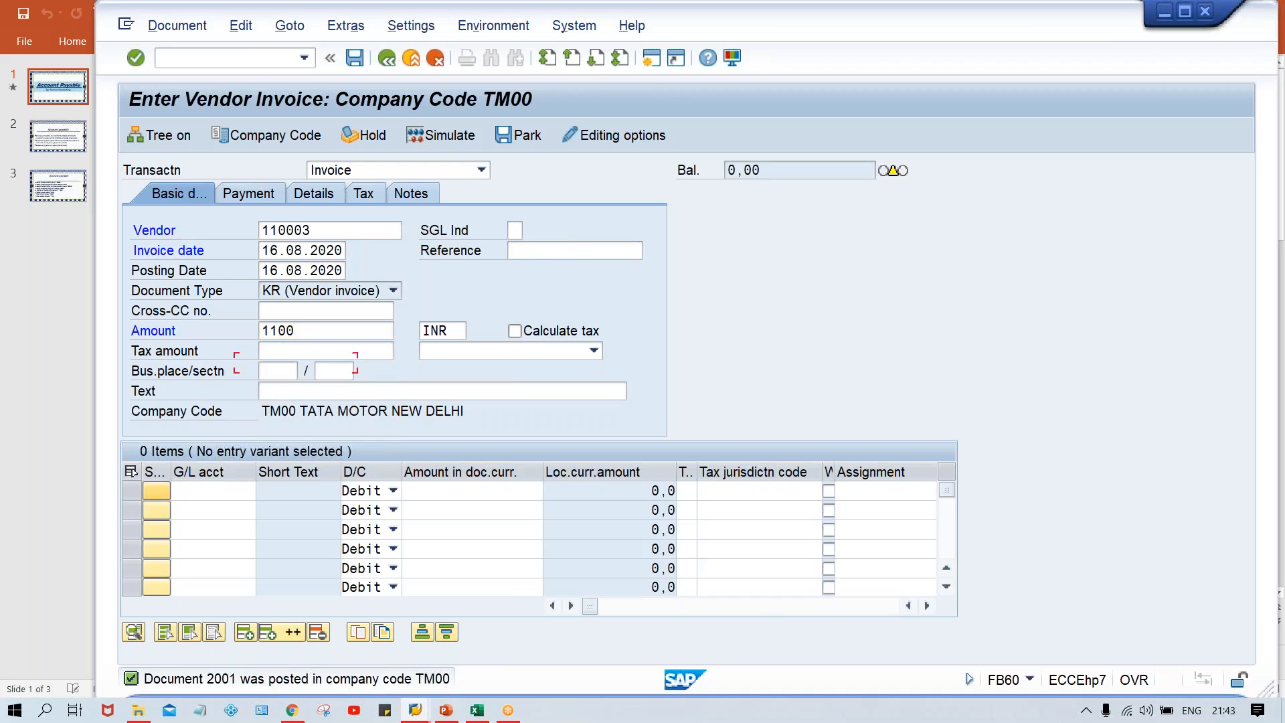
Add a debit line on G/L account 4000 for 1100 and post the invoice.
{"action": "key", "text": "Tab"}
{"action": "type", "text": "4"}
{"action": "key", "text": "Down"}
{"action": "key", "text": "Return"}
{"action": "key", "text": "Tab"}
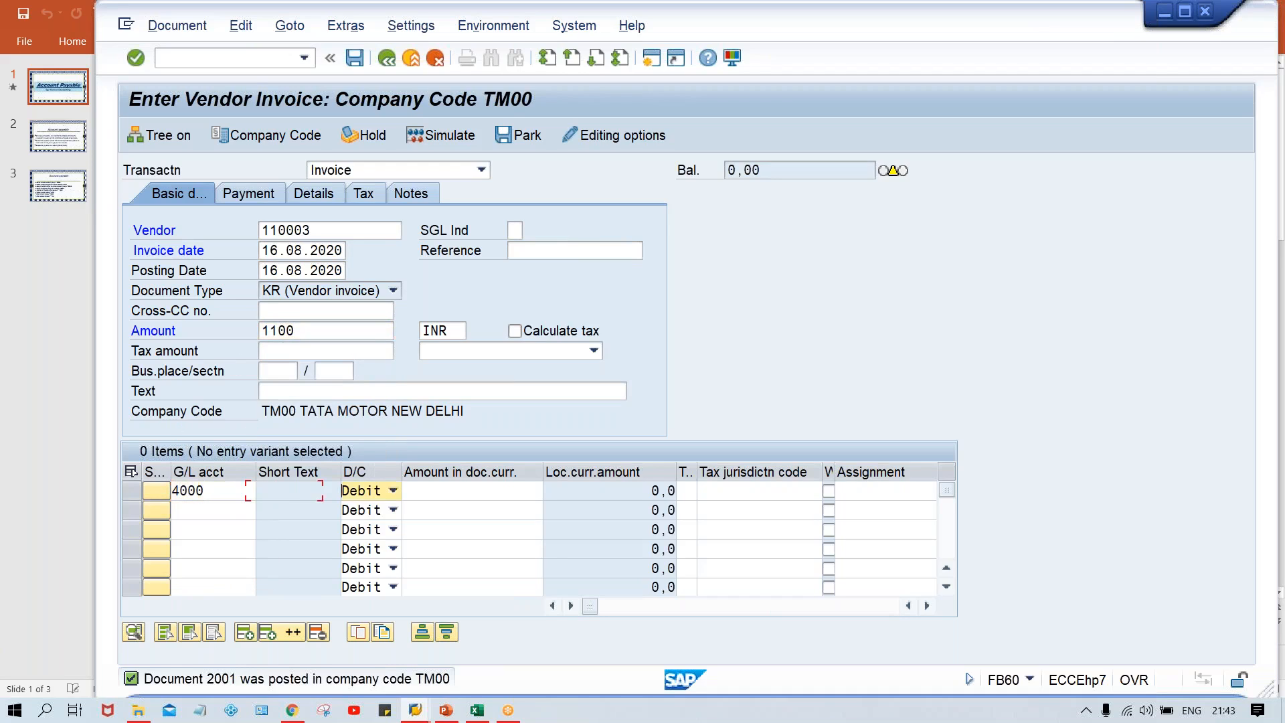
{"action": "key", "text": "Tab"}
{"action": "type", "text": "11000"}
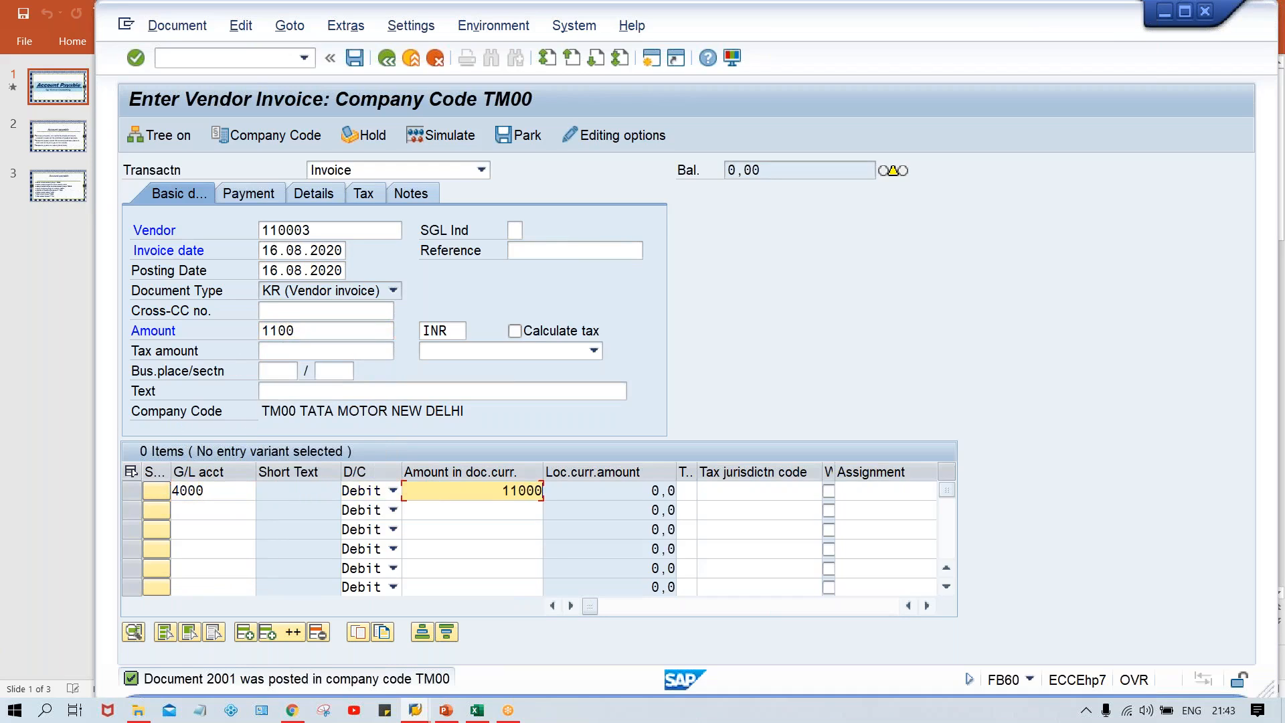
{"action": "key", "text": "BackSpace"}
{"action": "key", "text": "ctrl+s"}
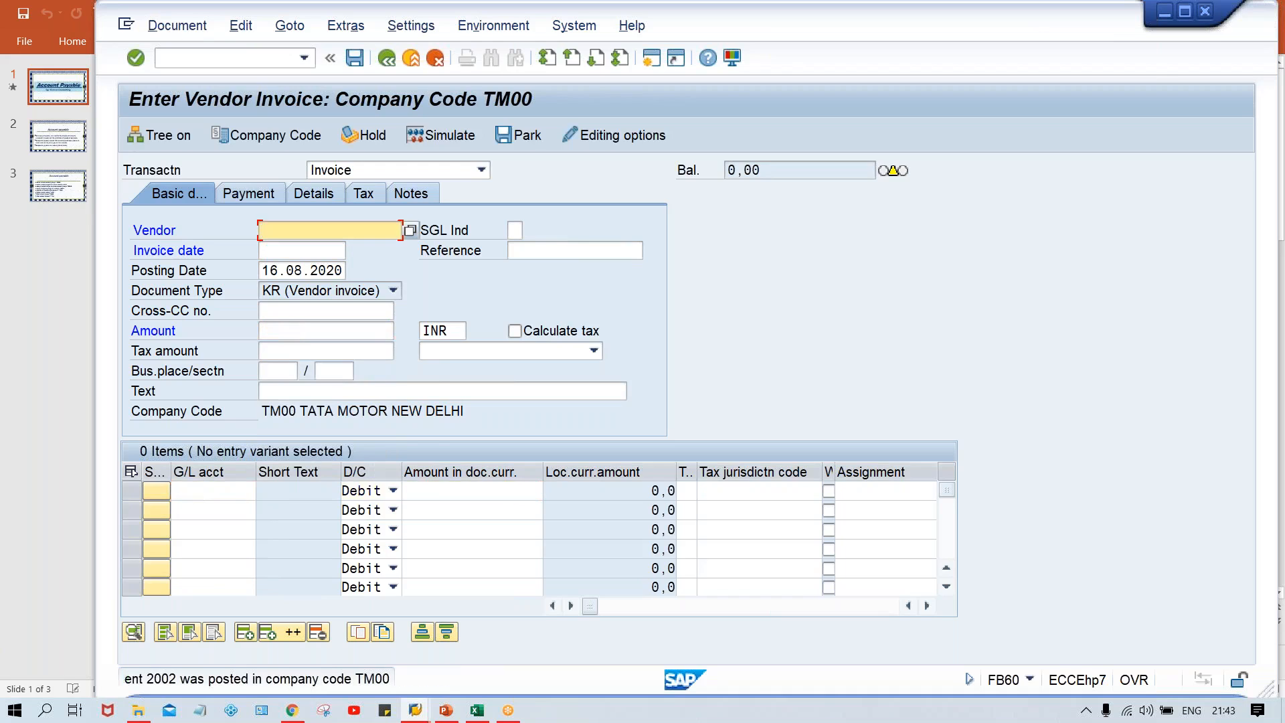
Start a third invoice for the same vendor with invoice date 16.08.2020.
{"action": "key", "text": "Down"}
{"action": "key", "text": "Return"}
{"action": "key", "text": "Tab"}
{"action": "key", "text": "Tab"}
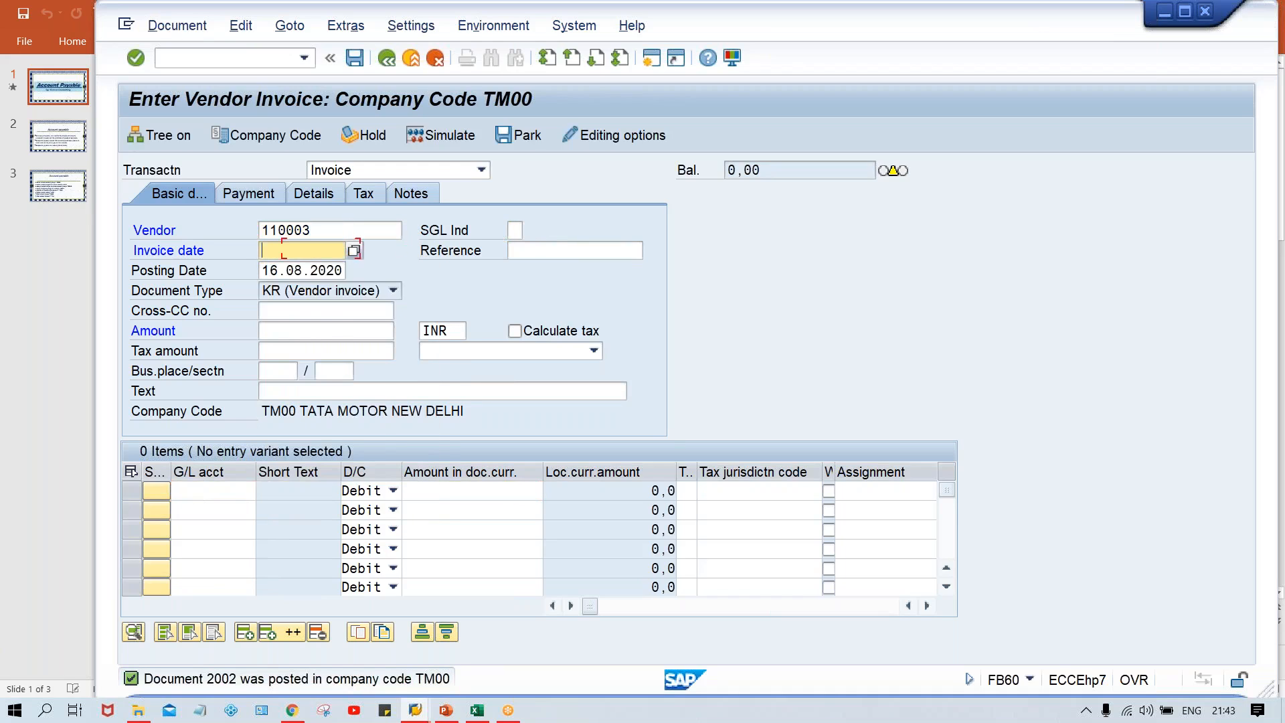
{"action": "key", "text": "Down"}
{"action": "key", "text": "Return"}
Set the third invoice's amount to 1200 INR in the basic data.
{"action": "key", "text": "ctrl+Tab"}
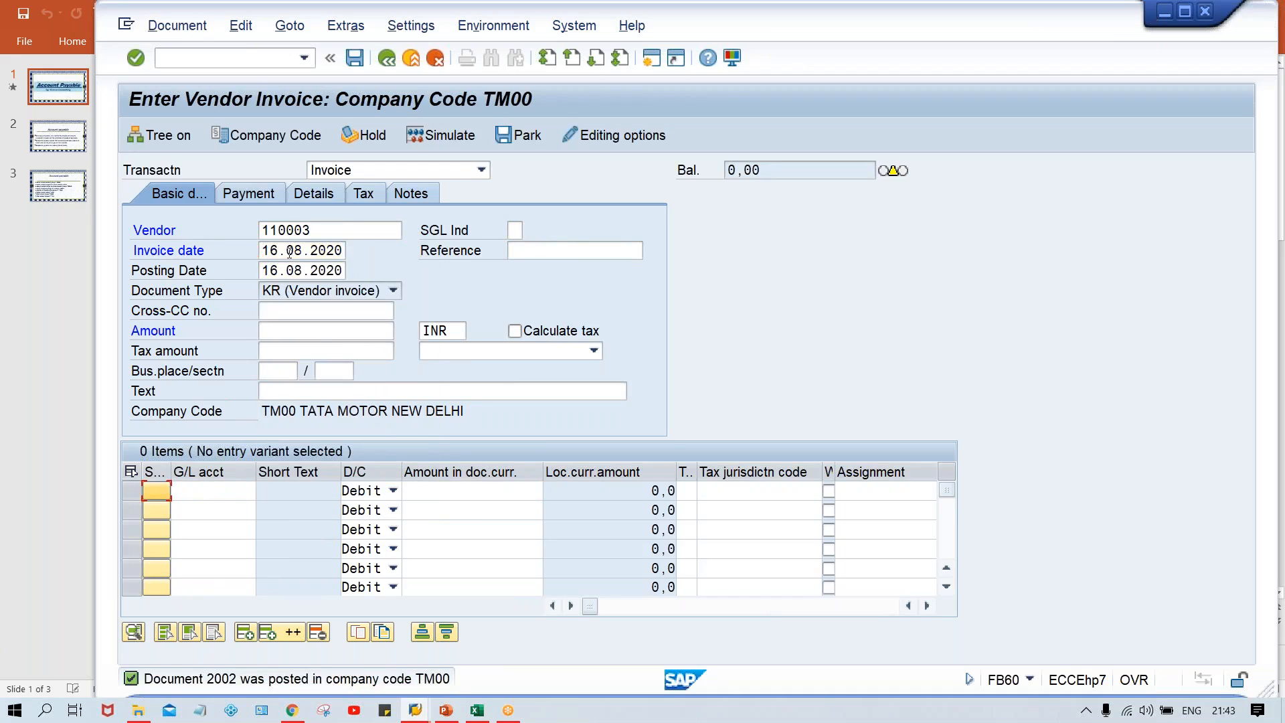
{"action": "left_click", "coordinate": [308, 333]}
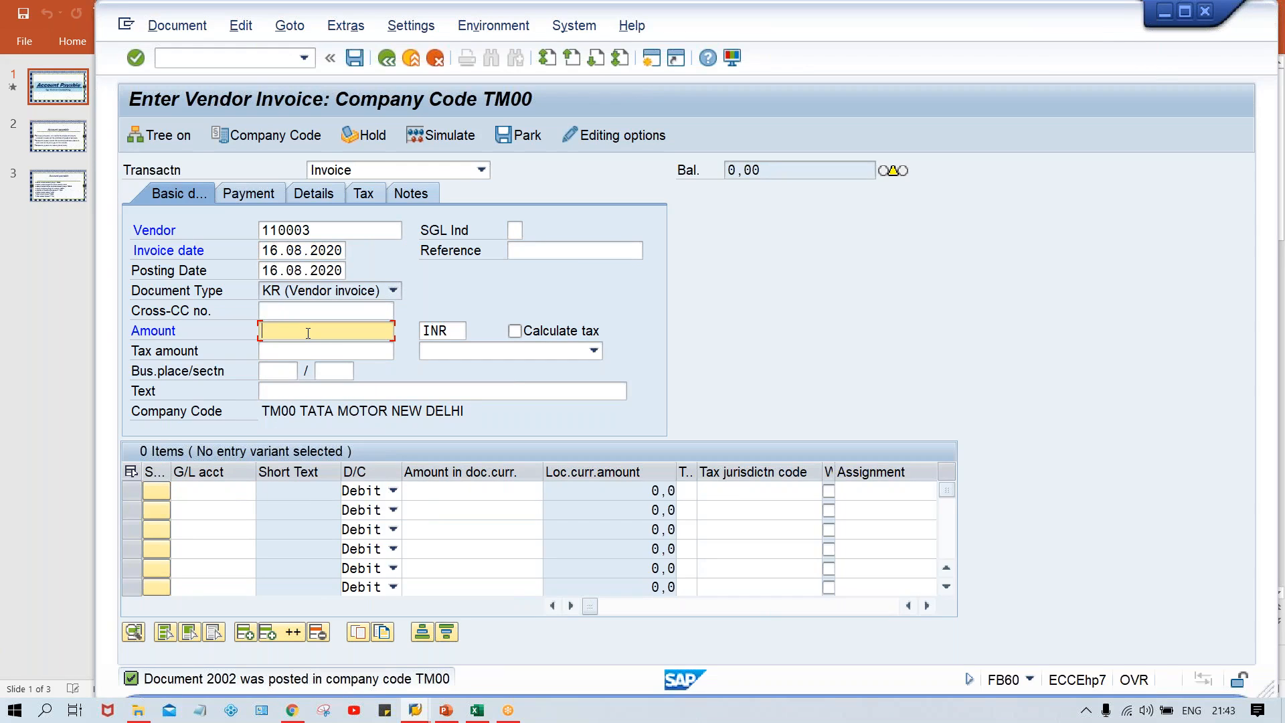
{"action": "type", "text": "1200"}
Add a debit line on G/L account 4000 for 1200 and post the invoice.
{"action": "key", "text": "ctrl+Tab"}
{"action": "key", "text": "Tab"}
{"action": "type", "text": "4000"}
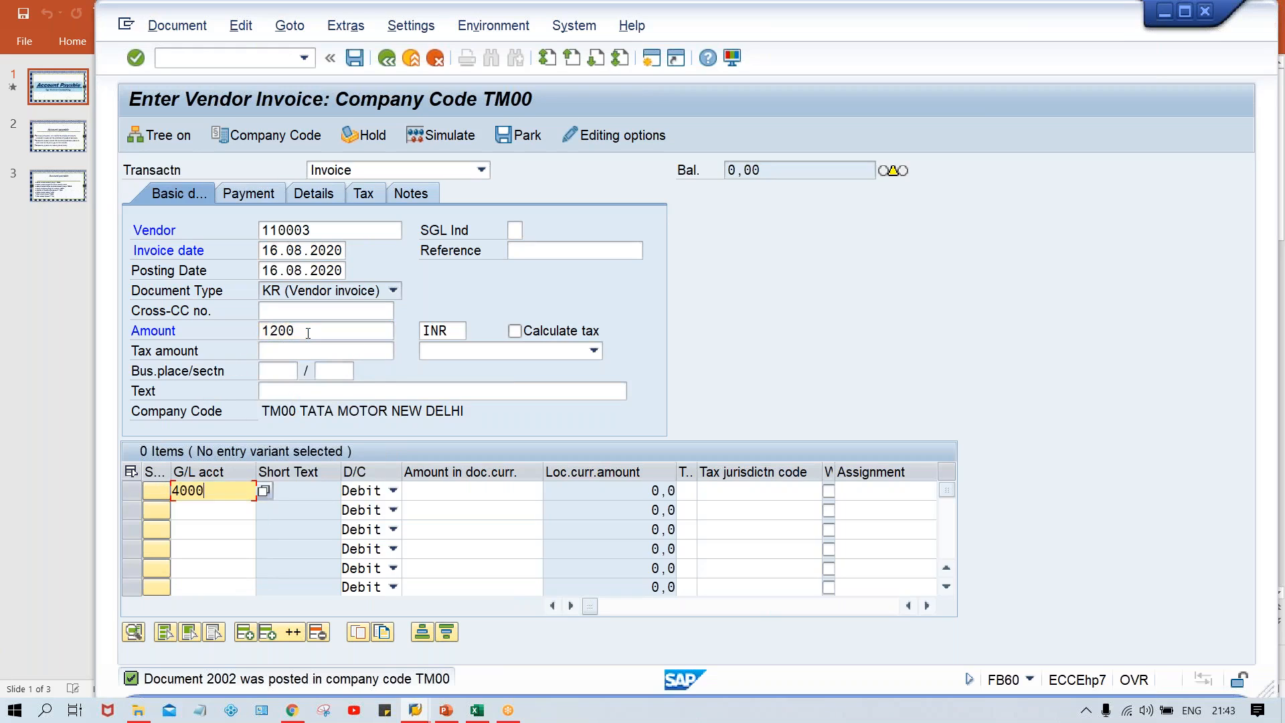
{"action": "key", "text": "Tab"}
{"action": "key", "text": "Tab"}
{"action": "type", "text": "1200"}
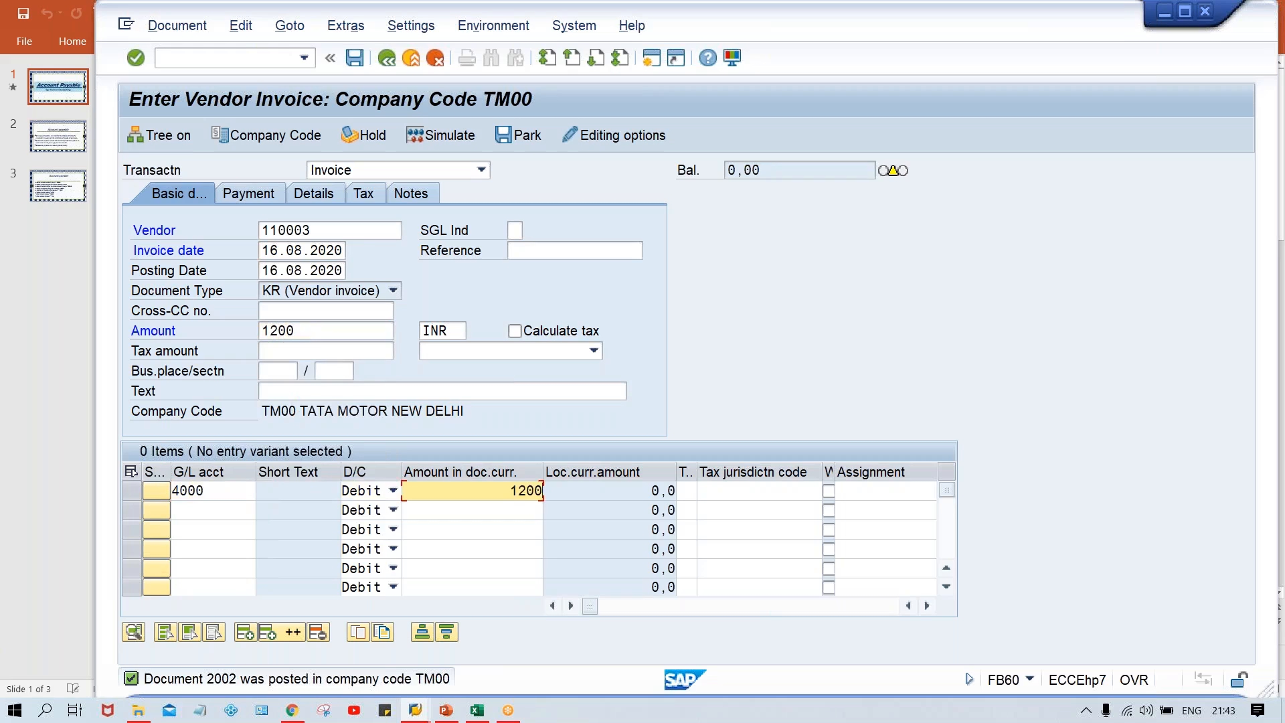
{"action": "key", "text": "ctrl+s"}
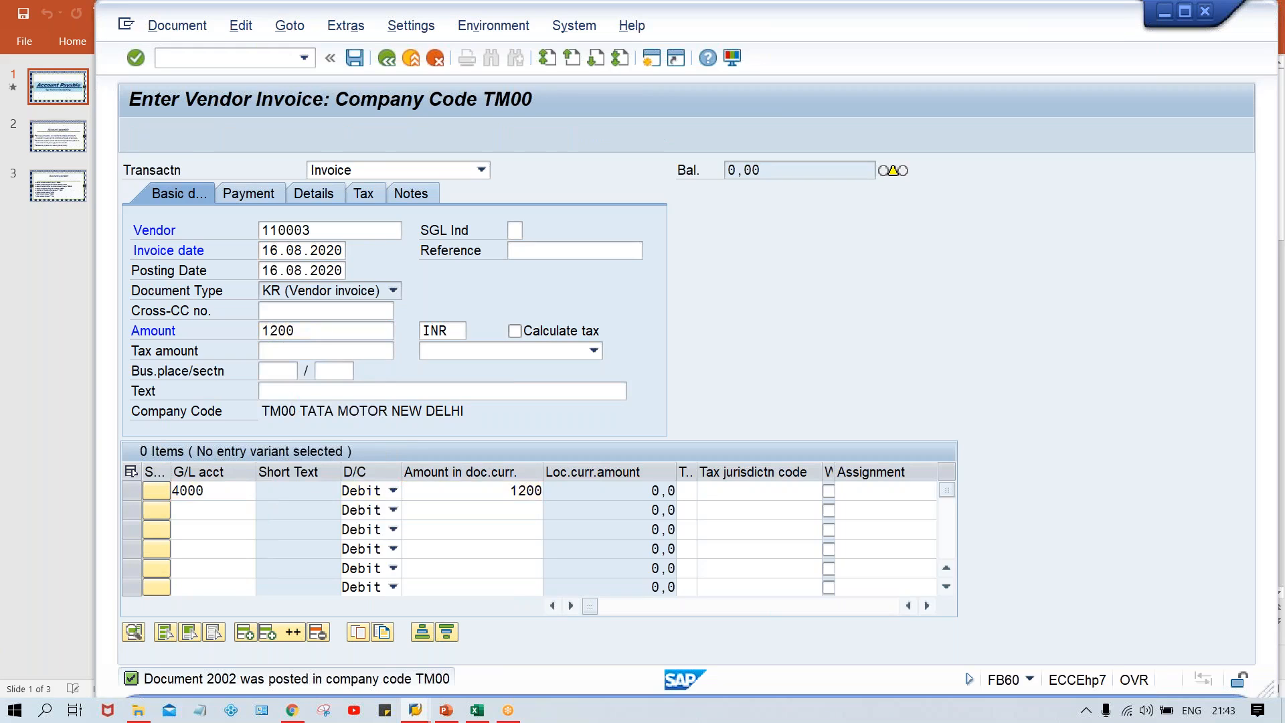
Start a fourth invoice for the same vendor with invoice date 16.08.2020.
{"action": "key", "text": "Down"}
{"action": "key", "text": "Down"}
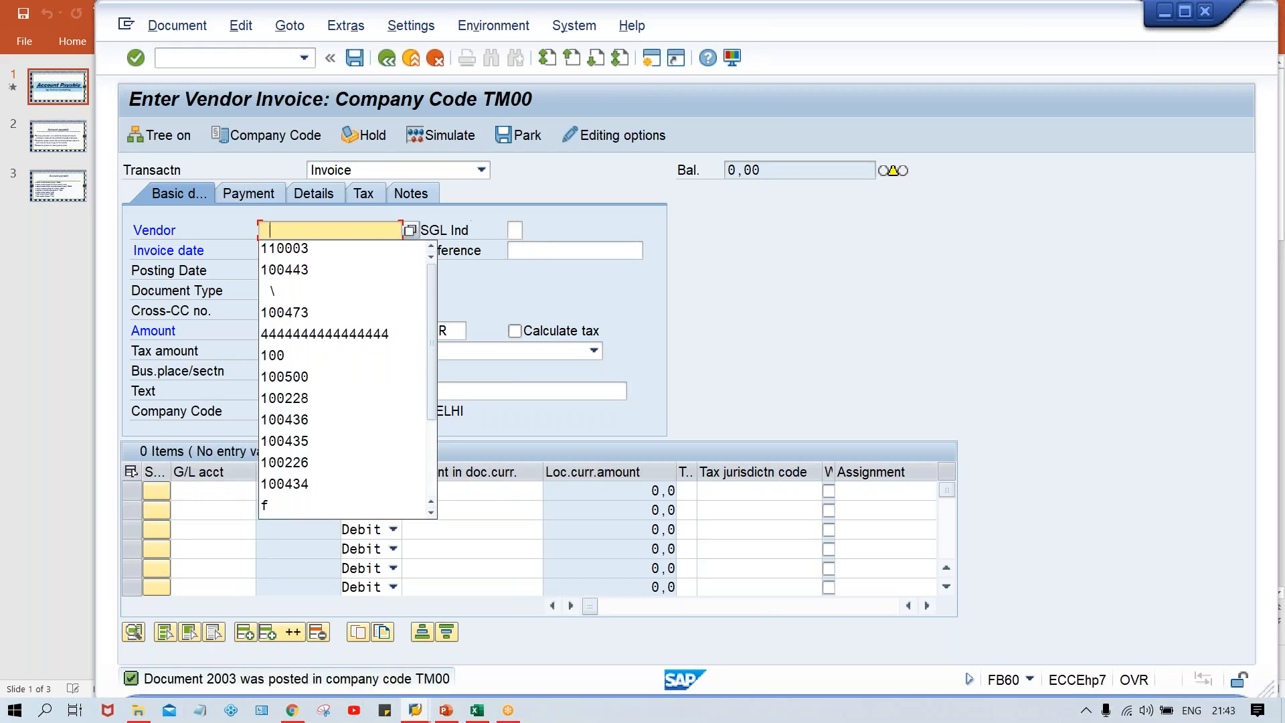
{"action": "key", "text": "Return"}
{"action": "key", "text": "Tab"}
{"action": "key", "text": "Tab"}
{"action": "key", "text": "Down"}
{"action": "key", "text": "Down"}
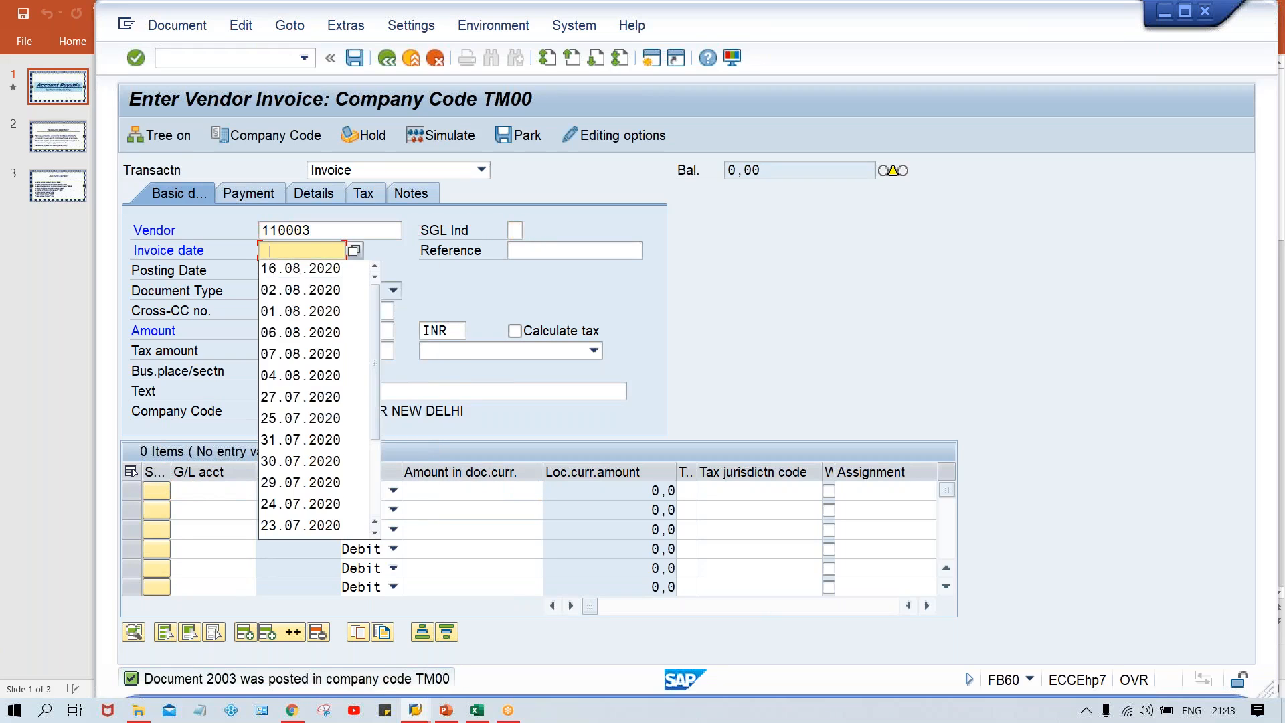
{"action": "key", "text": "Return"}
Add a debit line on G/L account 4000 for 3000 to the fourth invoice.
{"action": "key", "text": "Return"}
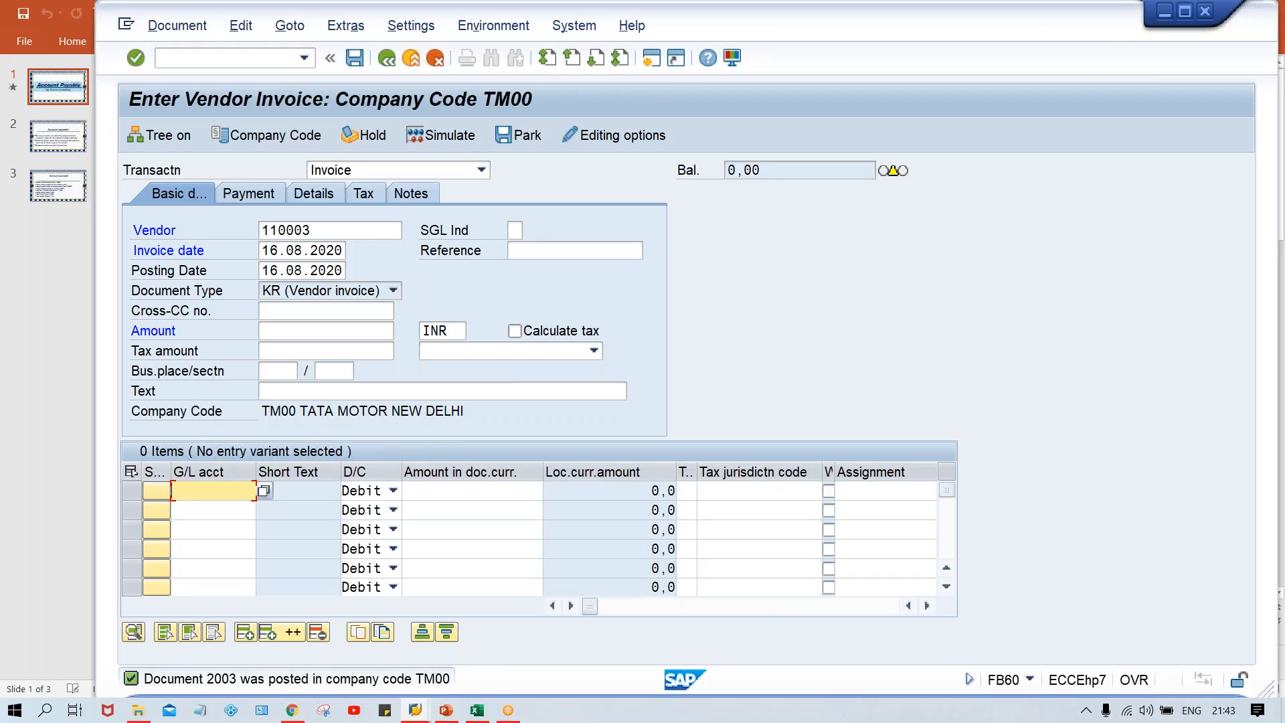
{"action": "type", "text": "4000"}
{"action": "key", "text": "Tab"}
{"action": "key", "text": "Tab"}
{"action": "type", "text": "3000"}
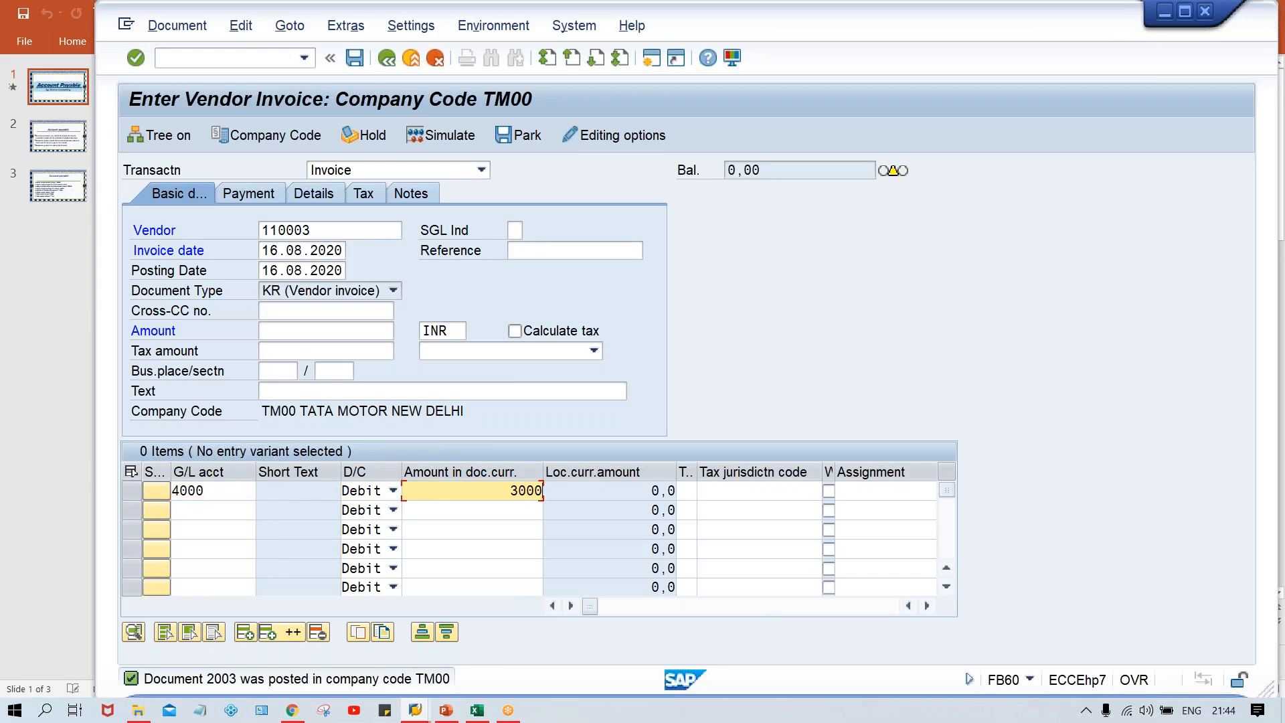
Set the fourth invoice's header amount to 3000 INR and post the invoice.
{"action": "left_click", "coordinate": [326, 330]}
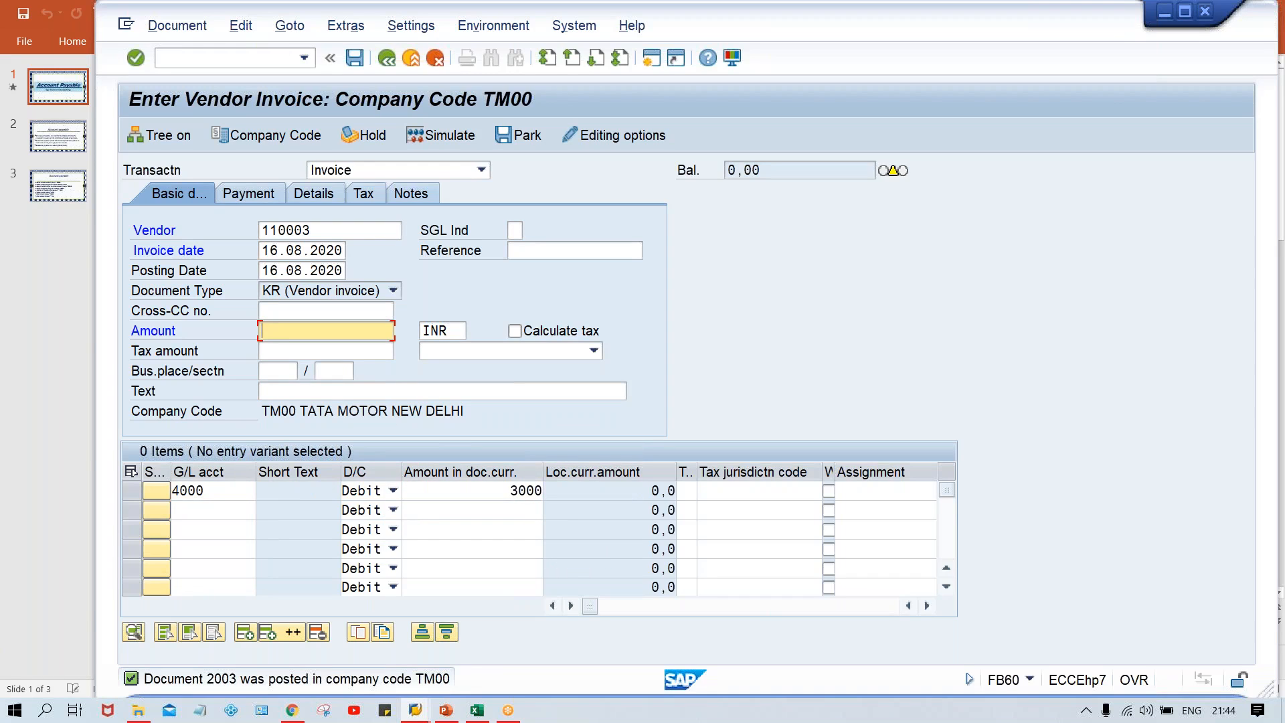
{"action": "type", "text": "3000"}
{"action": "key", "text": "ctrl+s"}
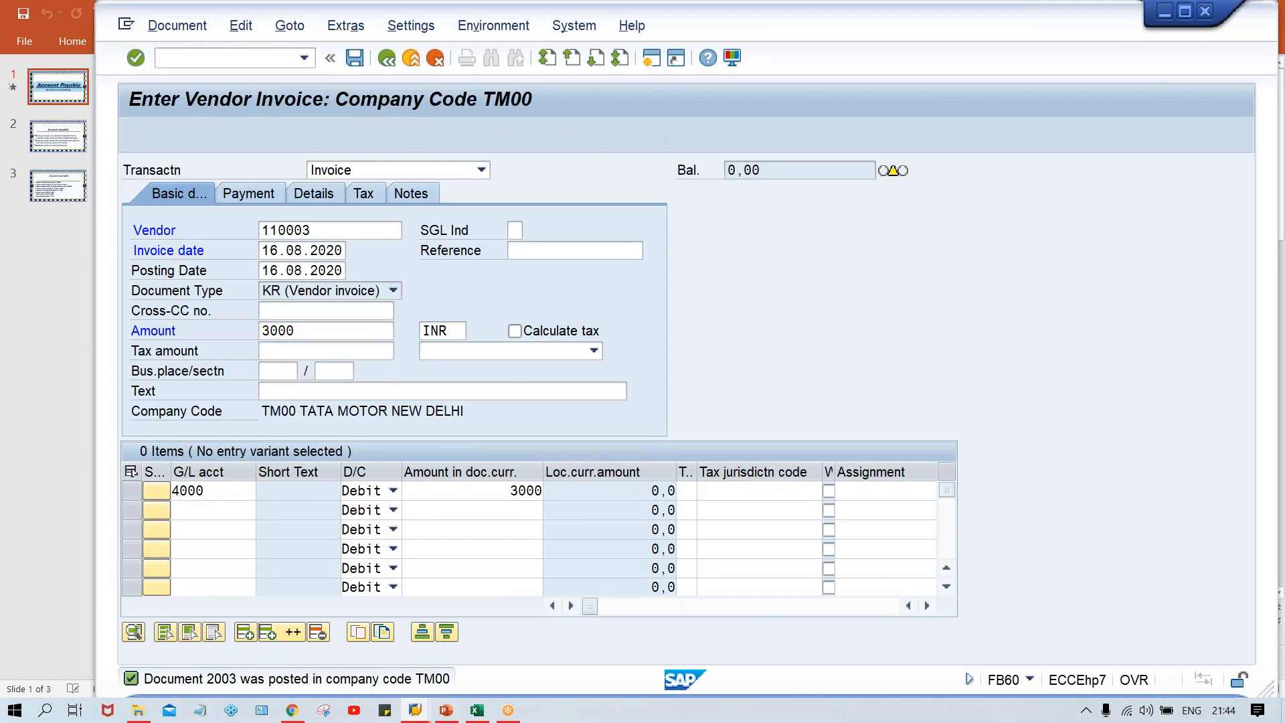
Start a fifth invoice for the same vendor with invoice date 16.08.2020.
{"action": "key", "text": "Down"}
{"action": "key", "text": "Down"}
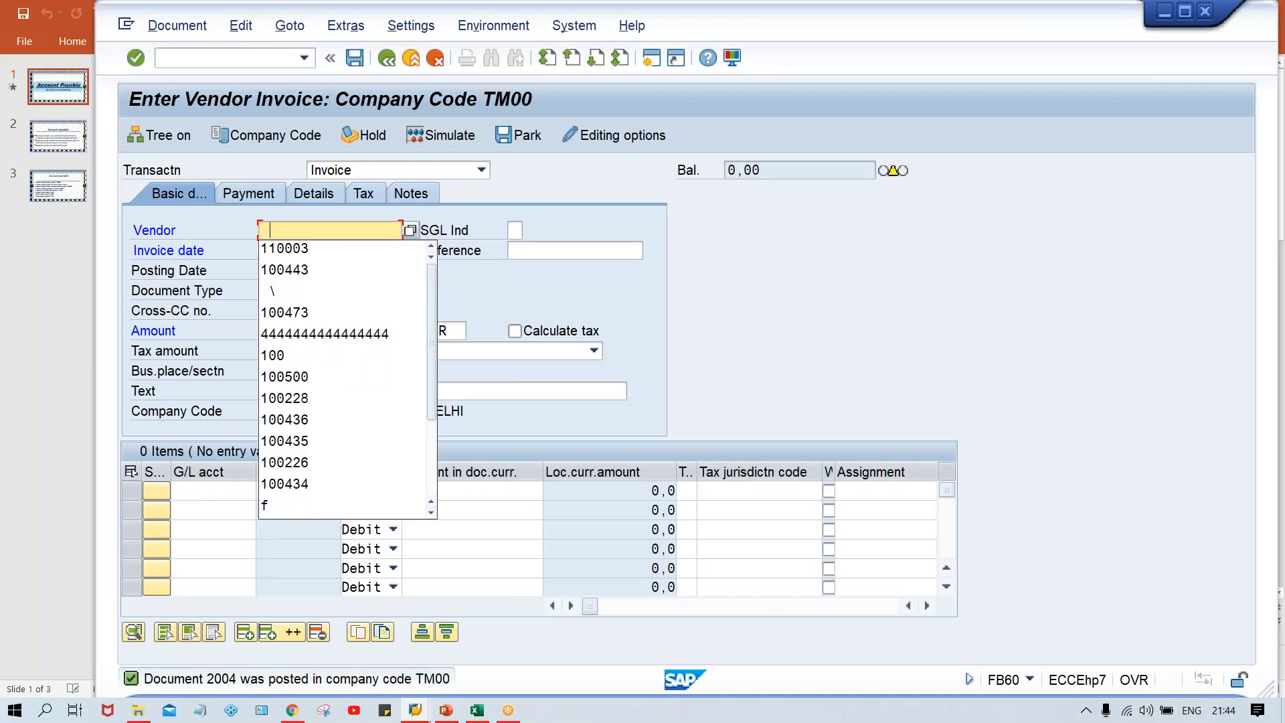
{"action": "key", "text": "Return"}
{"action": "key", "text": "Tab"}
{"action": "key", "text": "Tab"}
{"action": "key", "text": "Down"}
{"action": "key", "text": "Down"}
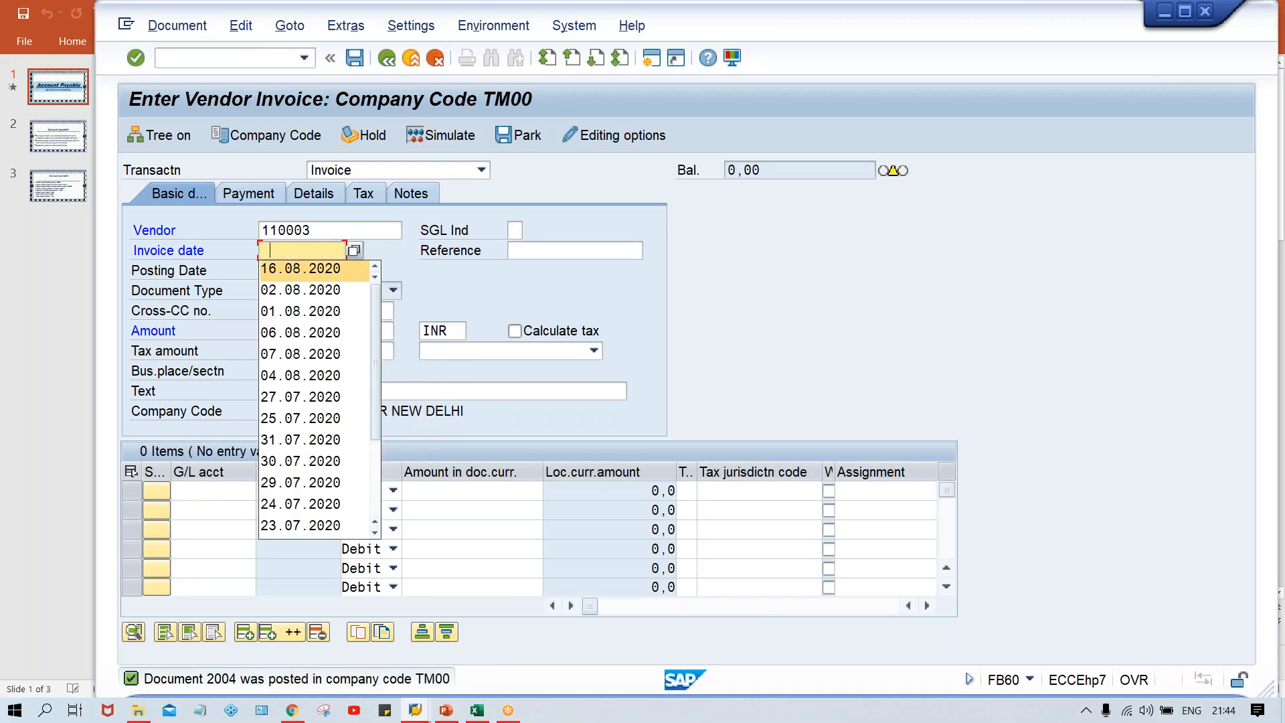
{"action": "key", "text": "Return"}
Set the fifth invoice's amount to 5000 INR in the basic data.
{"action": "key", "text": "Tab"}
{"action": "key", "text": "Tab"}
{"action": "key", "text": "Tab"}
{"action": "key", "text": "Tab"}
{"action": "key", "text": "Tab"}
{"action": "type", "text": "5000"}
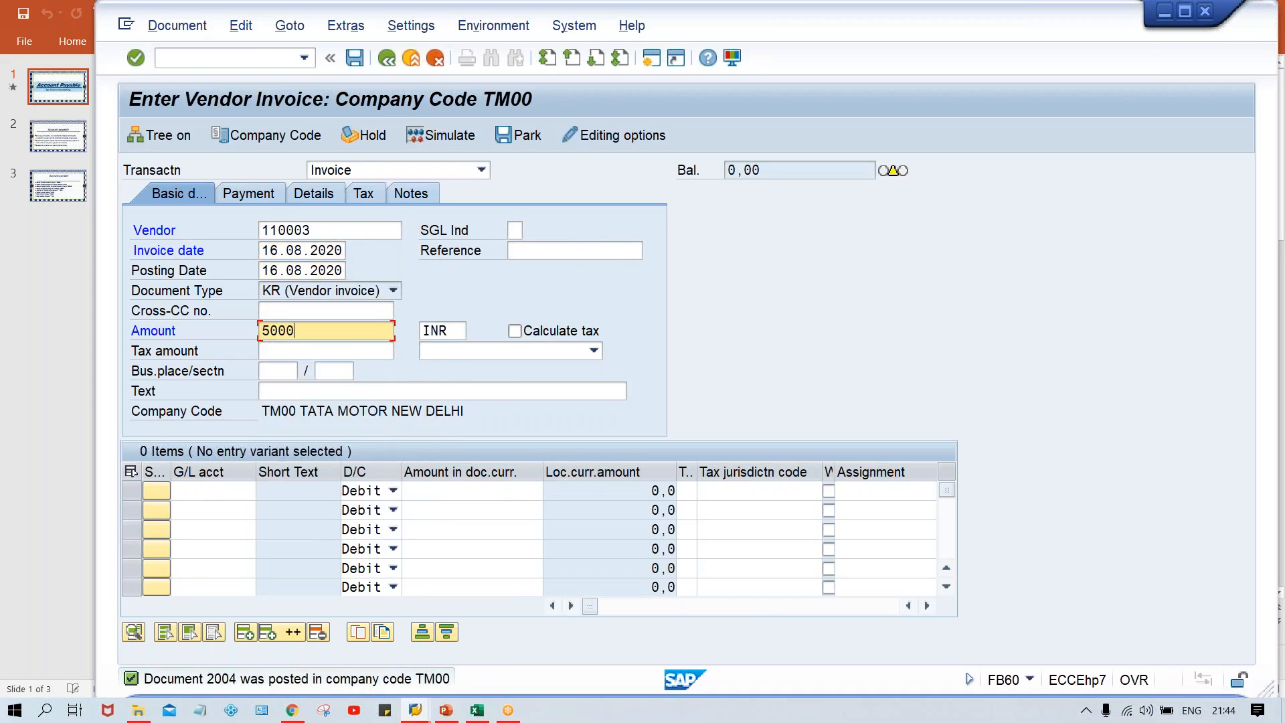
Add a debit line on G/L account 4000 for 5000 to the fifth invoice.
{"action": "key", "text": "ctrl+Tab"}
{"action": "key", "text": "Tab"}
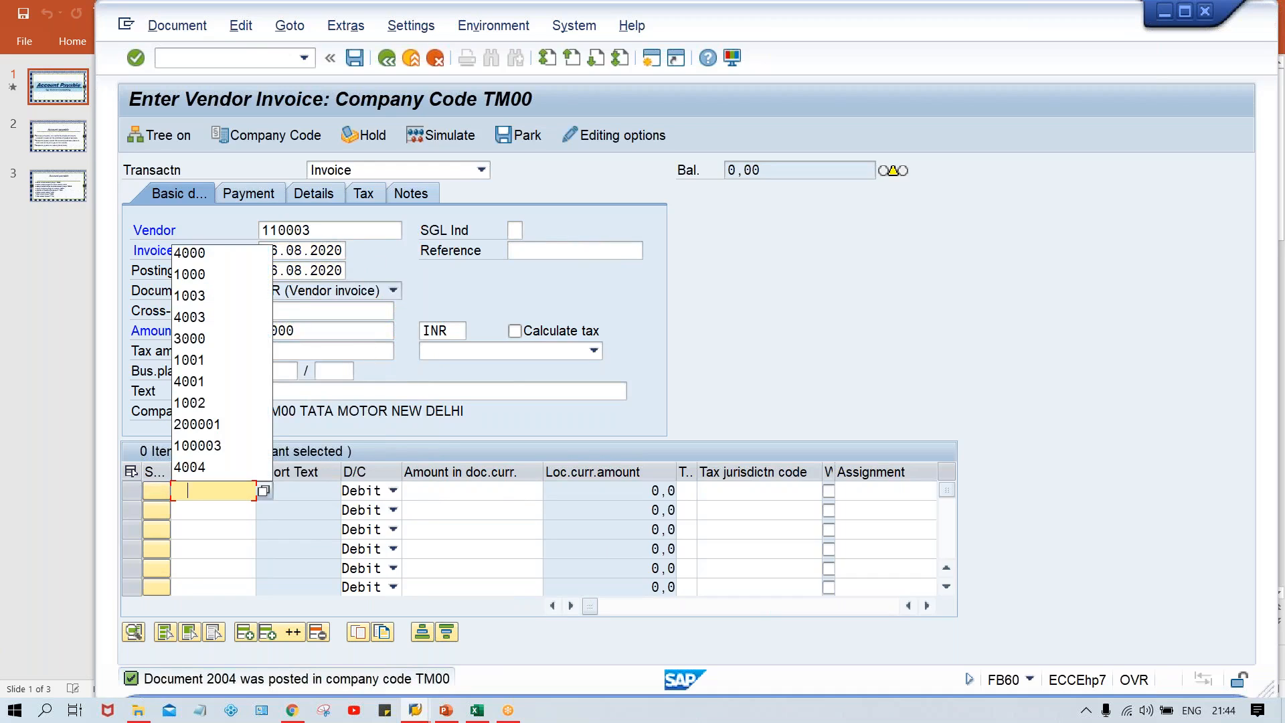
{"action": "key", "text": "Down"}
{"action": "key", "text": "Return"}
{"action": "key", "text": "Tab"}
{"action": "key", "text": "Tab"}
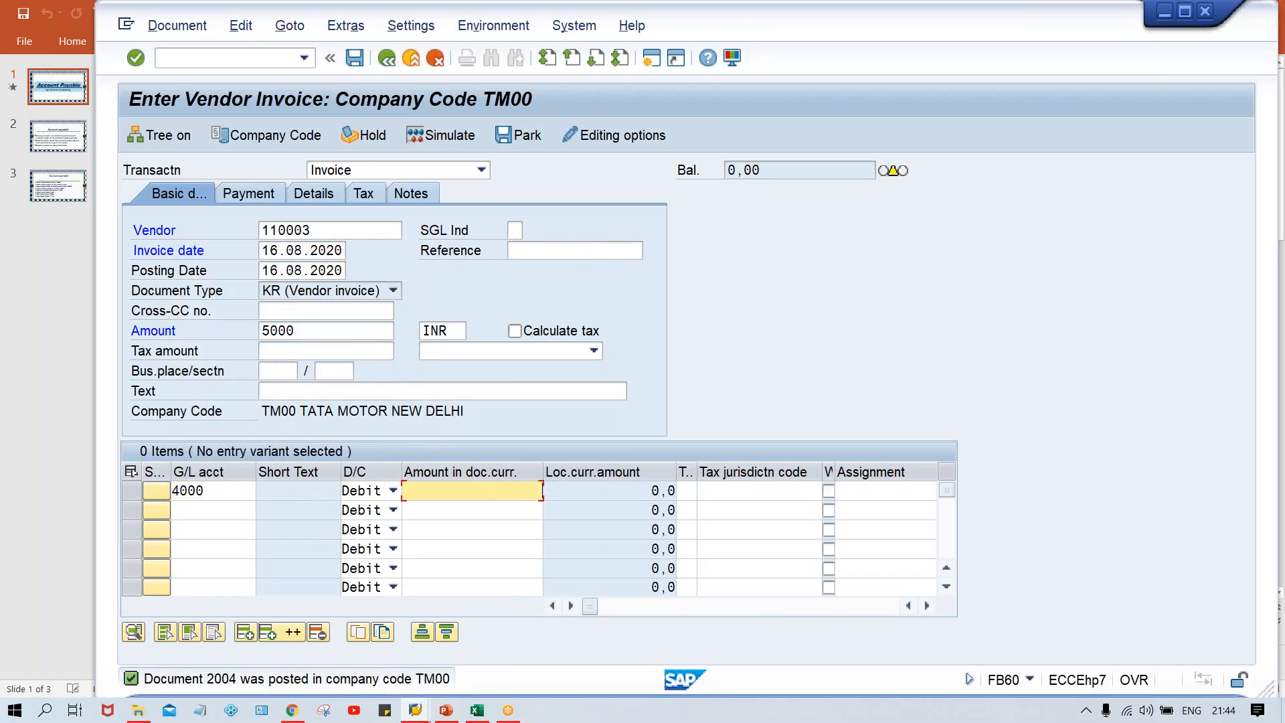
{"action": "type", "text": "5000"}
Confirm the fifth invoice's entries and post the 5000 INR invoice.
{"action": "key", "text": "Tab"}
{"action": "key", "text": "Tab"}
{"action": "key", "text": "Tab"}
{"action": "key", "text": "Tab"}
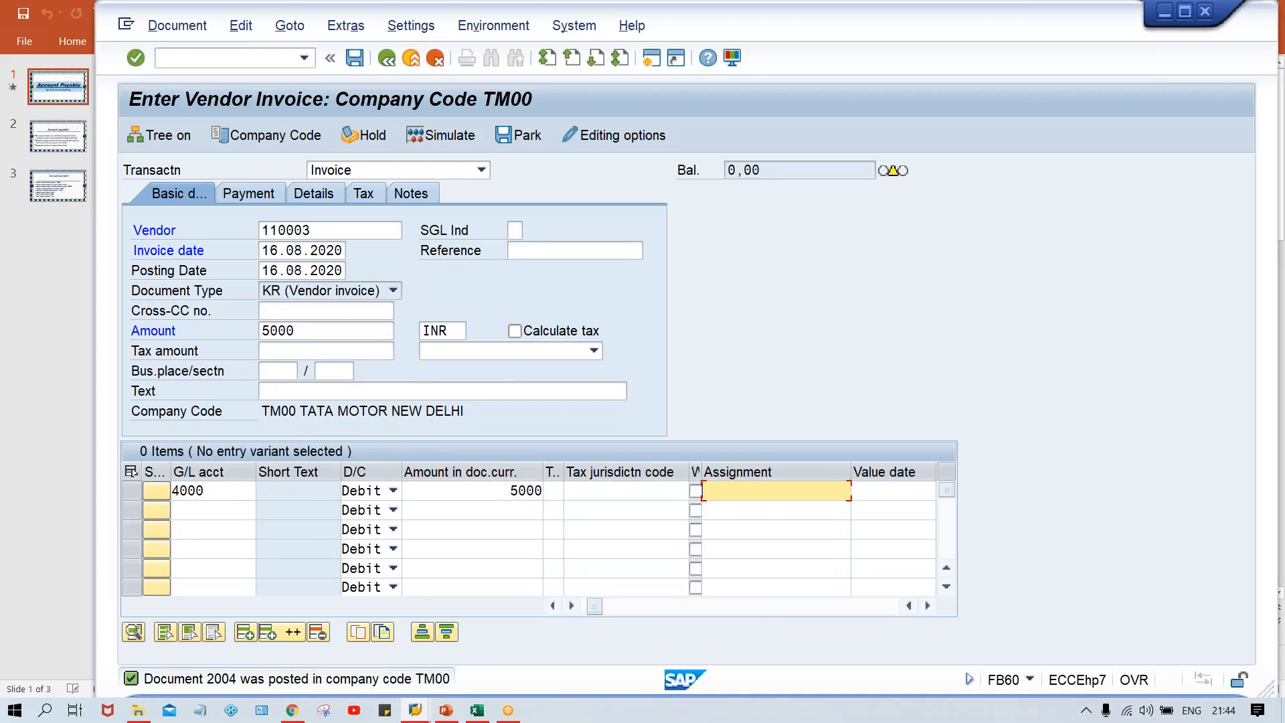
{"action": "key", "text": "Return"}
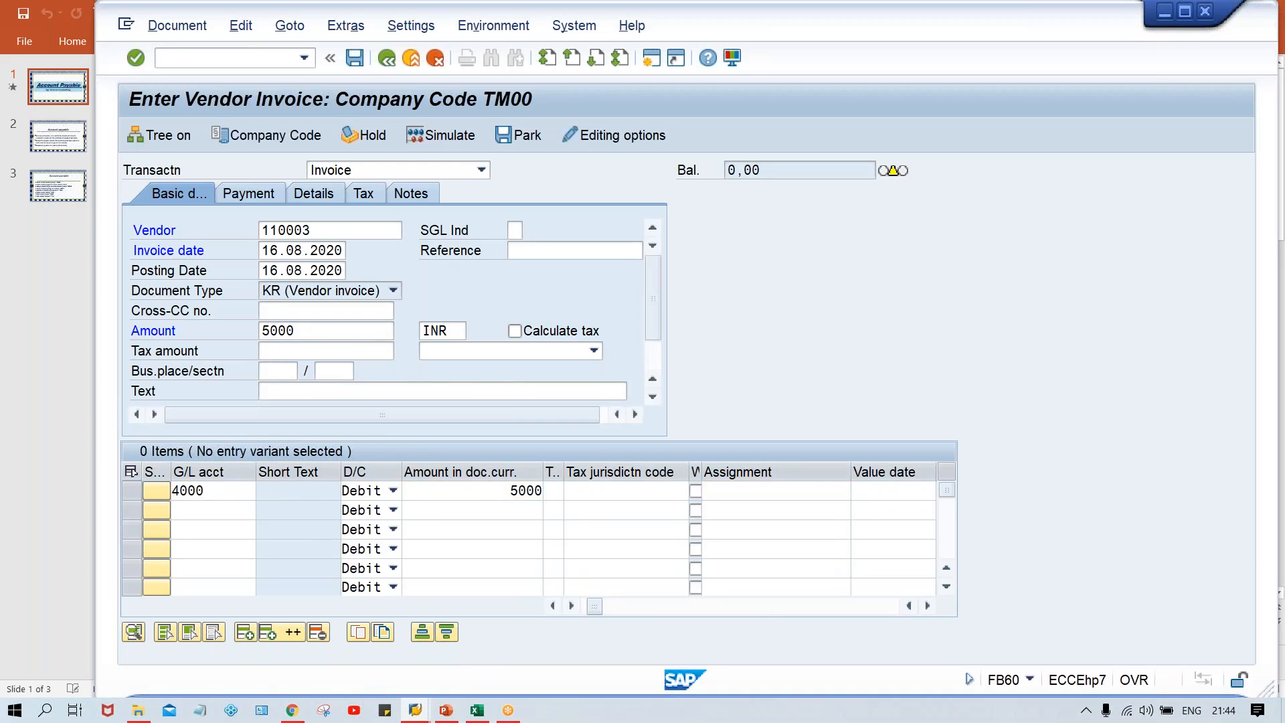
{"action": "key", "text": "ctrl+s"}
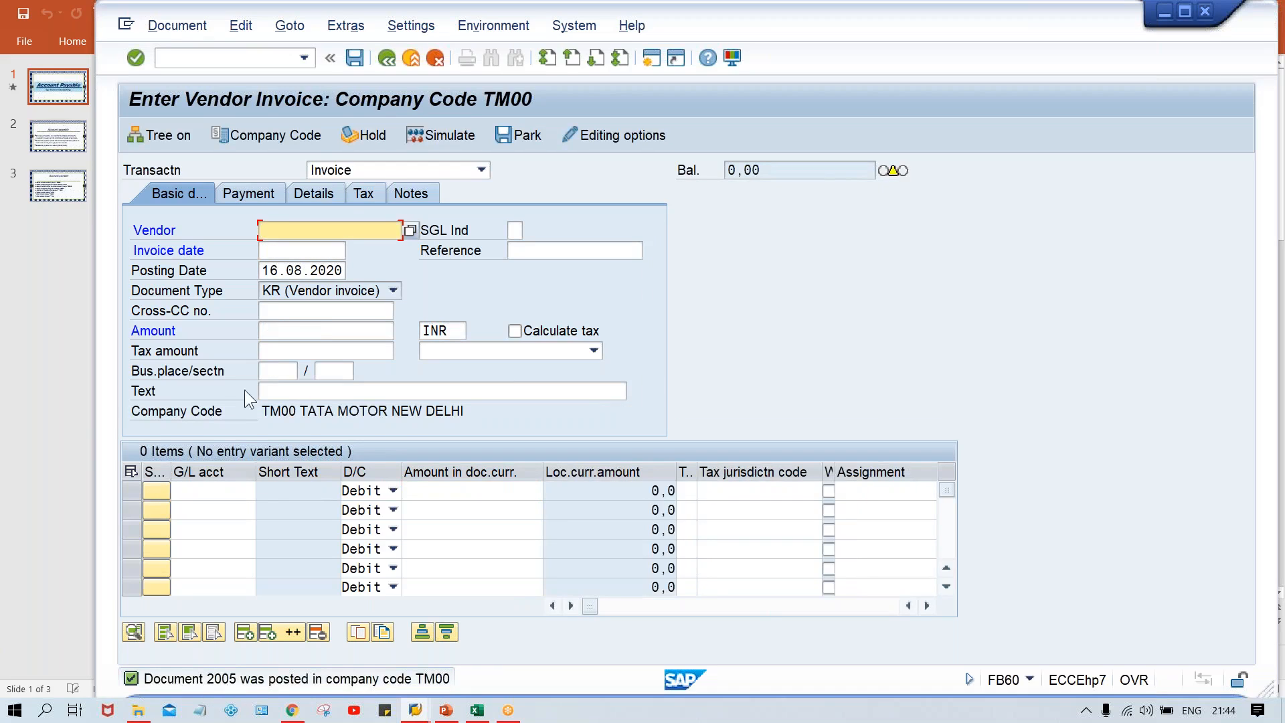
{"action": "left_click", "coordinate": [371, 164]}
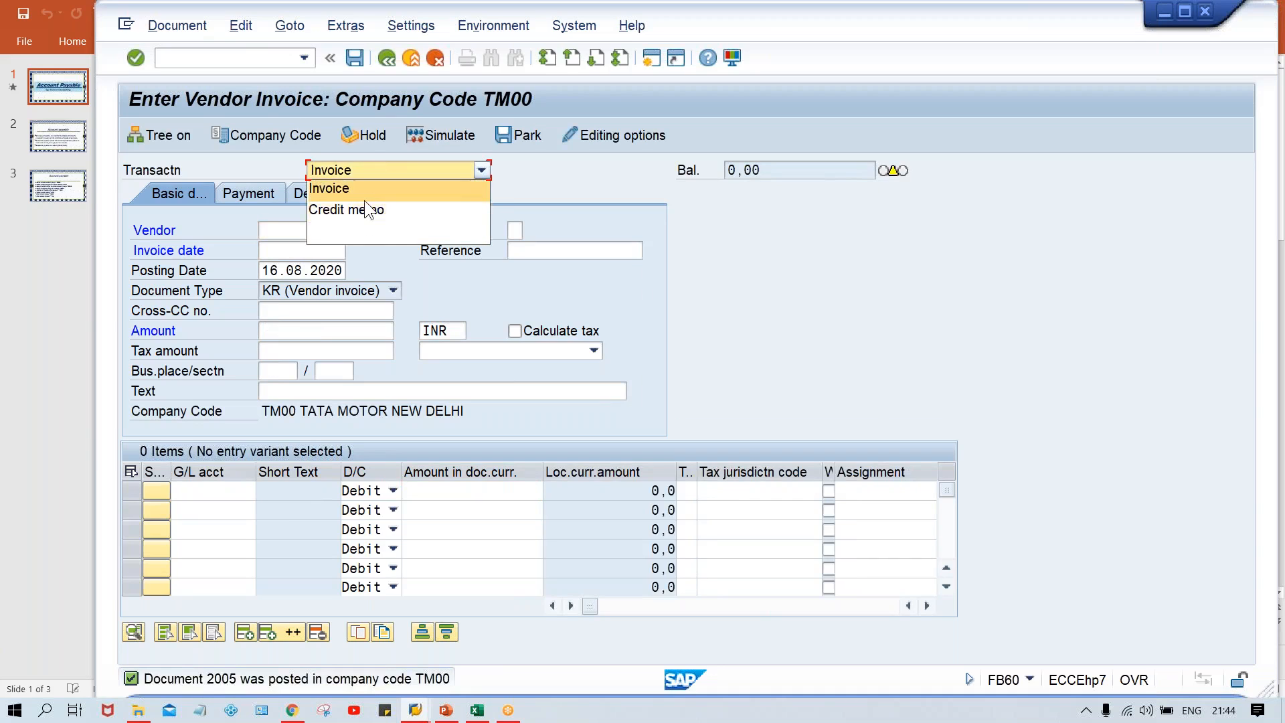
{"action": "left_click", "coordinate": [364, 194]}
{"action": "left_click", "coordinate": [359, 168]}
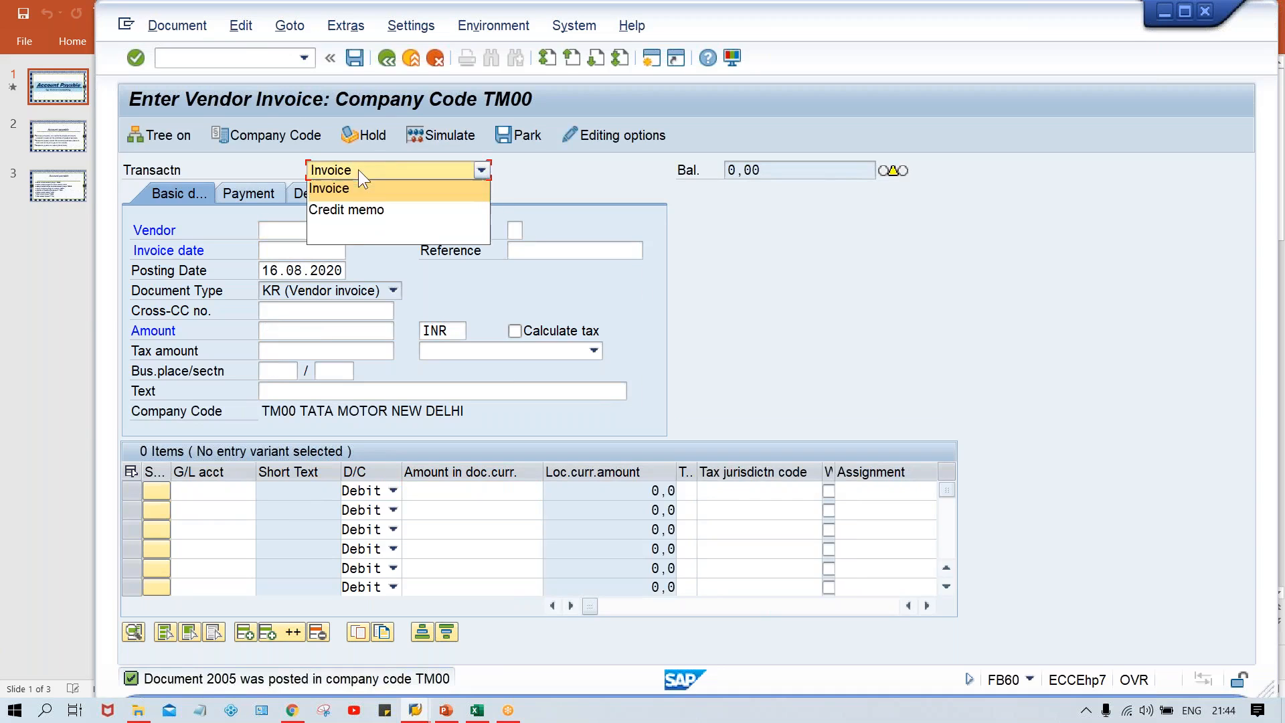
{"action": "left_click", "coordinate": [363, 216]}
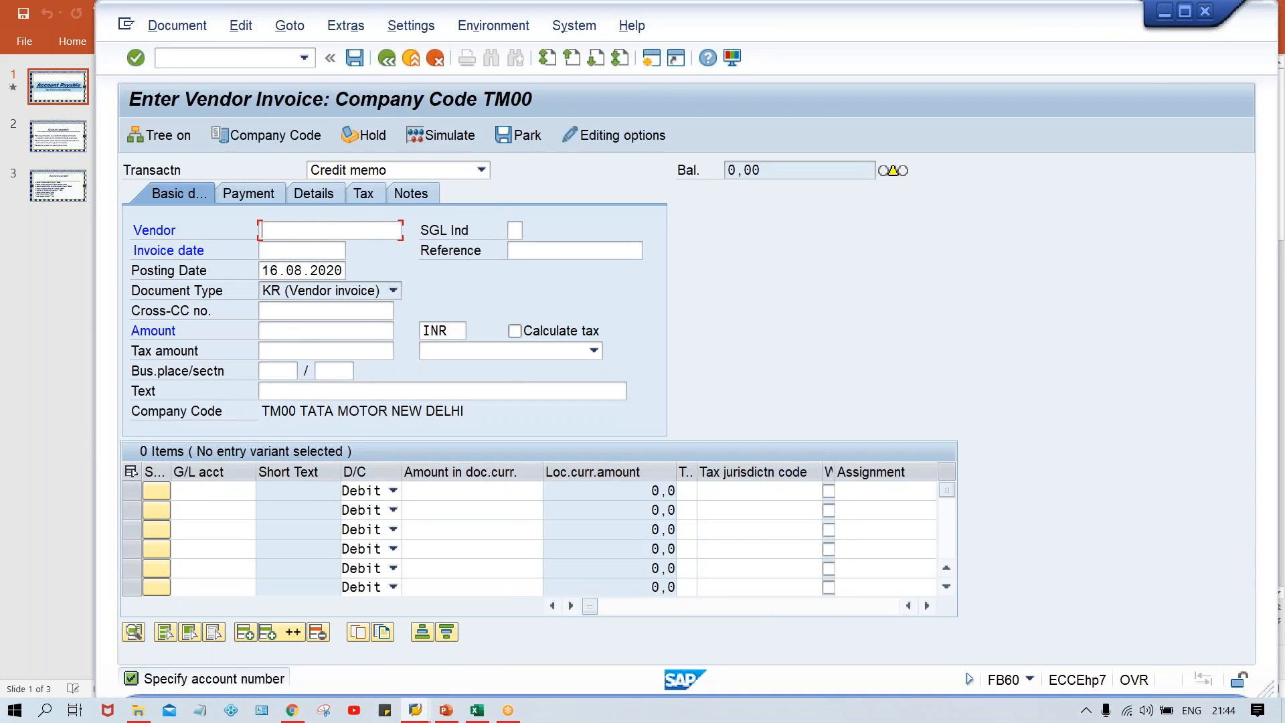
{"action": "key", "text": "space"}
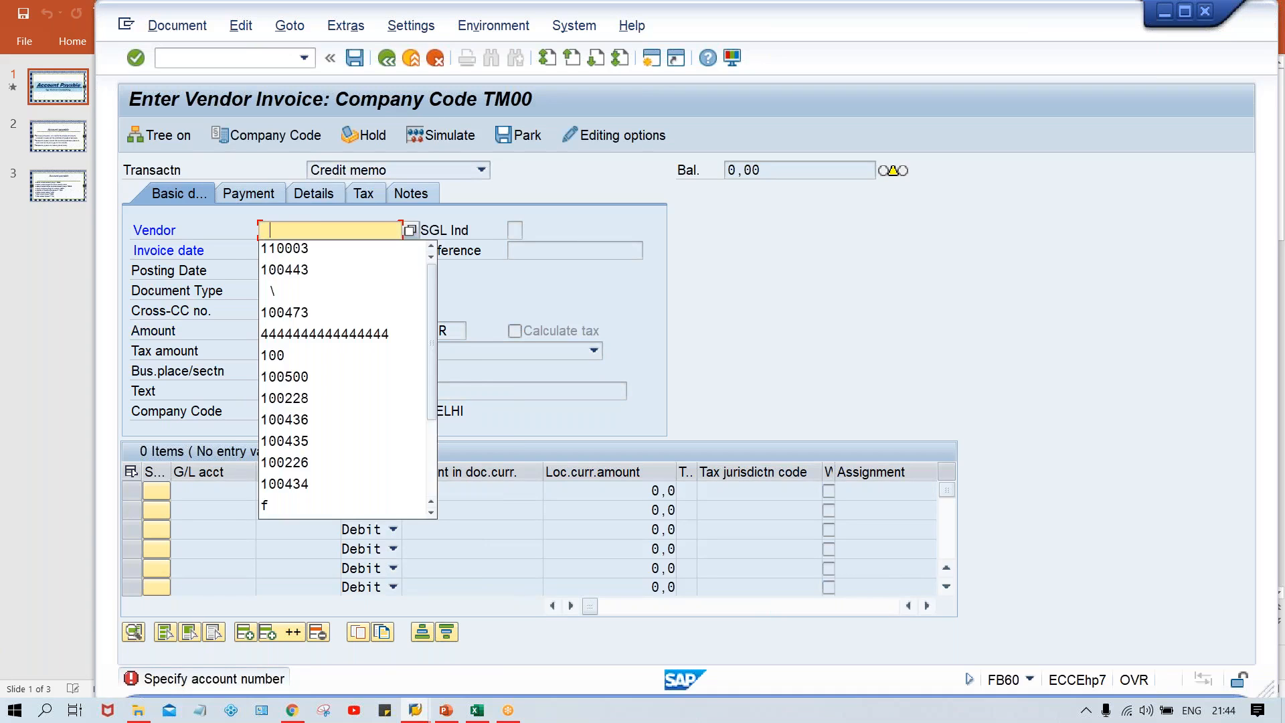
{"action": "key", "text": "Down"}
{"action": "key", "text": "Return"}
{"action": "key", "text": "Return"}
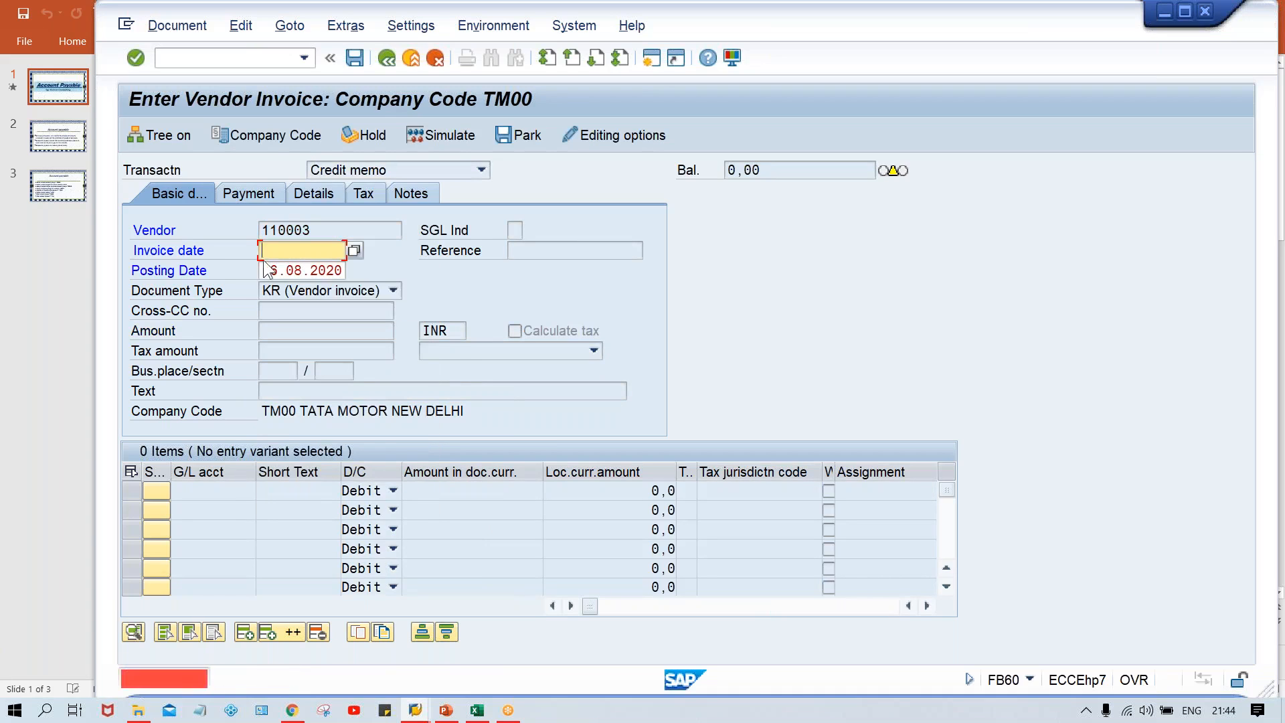
{"action": "left_click", "coordinate": [272, 253]}
{"action": "left_click", "coordinate": [300, 268]}
{"action": "key", "text": "Return"}
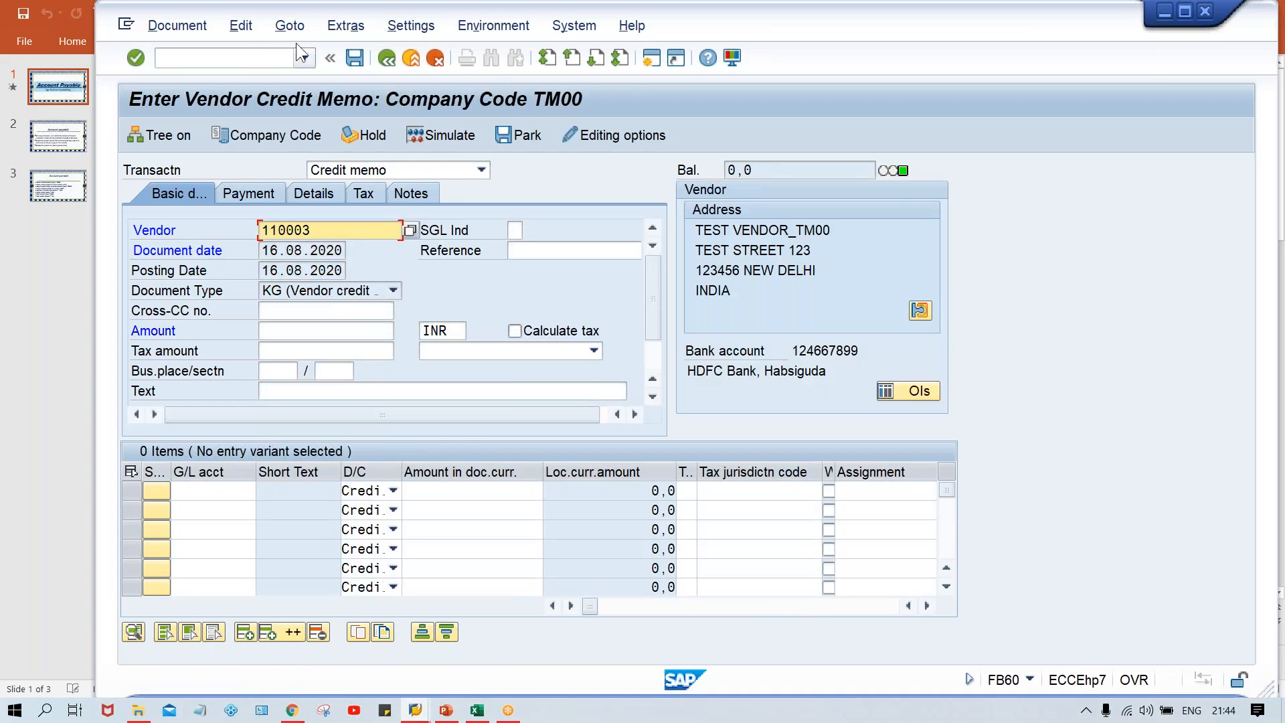
Open transaction FB65 to enter a vendor credit memo.
{"action": "left_click", "coordinate": [245, 61]}
{"action": "type", "text": "/N"}
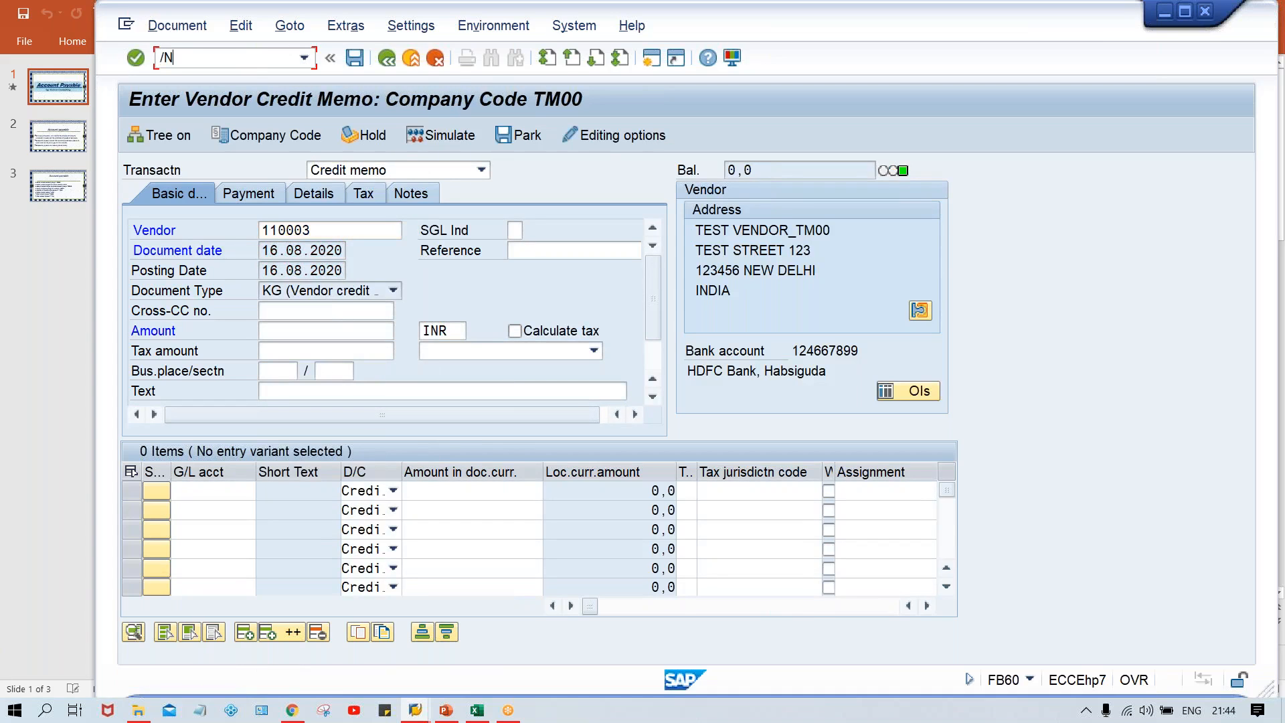
{"action": "type", "text": "FB65"}
{"action": "key", "text": "Return"}
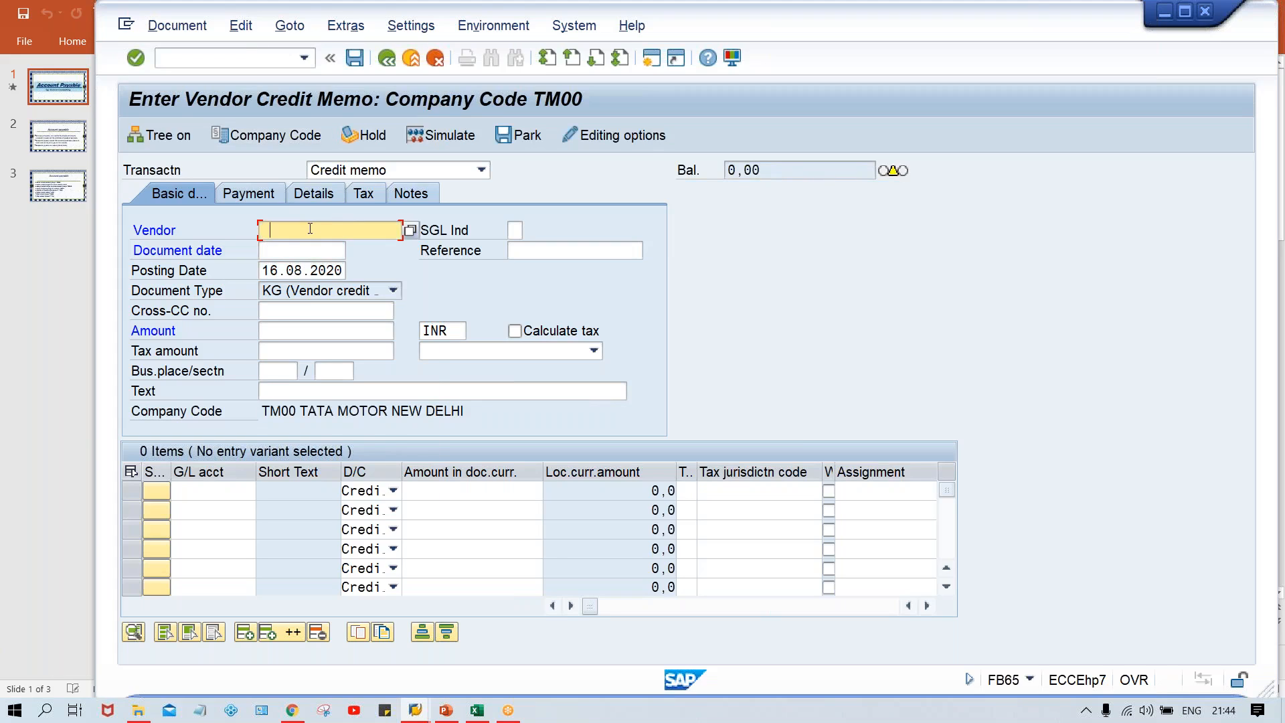
Start a credit memo for the same vendor with document date 16.08.2020.
{"action": "key", "text": "Down"}
{"action": "key", "text": "Return"}
{"action": "key", "text": "Tab"}
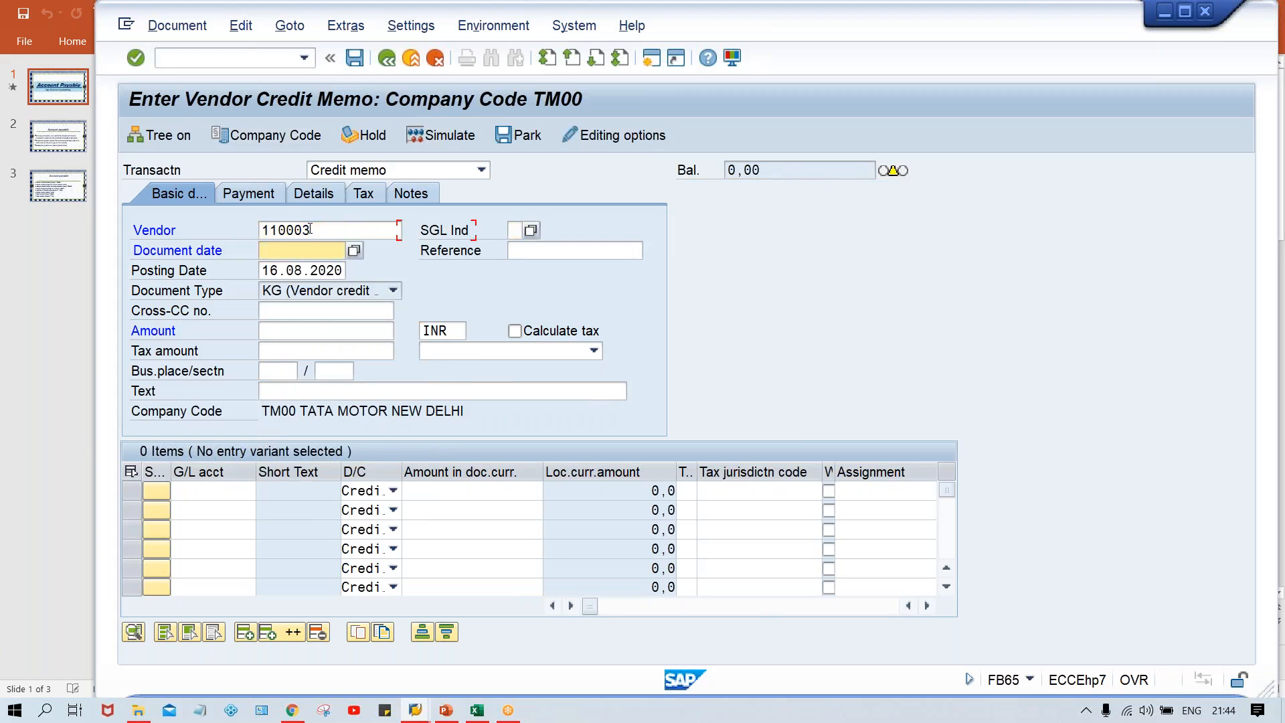
{"action": "key", "text": "Down"}
{"action": "key", "text": "Return"}
{"action": "key", "text": "Tab"}
{"action": "key", "text": "Tab"}
{"action": "key", "text": "Tab"}
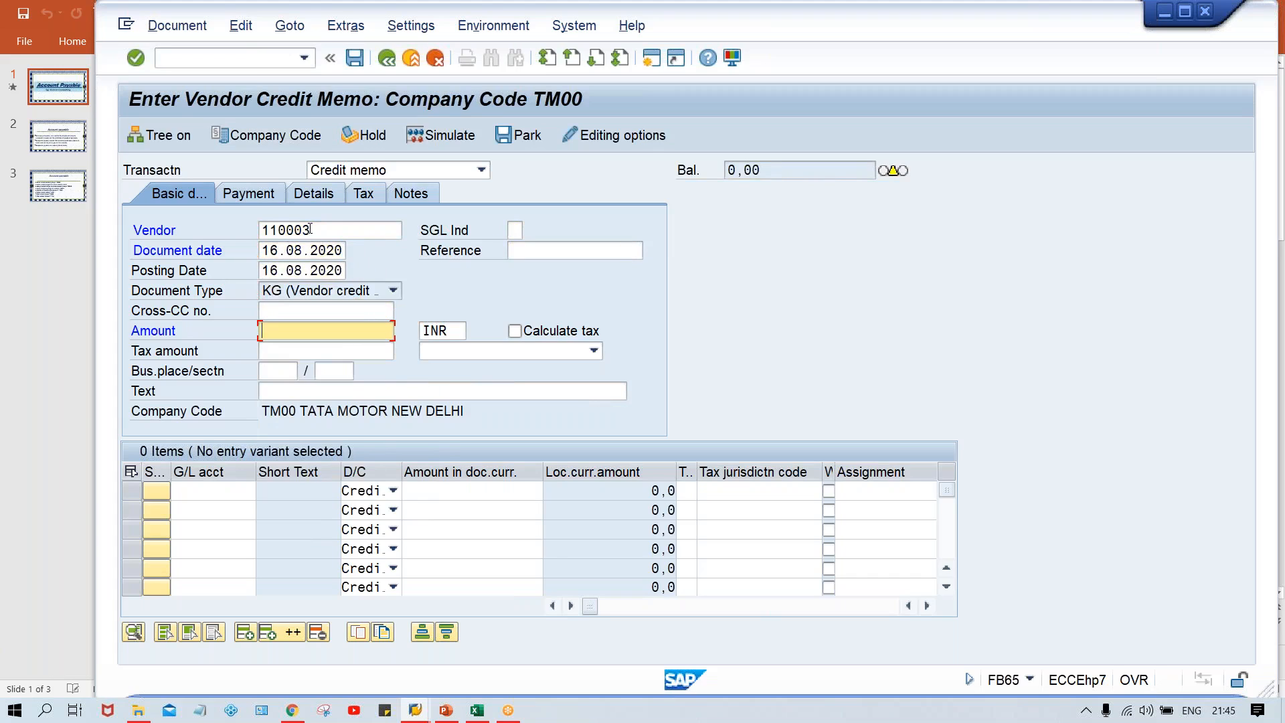
Set the credit memo's amount to 2000 INR in the basic data.
{"action": "type", "text": "2000"}
{"action": "key", "text": "ctrl+Tab"}
{"action": "key", "text": "Tab"}
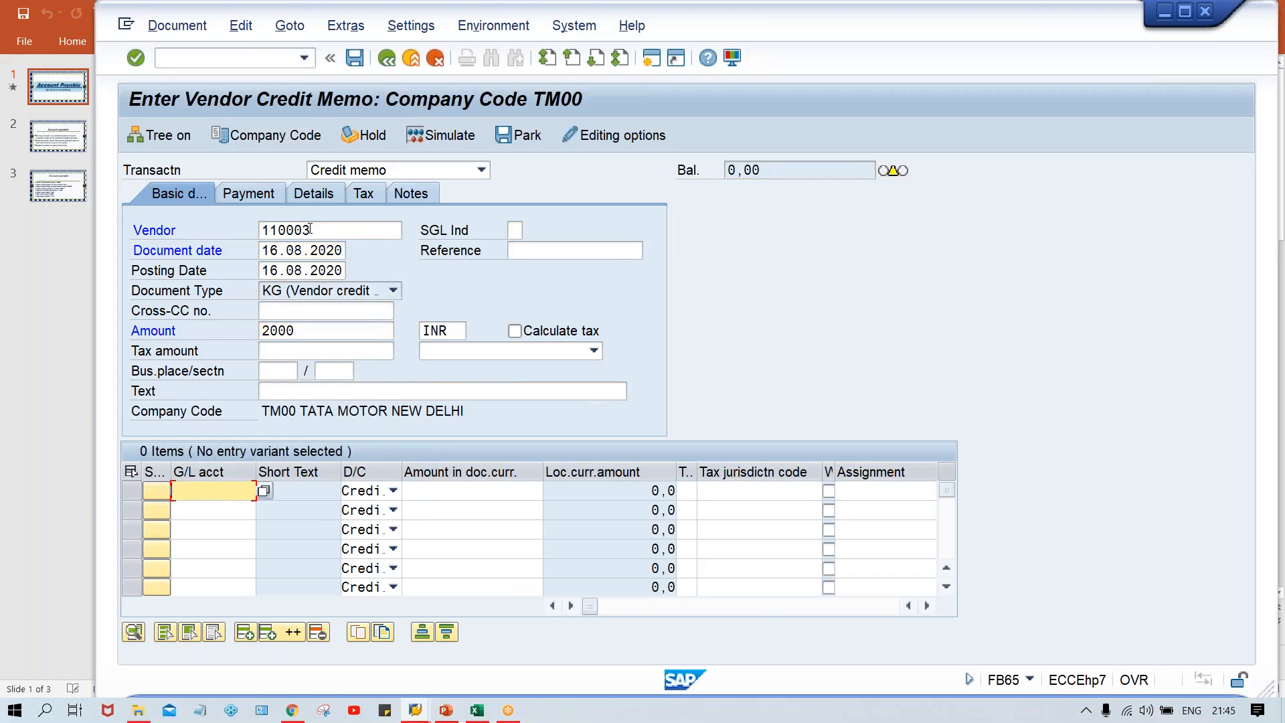
Add a credit line on G/L account 4000 for 2000 to the credit memo.
{"action": "key", "text": "Down"}
{"action": "key", "text": "Down"}
{"action": "key", "text": "Return"}
{"action": "key", "text": "Tab"}
{"action": "key", "text": "Tab"}
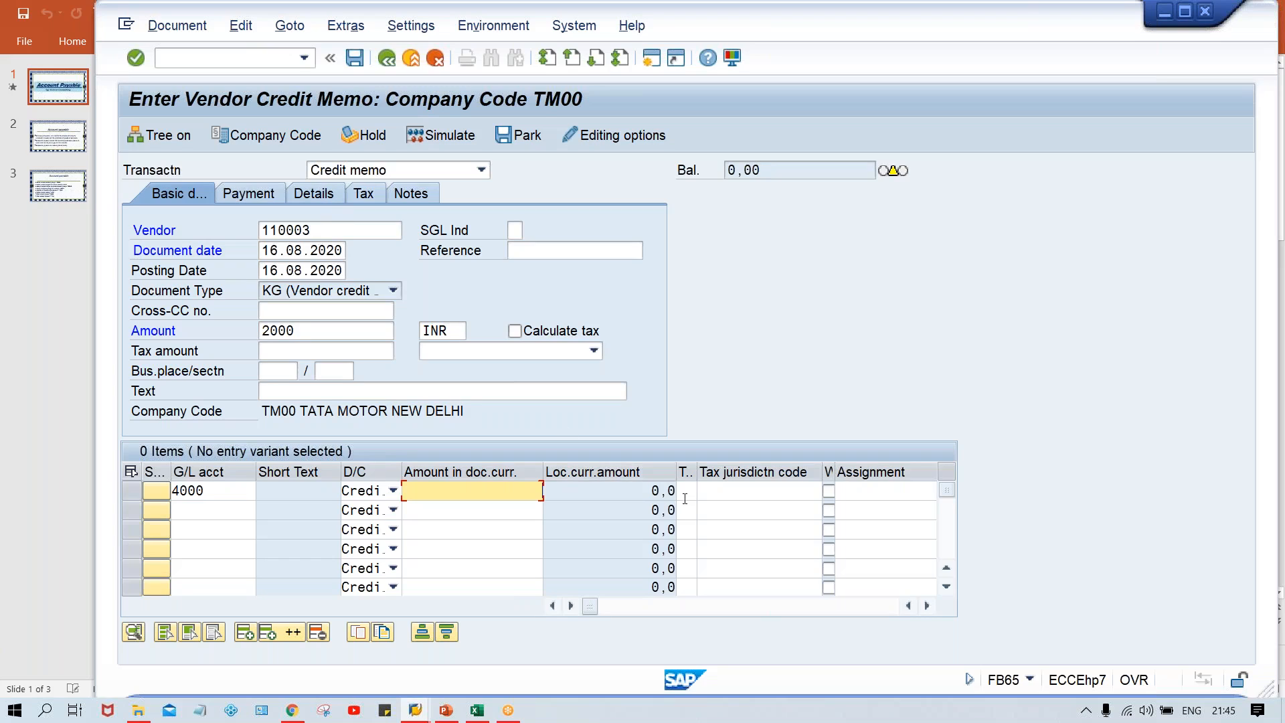
{"action": "type", "text": "2000"}
Give the G/L line the text "CM for 2005" and post the credit memo.
{"action": "key", "text": "Tab"}
{"action": "key", "text": "Tab"}
{"action": "key", "text": "Tab"}
{"action": "key", "text": "Tab"}
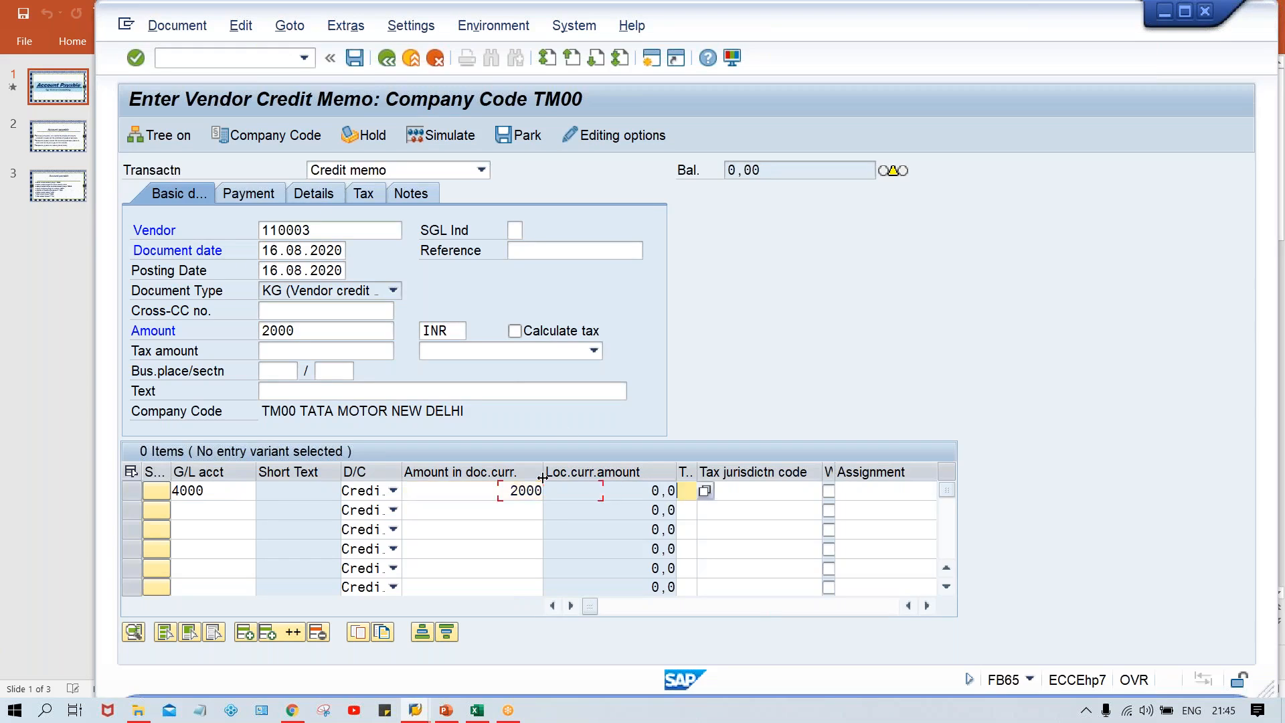
{"action": "key", "text": "Tab"}
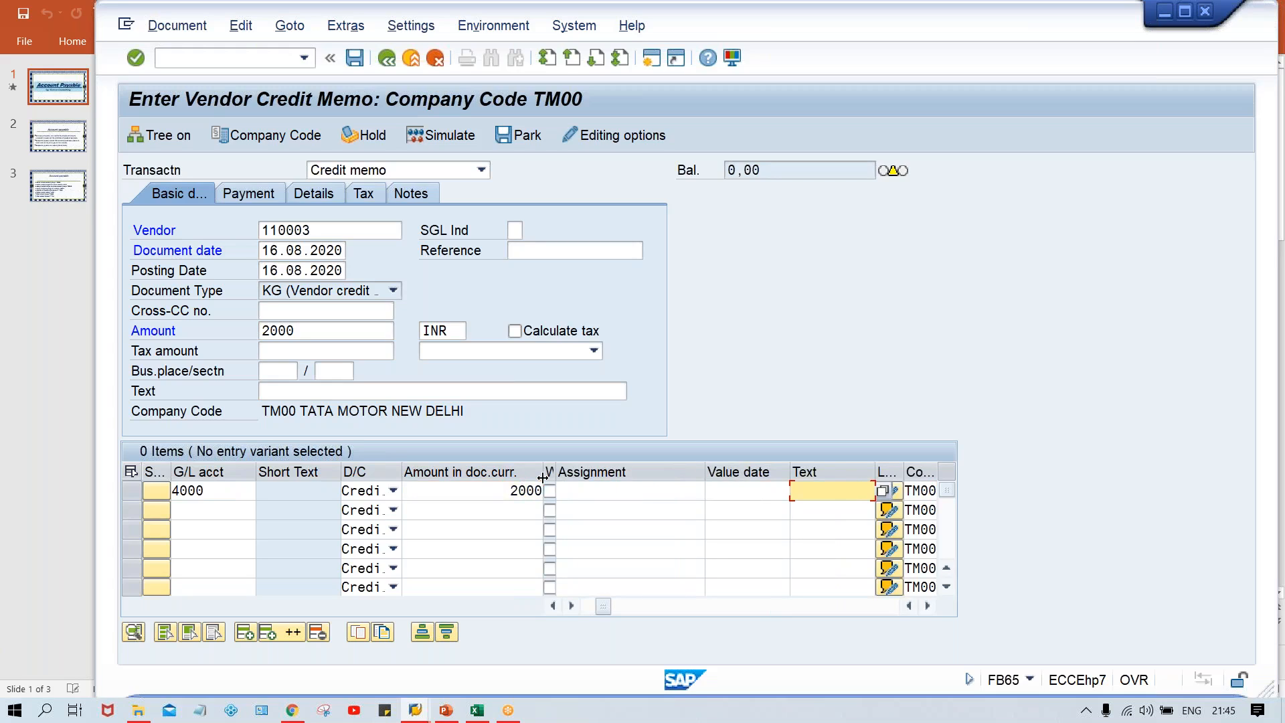
{"action": "type", "text": "CM"}
{"action": "key", "text": "Caps_Lock"}
{"action": "type", "text": "for 2005"}
{"action": "key", "text": "Return"}
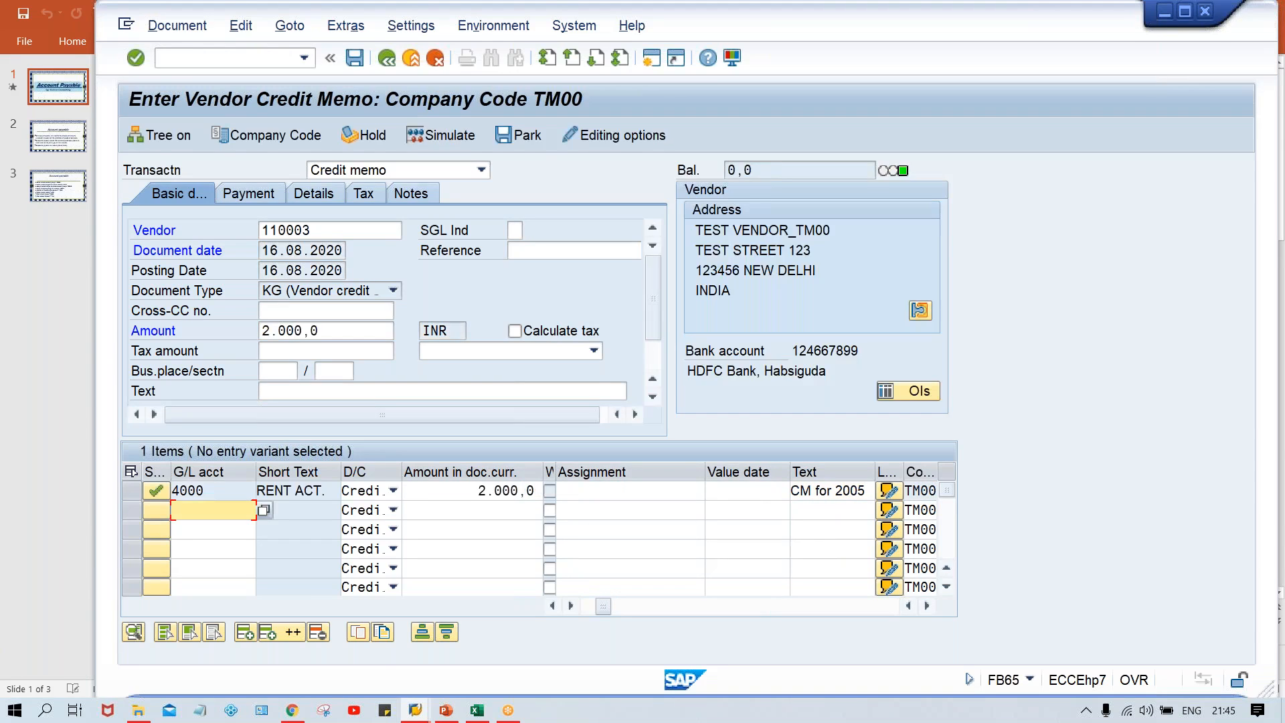
{"action": "key", "text": "ctrl+s"}
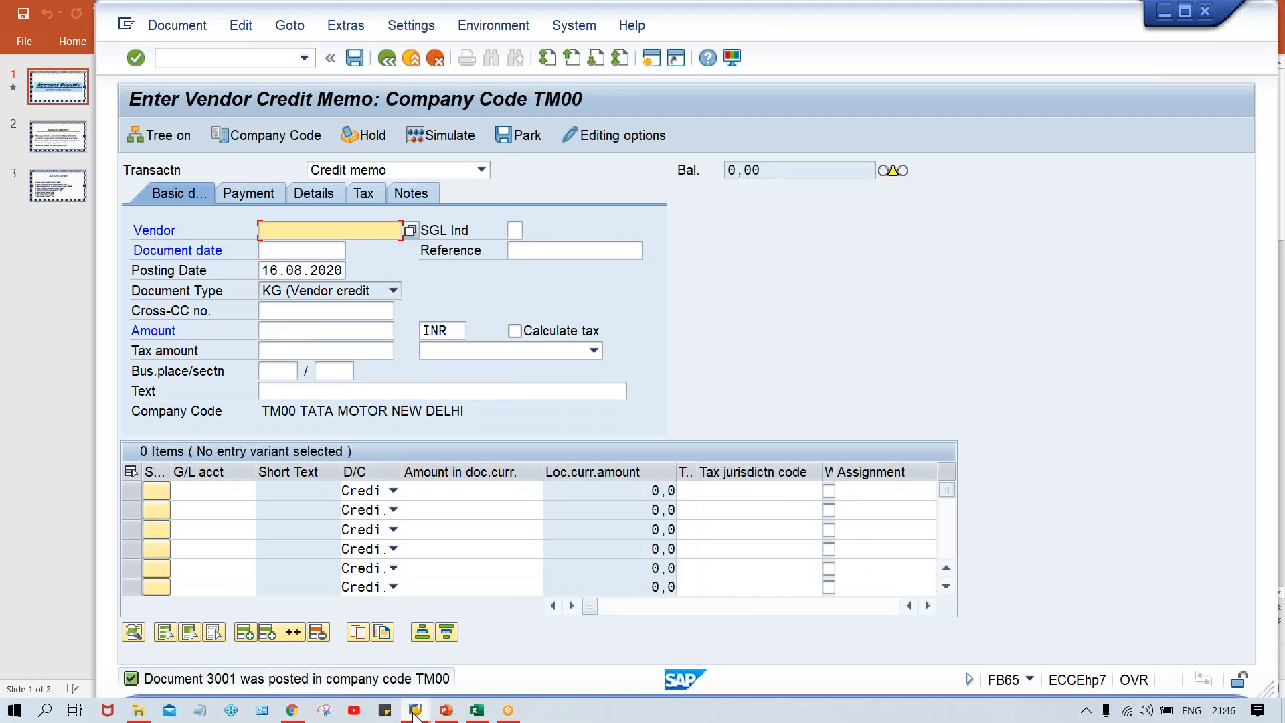
Switch to the vendor line item display, refresh the list and rerun the report for all items of the vendor.
{"action": "mouse_move", "coordinate": [415, 715]}
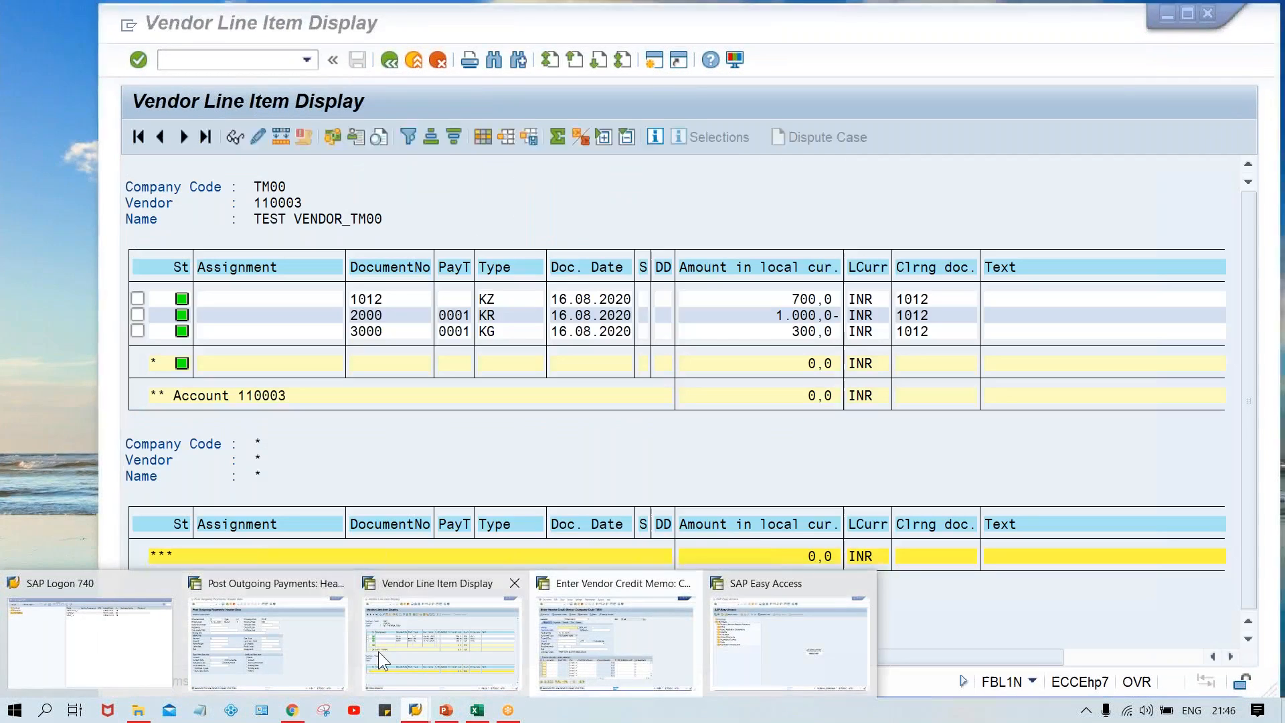
{"action": "left_click", "coordinate": [379, 652]}
{"action": "left_click", "coordinate": [159, 28]}
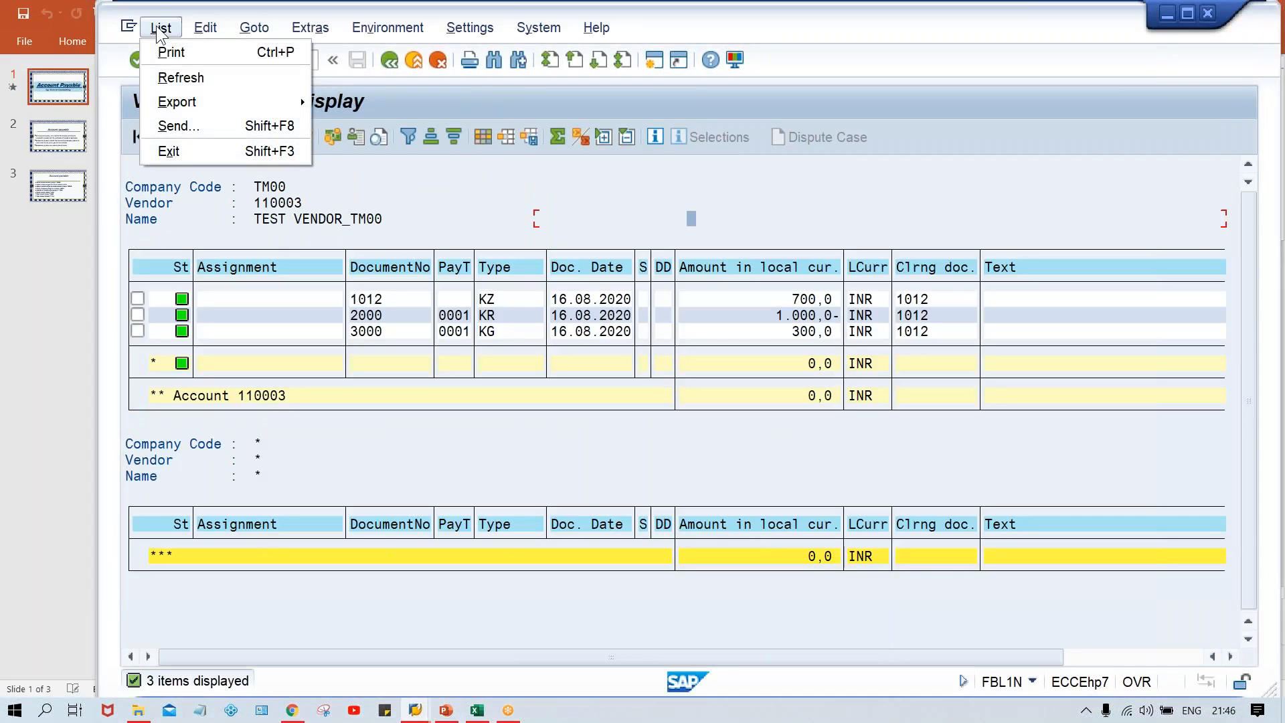
{"action": "left_click", "coordinate": [172, 79]}
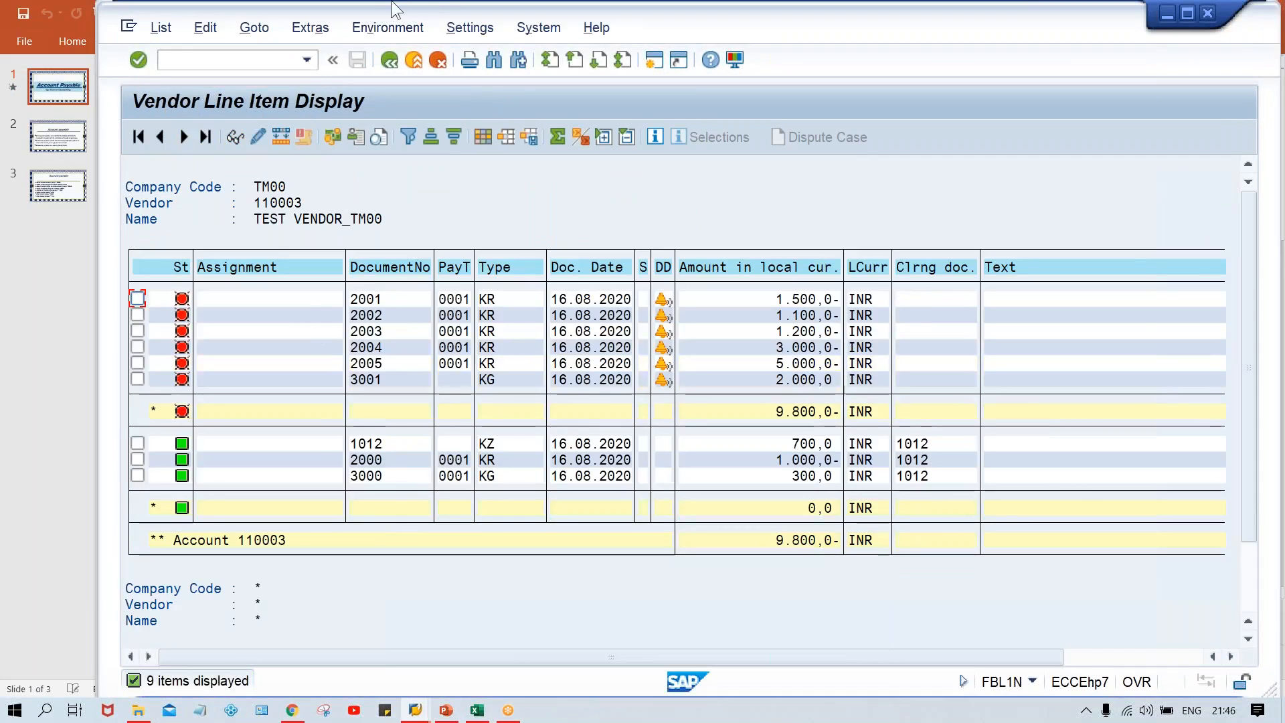
{"action": "left_click", "coordinate": [388, 61]}
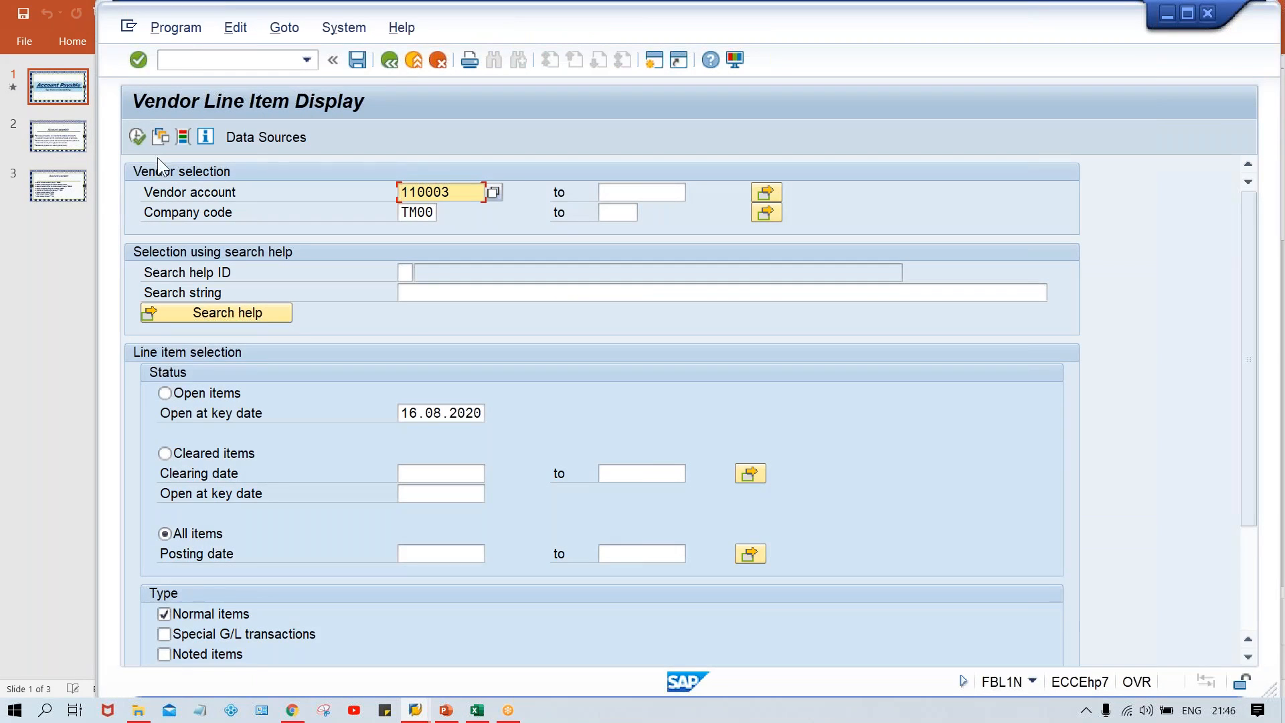
{"action": "left_click", "coordinate": [139, 135]}
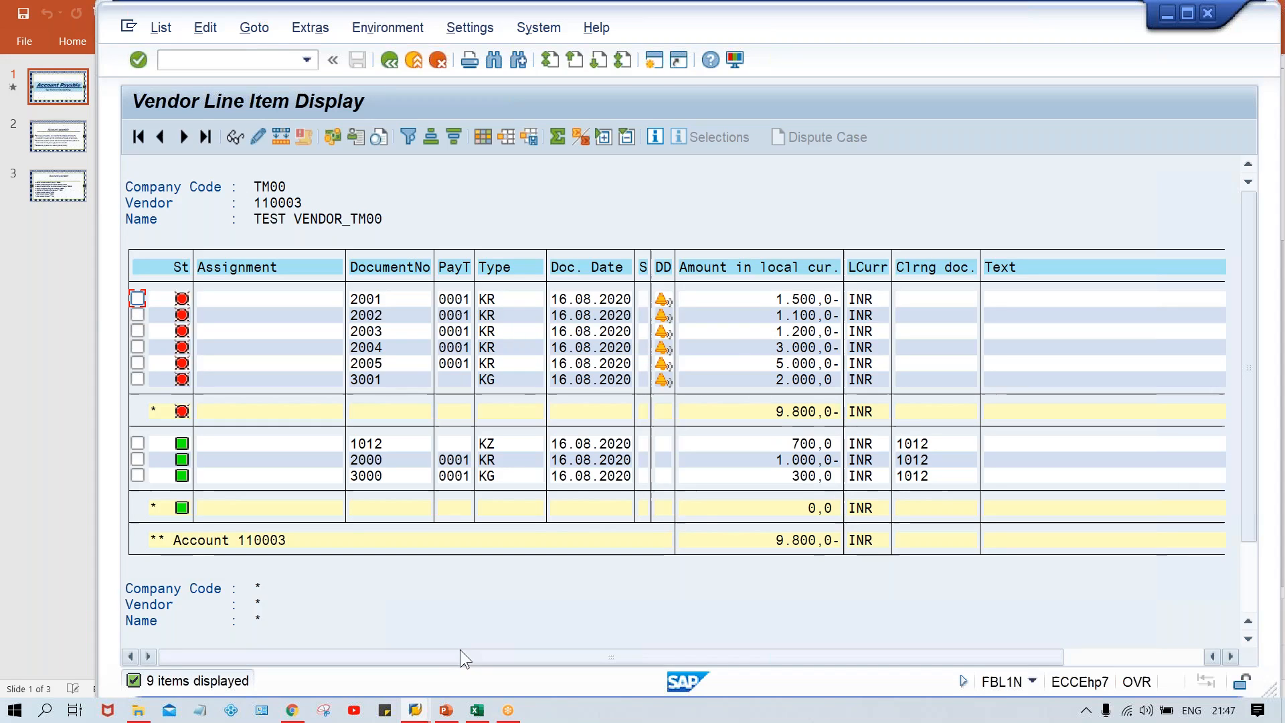
Switch to the outgoing payments session and restart transaction F-53.
{"action": "left_click", "coordinate": [405, 711]}
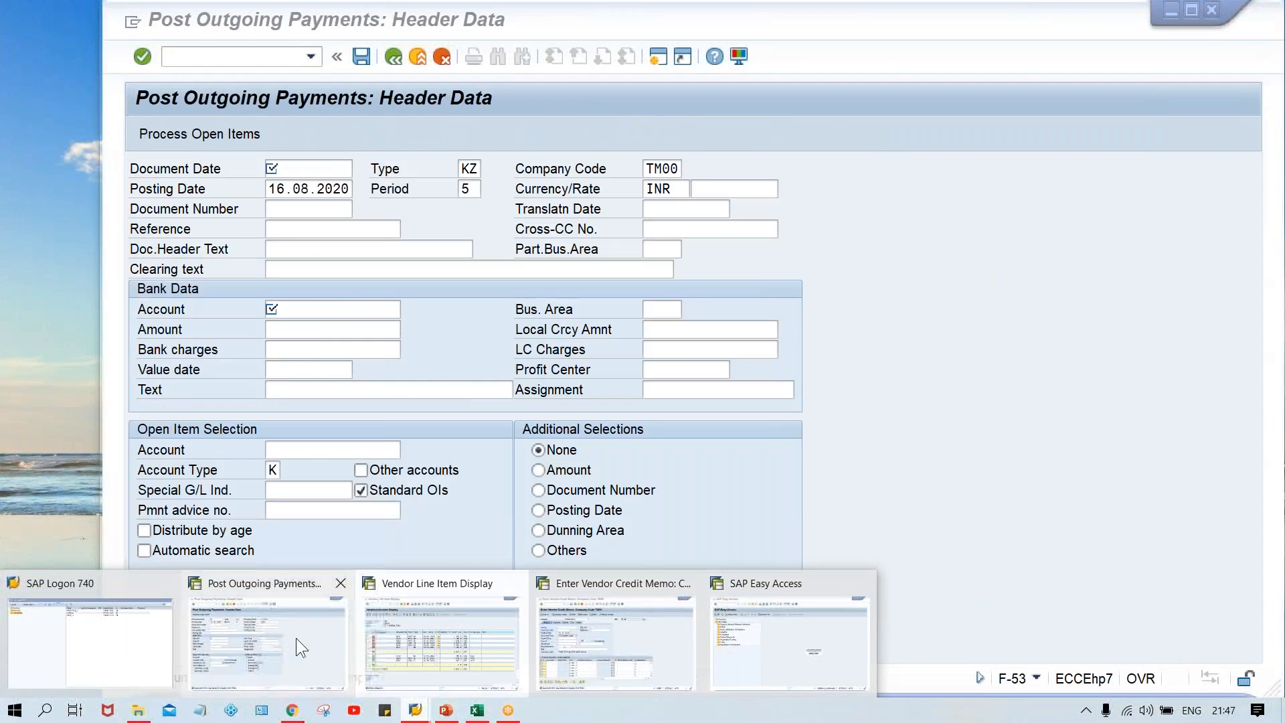
{"action": "left_click", "coordinate": [296, 640]}
{"action": "left_click", "coordinate": [240, 63]}
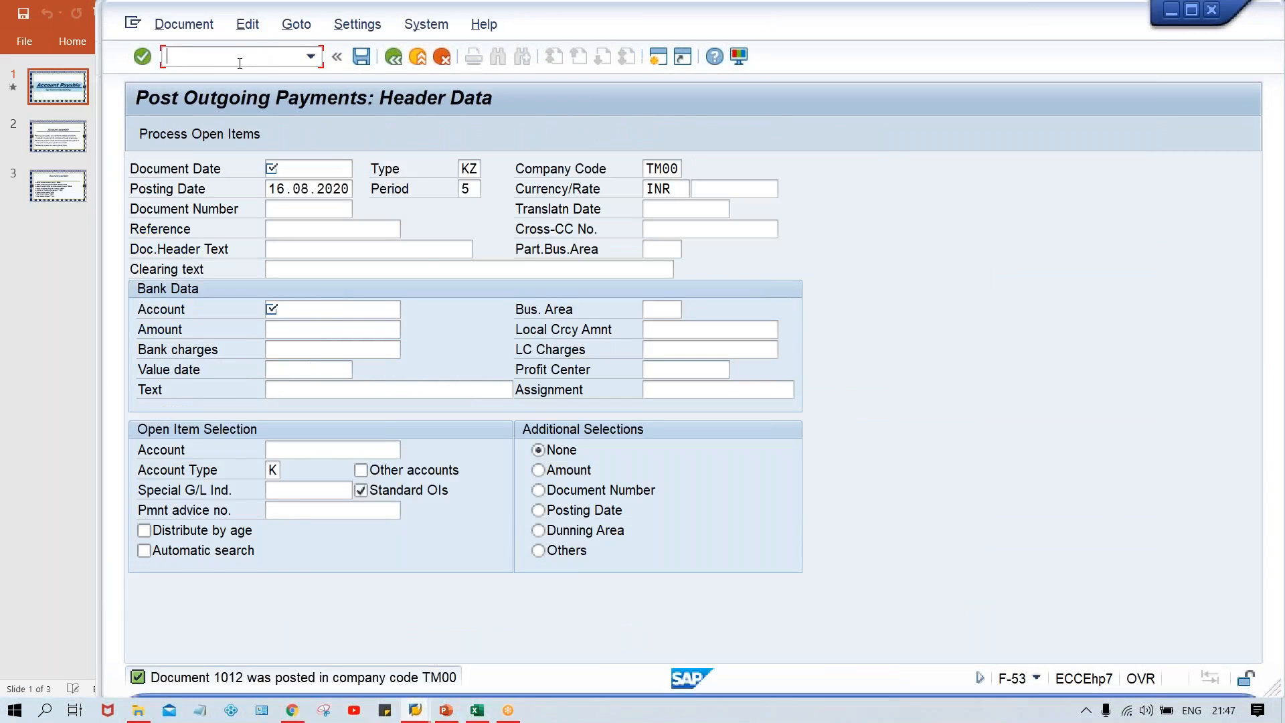
{"action": "type", "text": "/nf-53"}
{"action": "key", "text": "Return"}
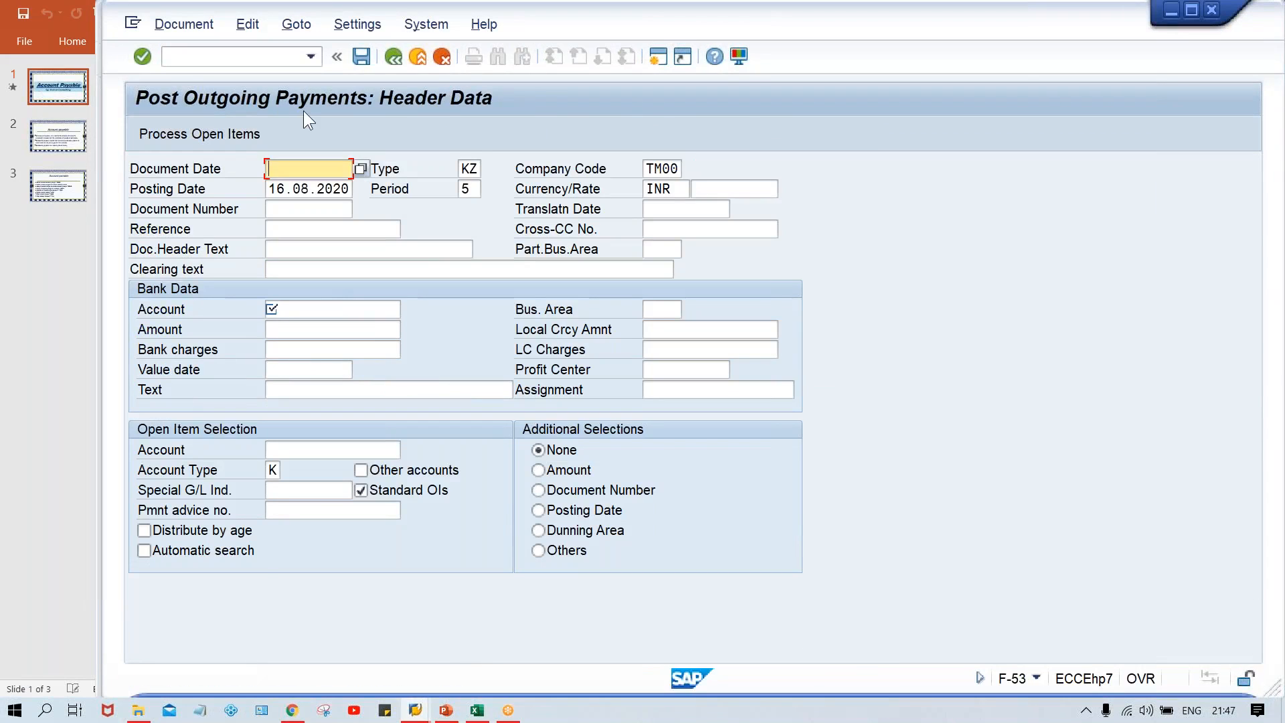
Enter document date 16.08.2020 and bank account 1000 in the outgoing payment's header.
{"action": "key", "text": "space"}
{"action": "key", "text": "Down"}
{"action": "key", "text": "Return"}
{"action": "key", "text": "Return"}
{"action": "key", "text": "space"}
{"action": "key", "text": "Down"}
{"action": "key", "text": "Tab"}
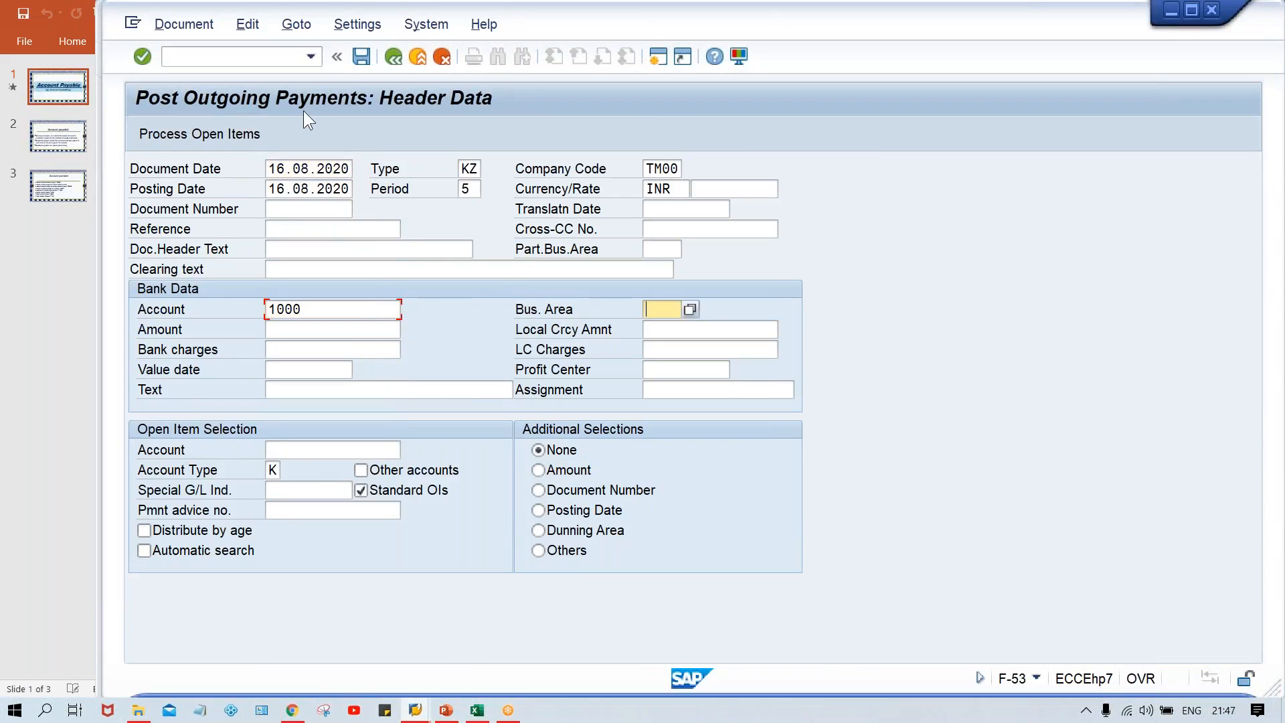
{"action": "key", "text": "Tab"}
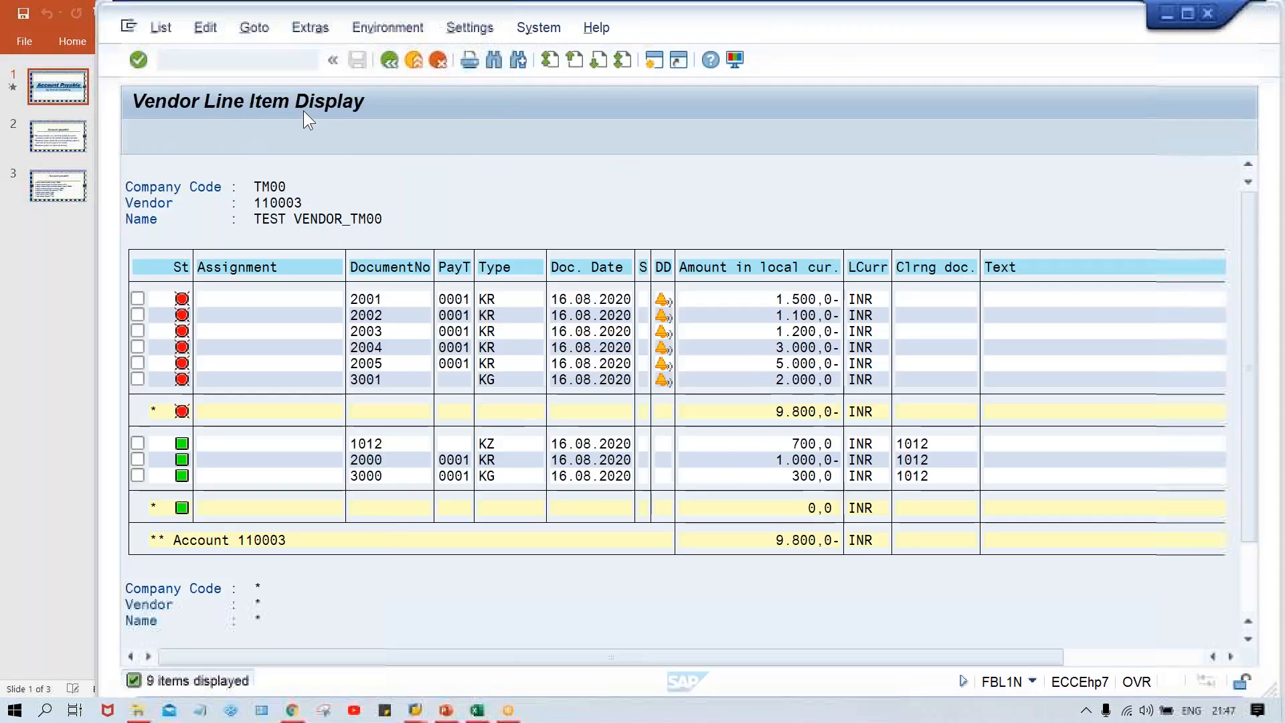
Check the vendor's open invoice amounts in the line item display and set the outgoing payment's amount to 2300 INR.
{"action": "left_click", "coordinate": [368, 317]}
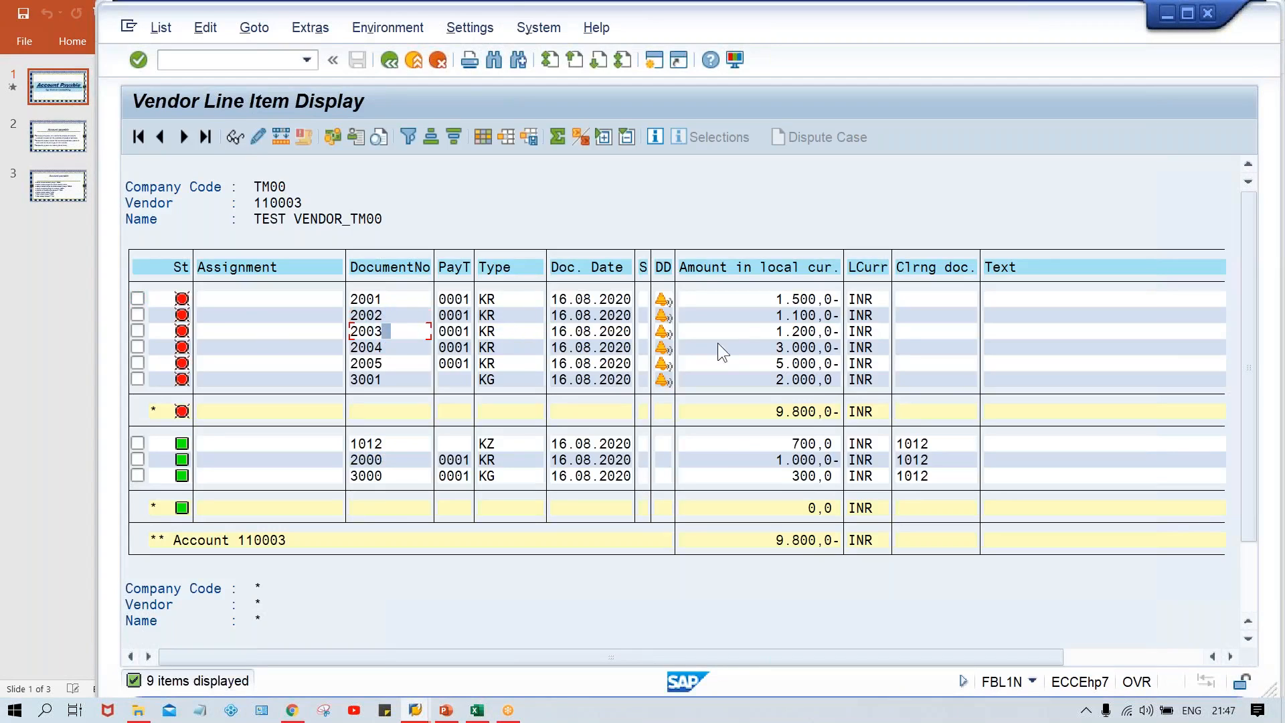
{"action": "left_click", "coordinate": [770, 330]}
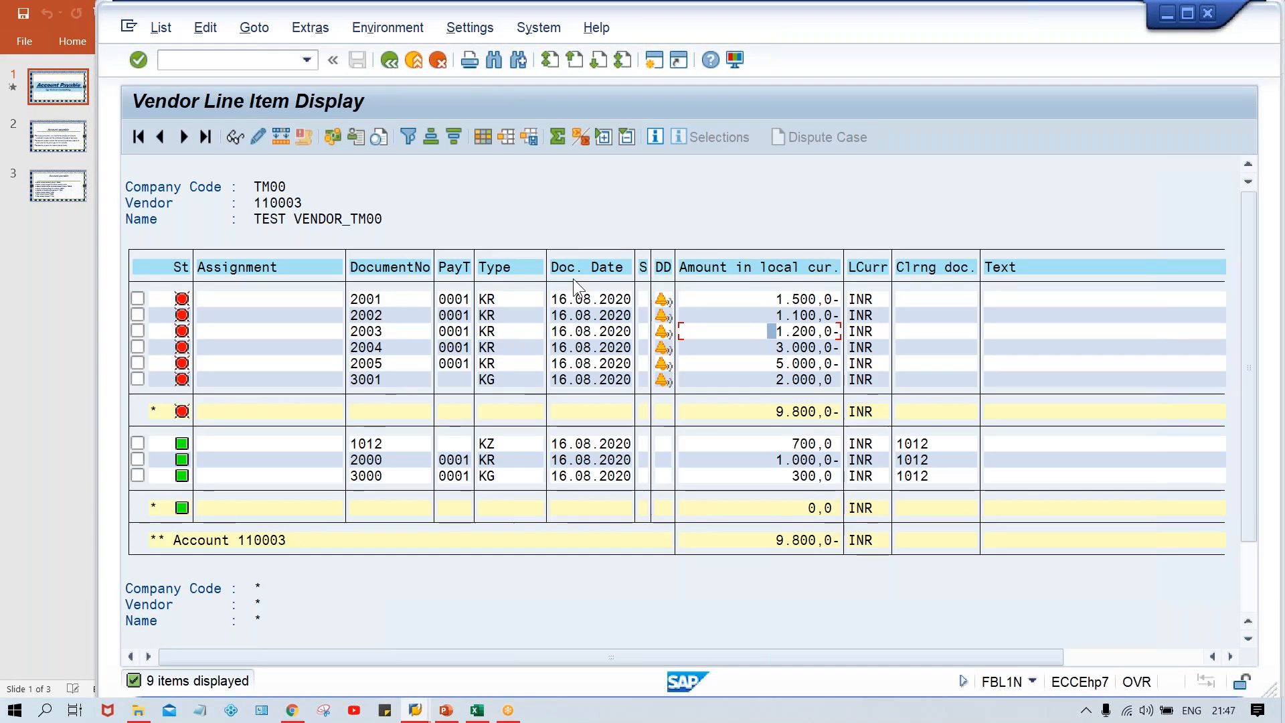
{"action": "key", "text": "alt+Tab"}
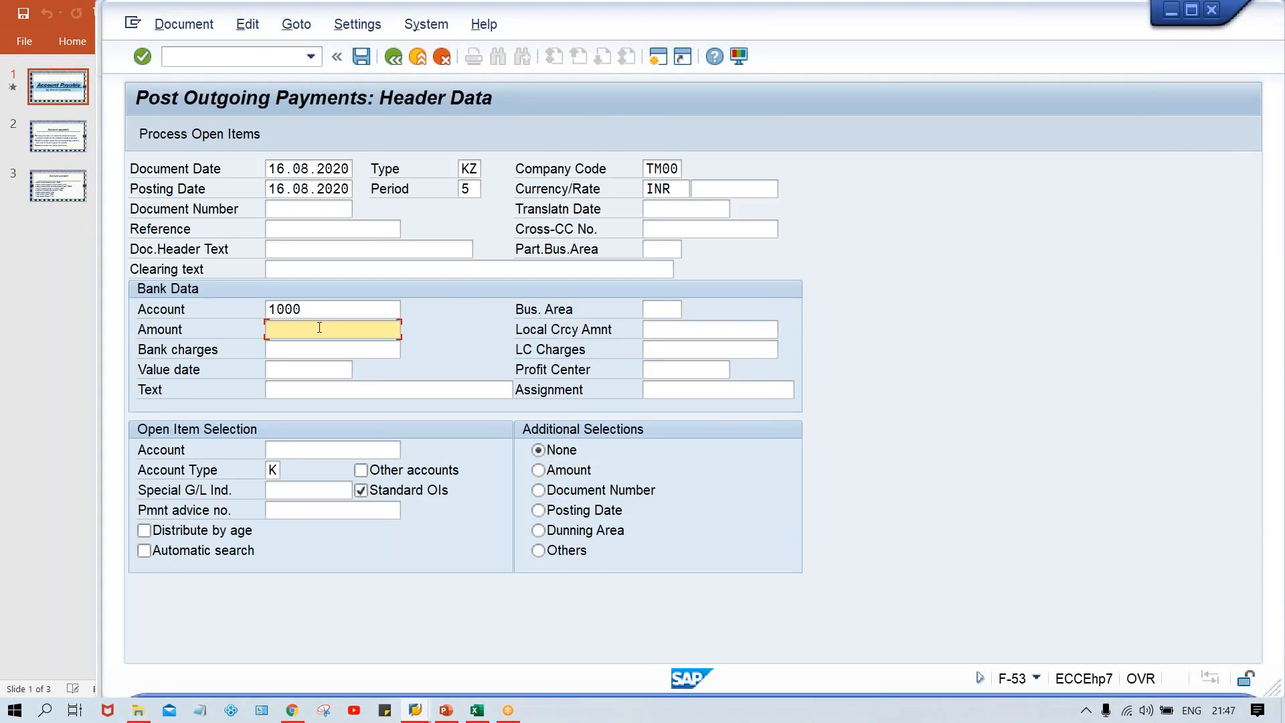
{"action": "key", "text": "alt+Tab"}
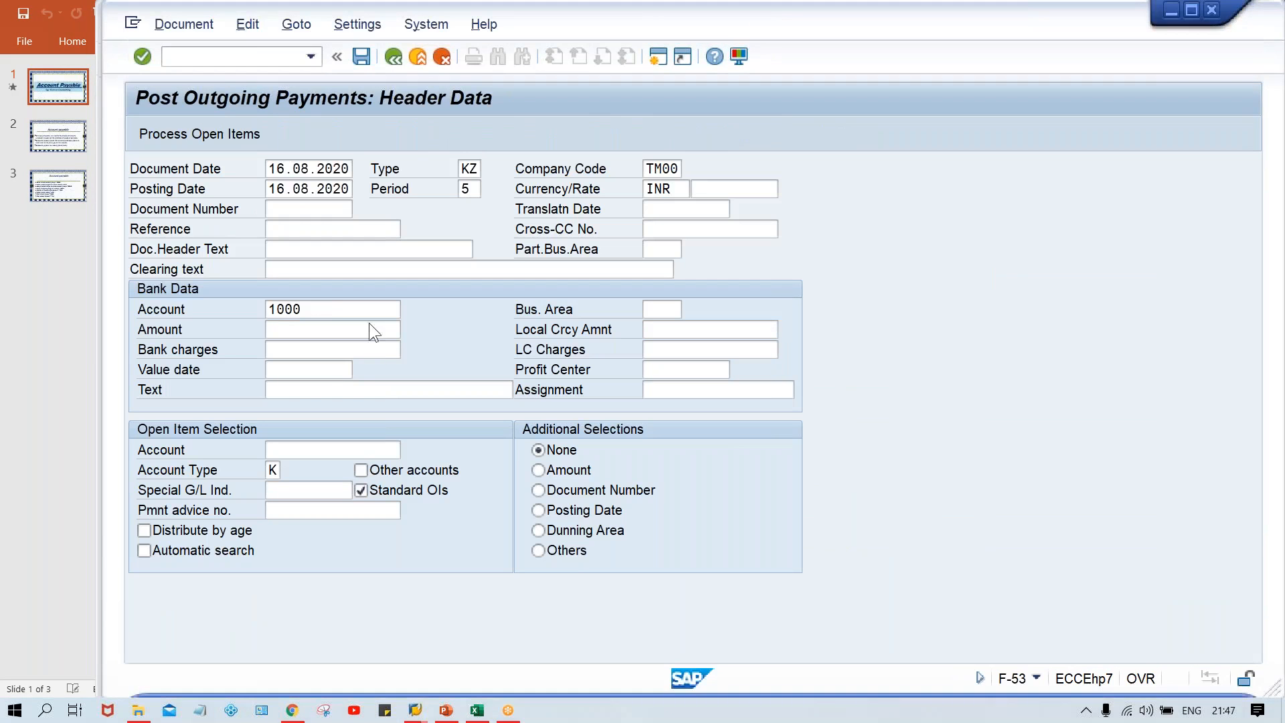
{"action": "type", "text": "2300"}
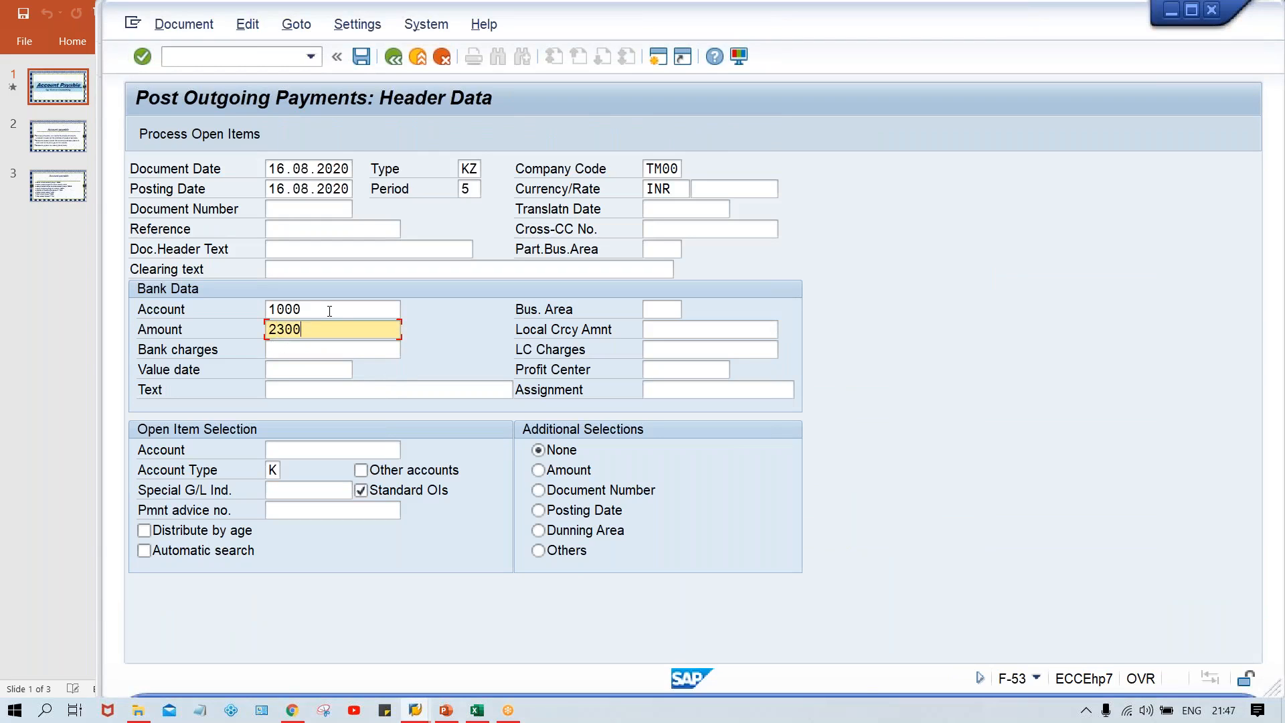
Switch to the Excel workbook and enter 124546 in cell G11 and 124570 in cell G12.
{"action": "left_click", "coordinate": [480, 711]}
{"action": "left_click", "coordinate": [527, 405]}
{"action": "key", "text": "BackSpace"}
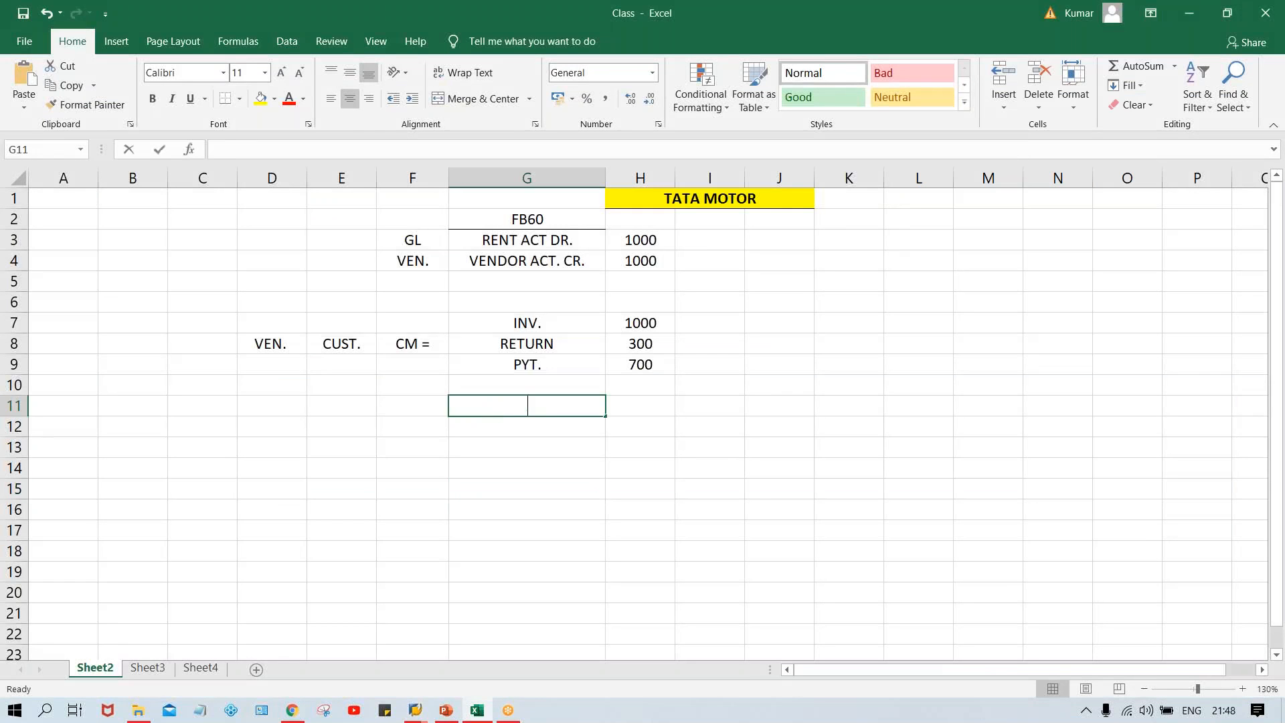
{"action": "type", "text": "12454656"}
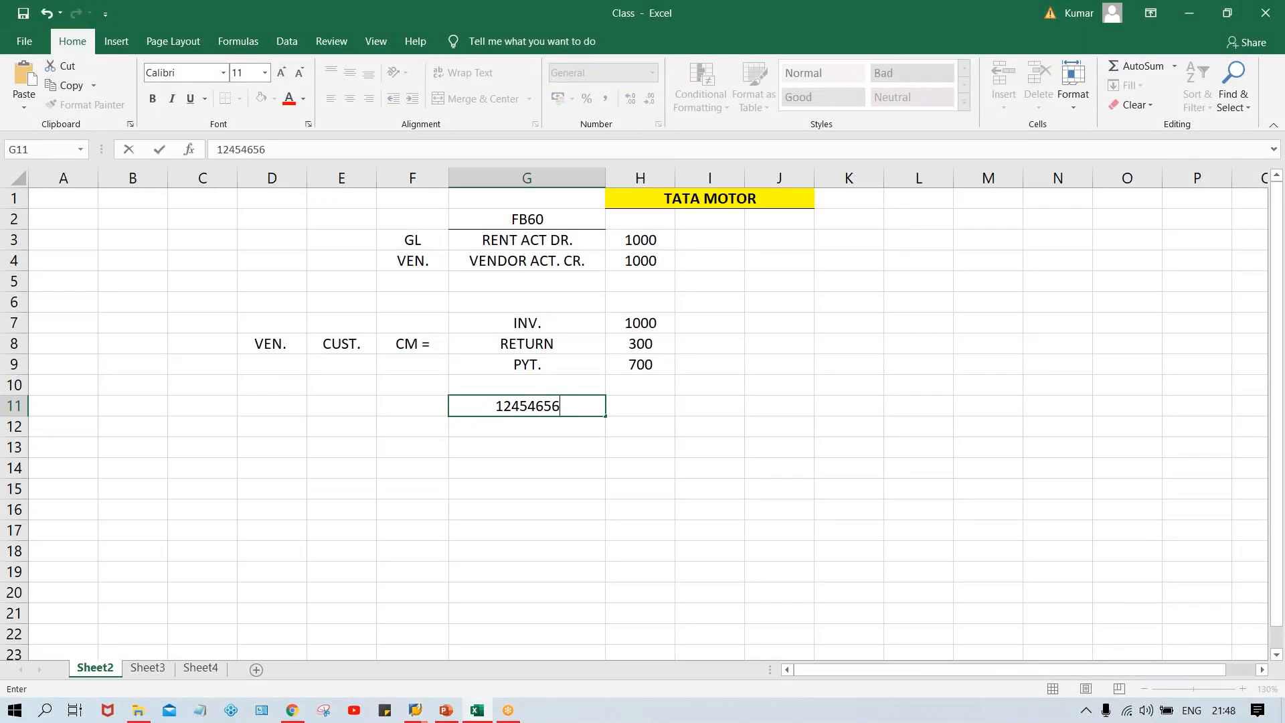
{"action": "key", "text": "BackSpace"}
{"action": "key", "text": "BackSpace"}
{"action": "type", "text": ".00"}
{"action": "key", "text": "Return"}
{"action": "type", "text": "124570"}
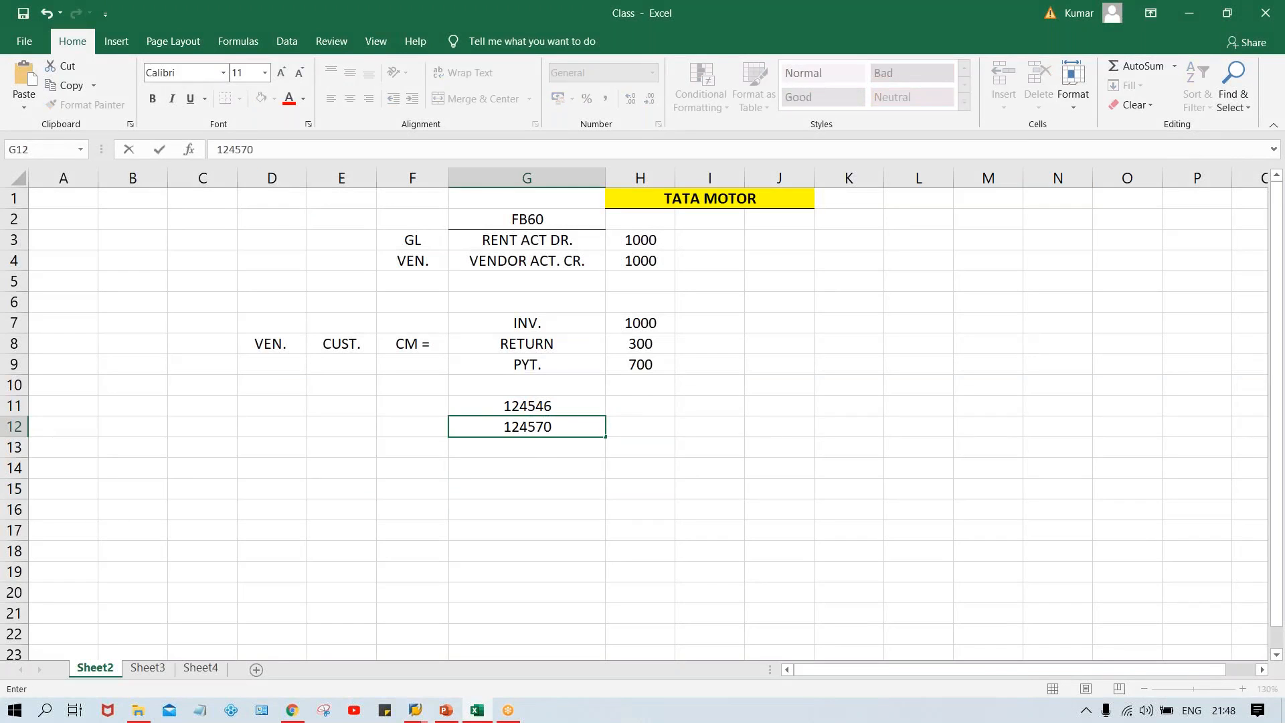
{"action": "key", "text": "Return"}
{"action": "left_click", "coordinate": [527, 402]}
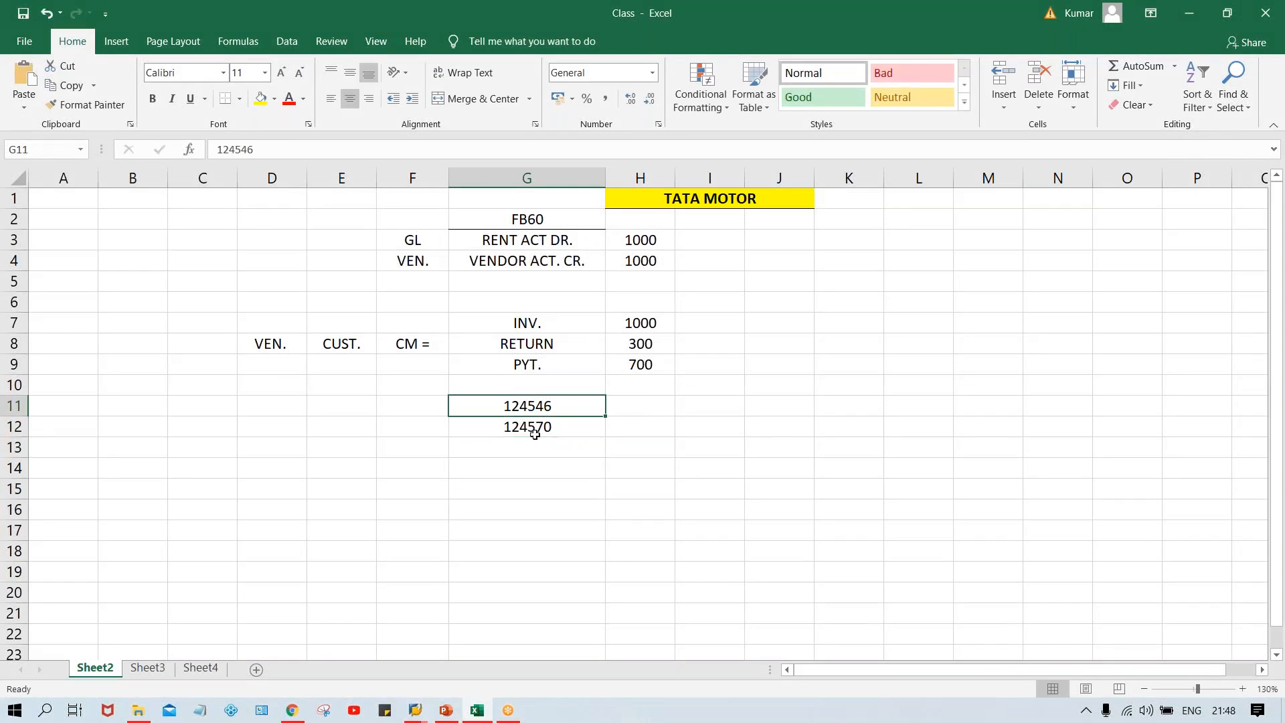
Switch to the outgoing payments session and set the payment's bank amount to 1 INR.
{"action": "left_click", "coordinate": [513, 427]}
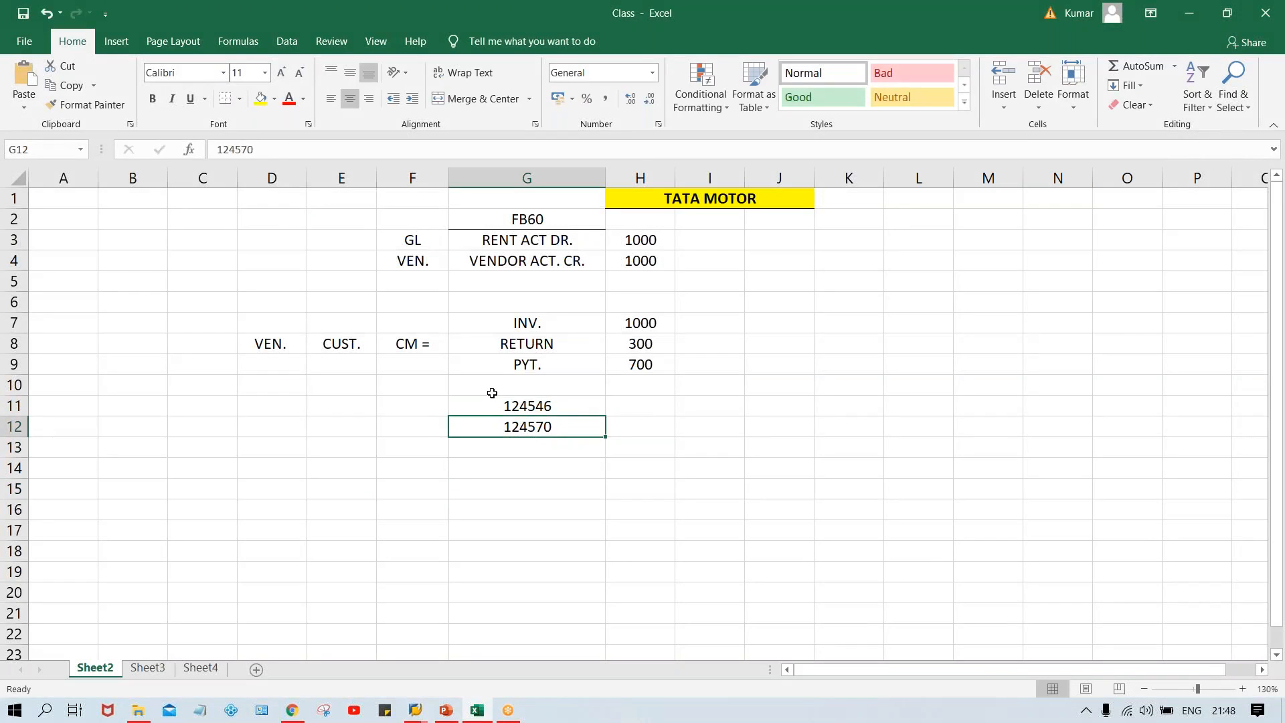
{"action": "left_click", "coordinate": [494, 411]}
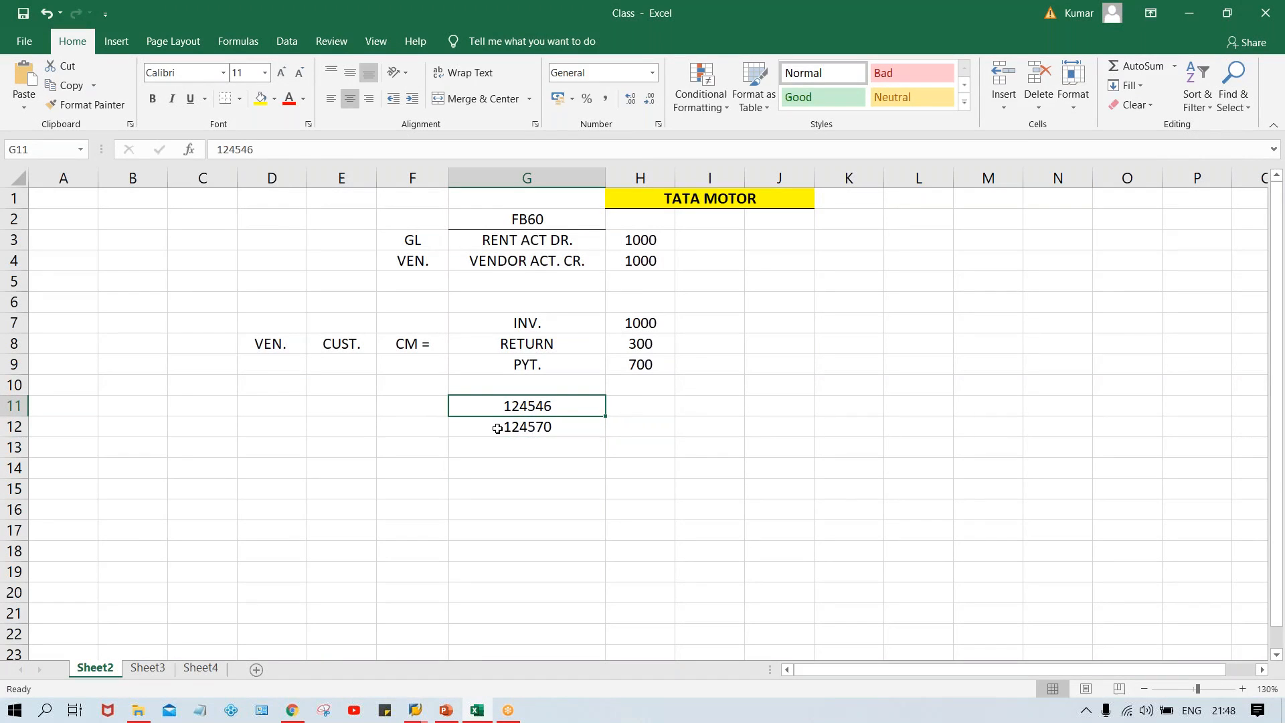
{"action": "key", "text": "alt+Tab"}
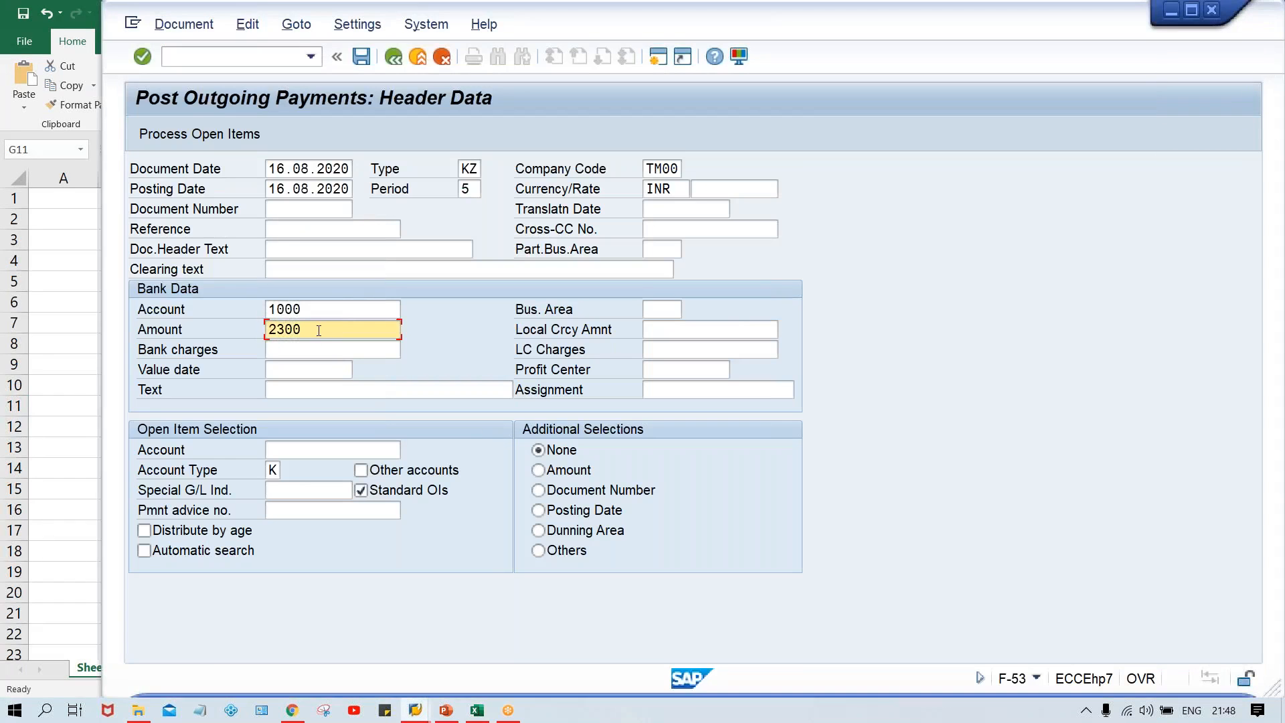
{"action": "left_click_drag", "start_coordinate": [319, 331], "coordinate": [147, 327]}
{"action": "type", "text": "1"}
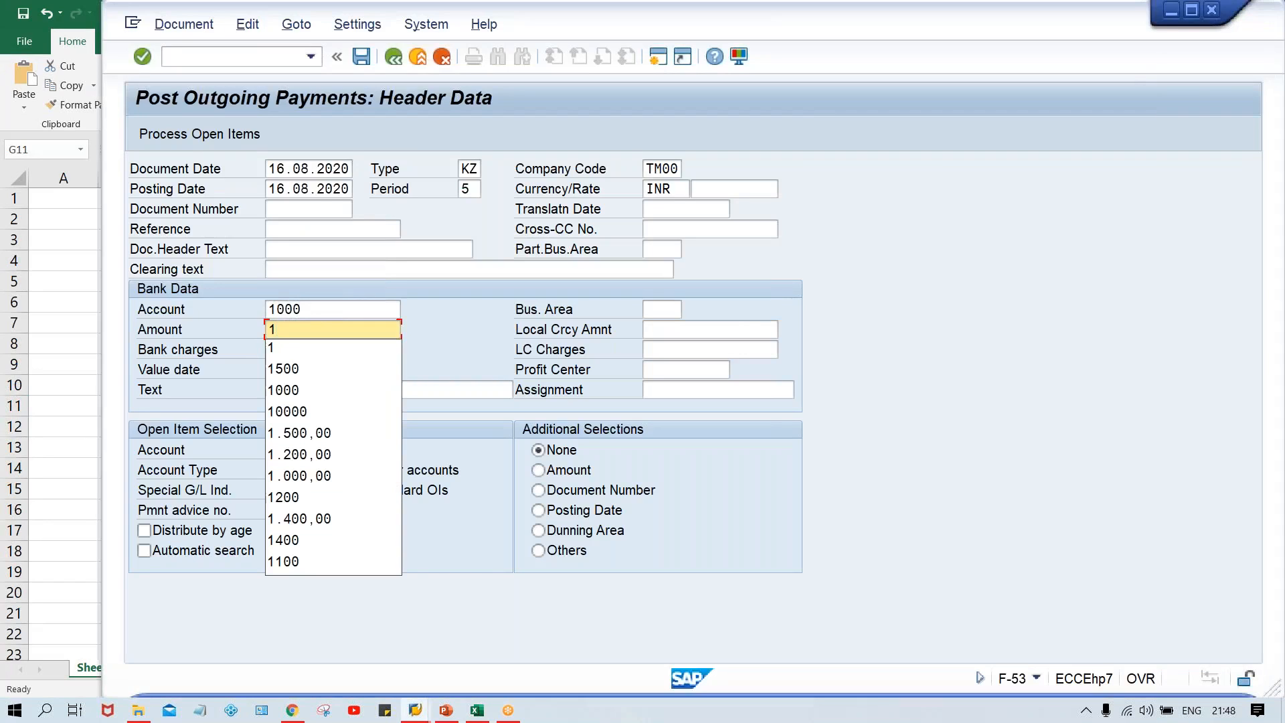
{"action": "left_click", "coordinate": [481, 328]}
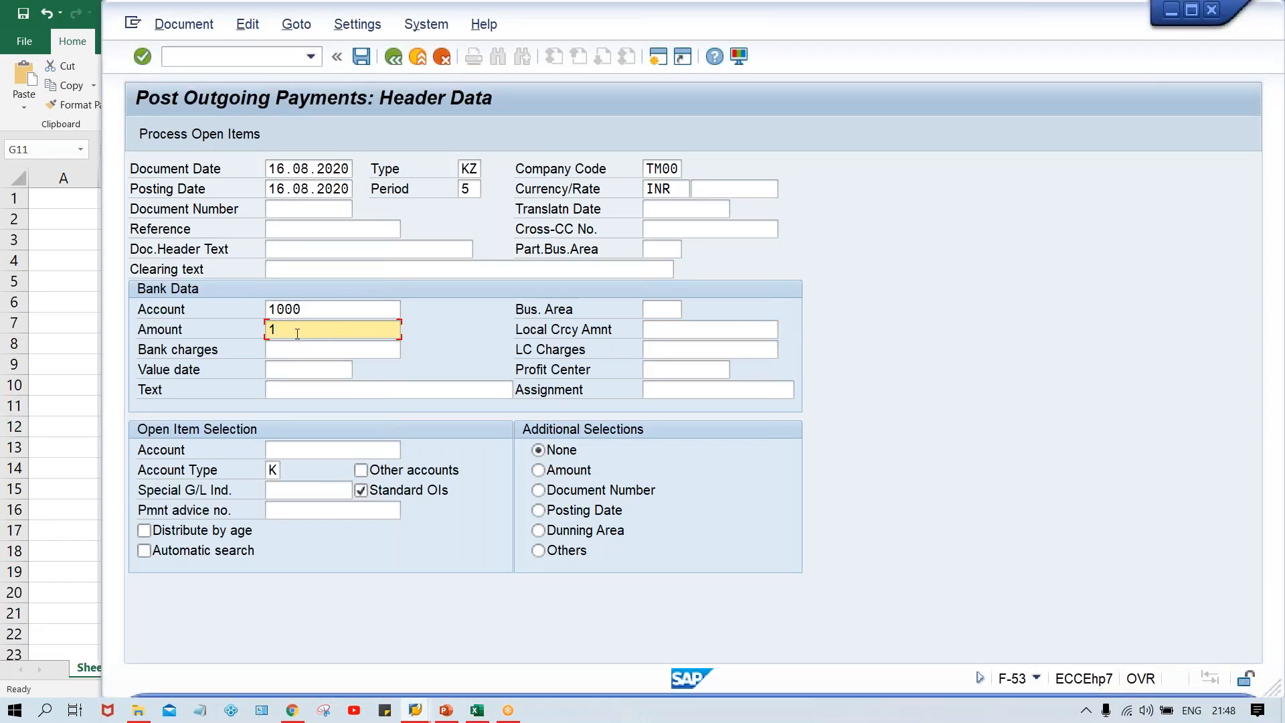
Enter the vendor's account number for the open item selection and process the vendor's open items.
{"action": "left_click", "coordinate": [301, 447]}
{"action": "key", "text": "Down"}
{"action": "key", "text": "Return"}
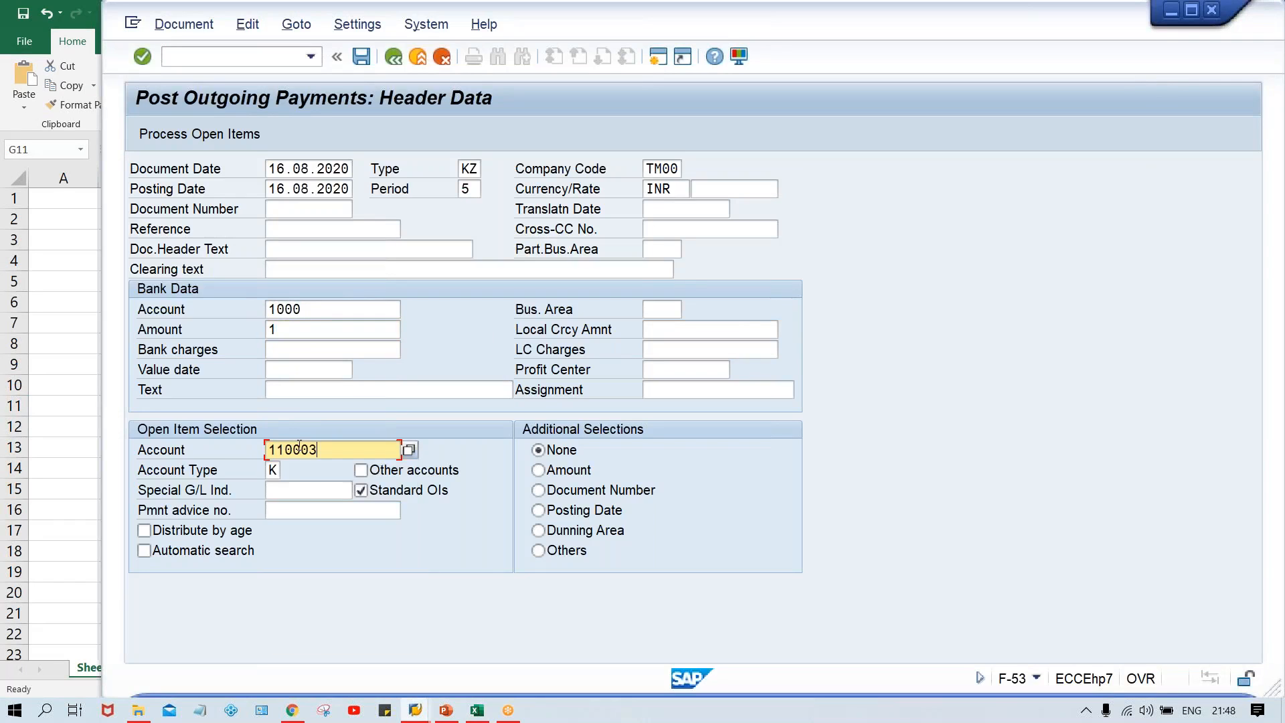
{"action": "key", "text": "Return"}
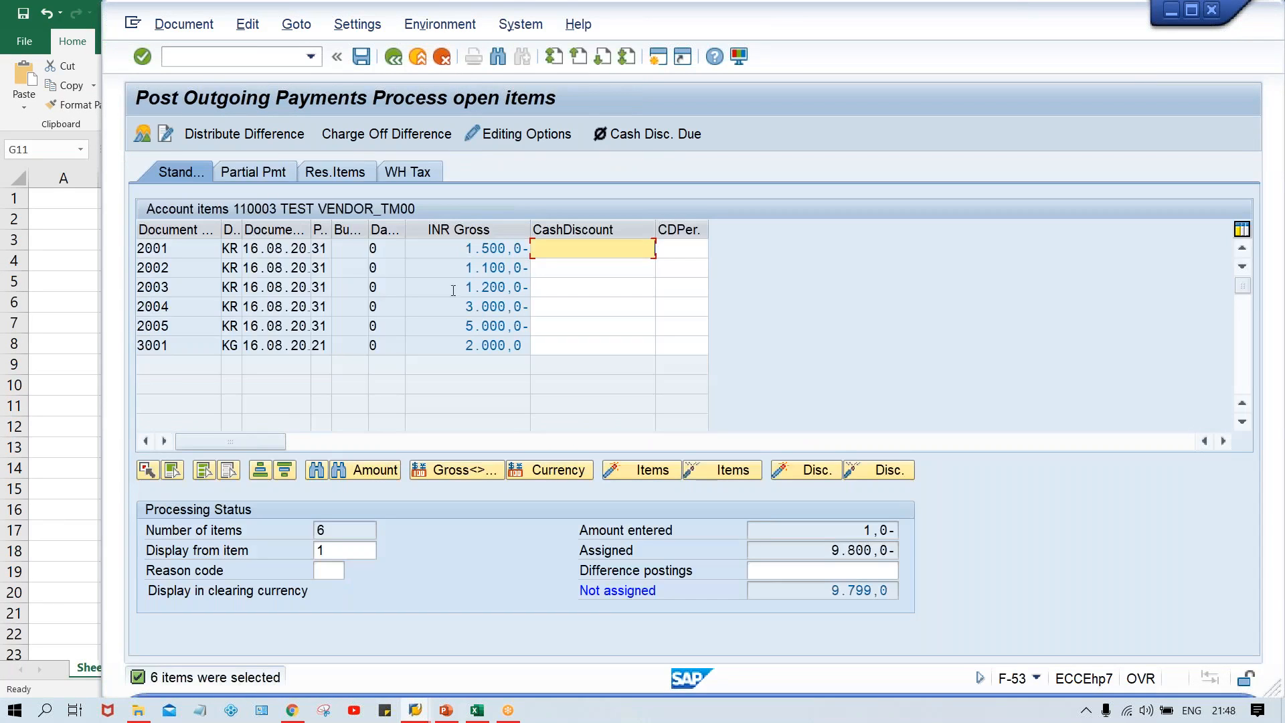
Compare the gross amounts of credit memo 3001 and invoice 2005 in the open items list.
{"action": "left_click_drag", "start_coordinate": [468, 349], "coordinate": [536, 353]}
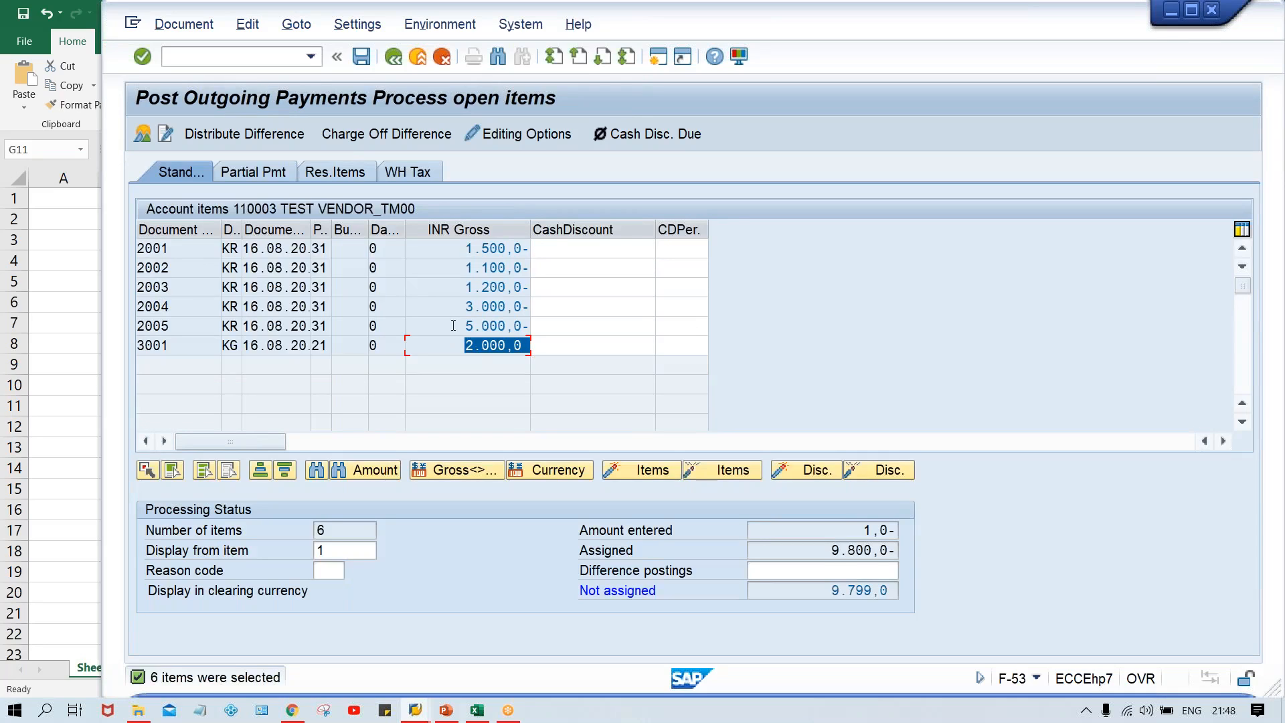
{"action": "left_click_drag", "start_coordinate": [454, 326], "coordinate": [565, 321]}
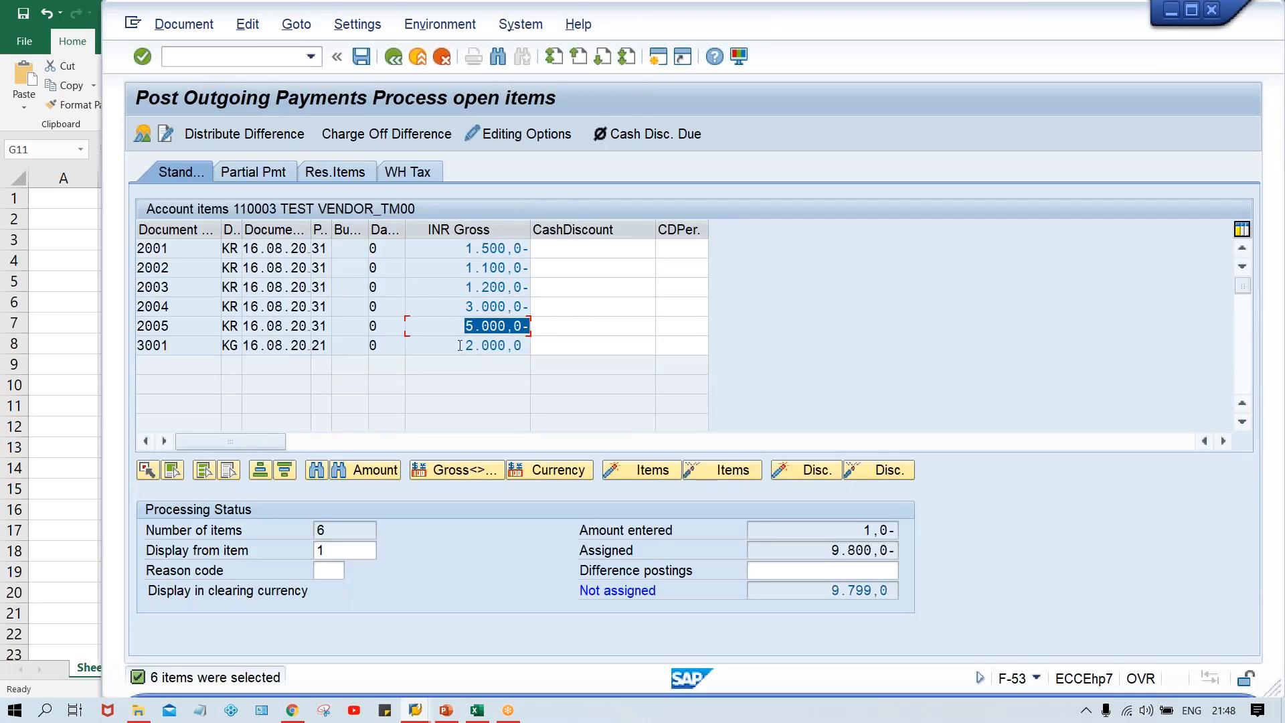
{"action": "left_click_drag", "start_coordinate": [463, 346], "coordinate": [528, 347]}
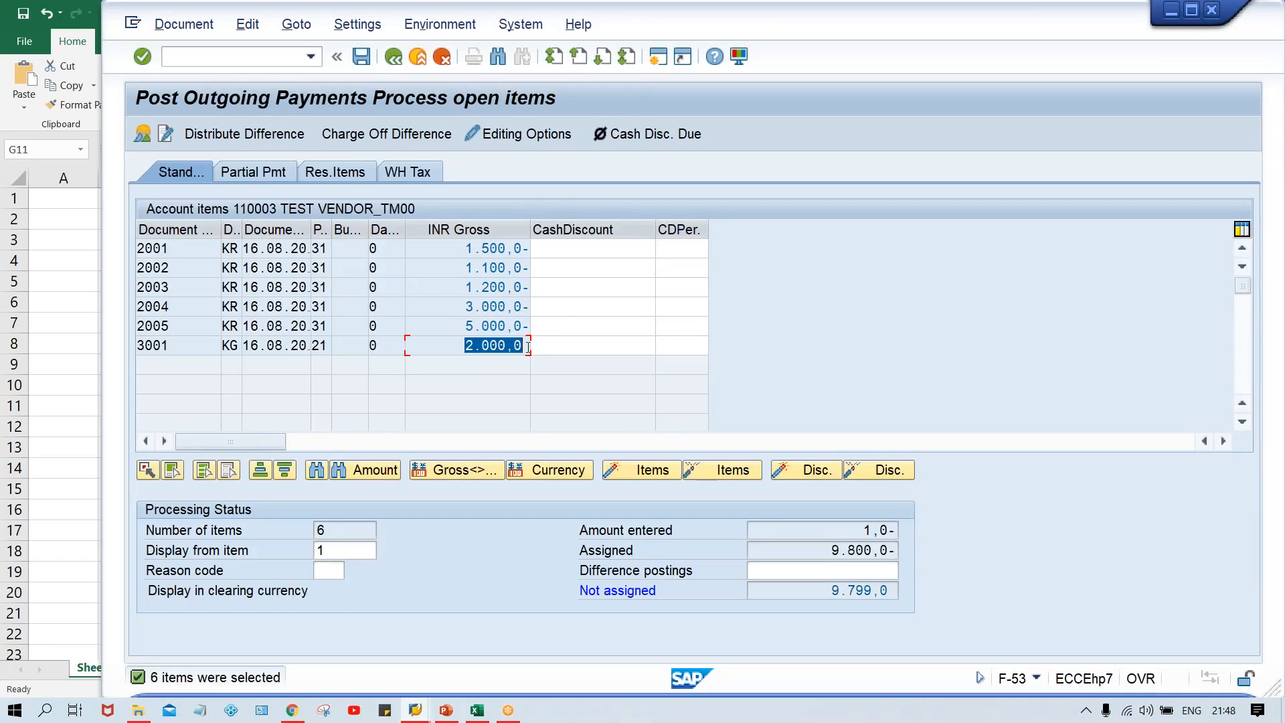
{"action": "left_click_drag", "start_coordinate": [463, 326], "coordinate": [615, 330]}
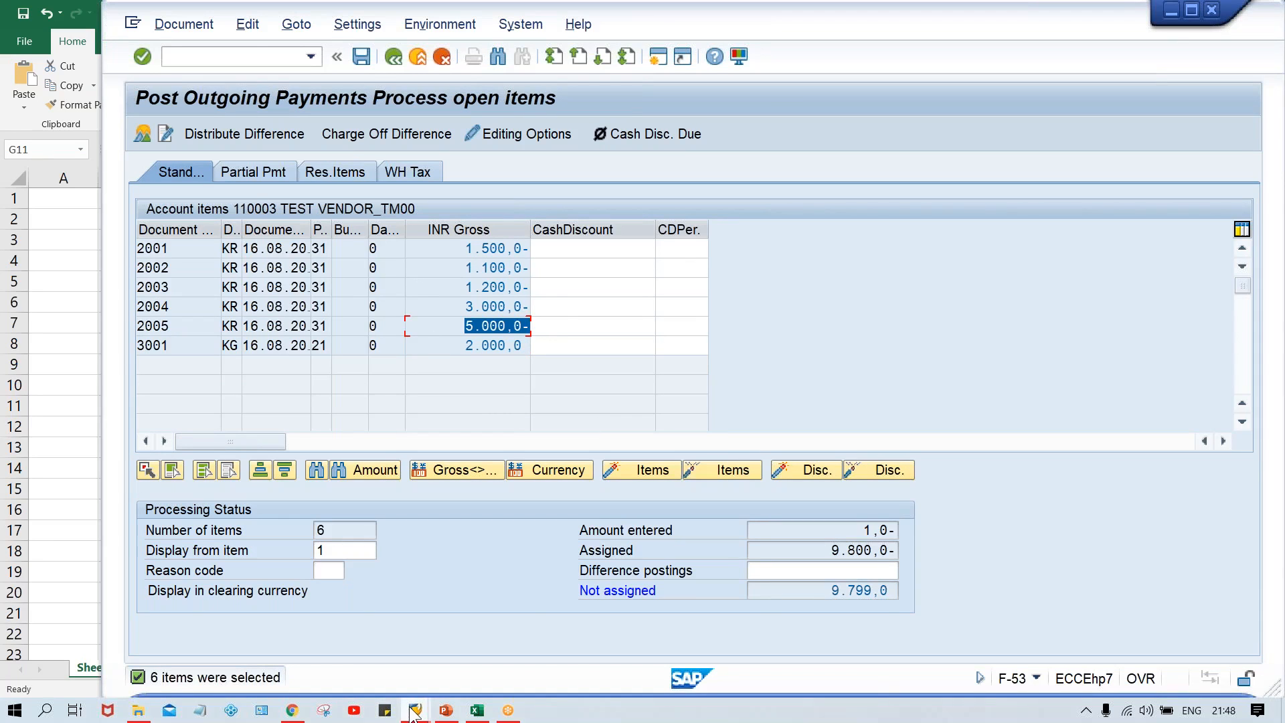
Inspect credit memo 3001's line item from the vendor line item display and check the credit memo entry session.
{"action": "mouse_move", "coordinate": [413, 713]}
{"action": "left_click", "coordinate": [435, 662]}
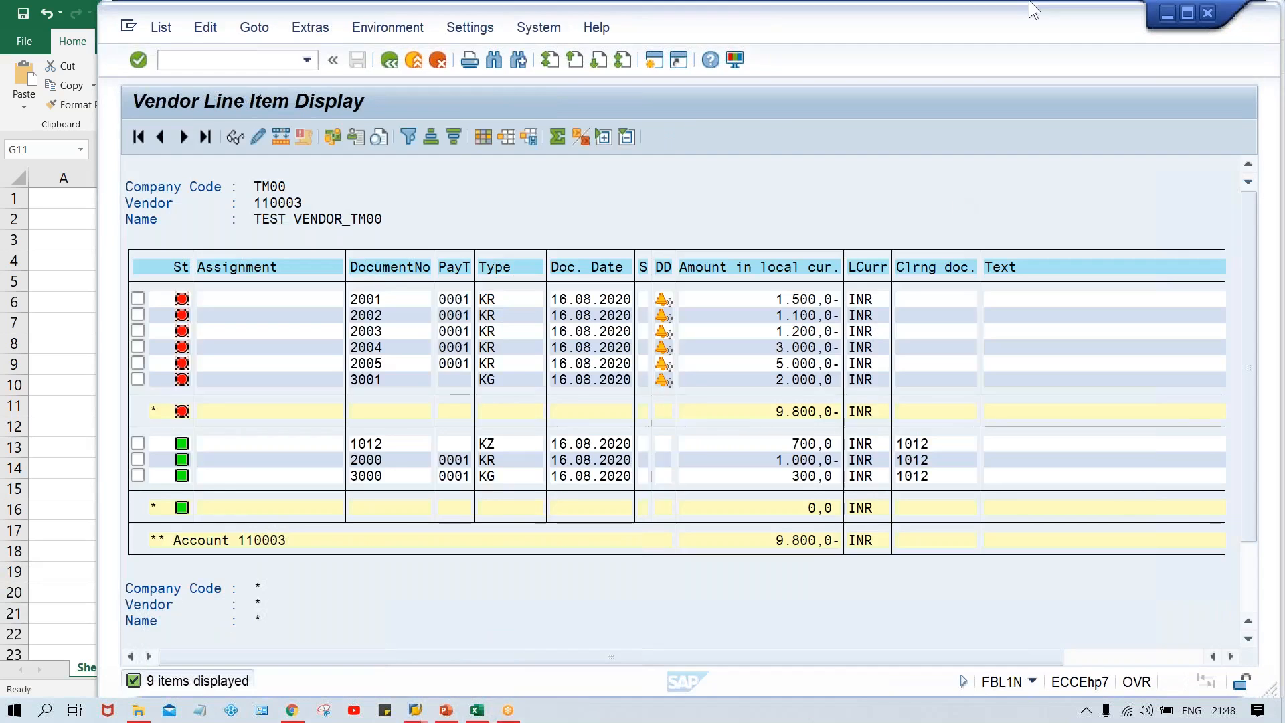
{"action": "key", "text": "ctrl+n"}
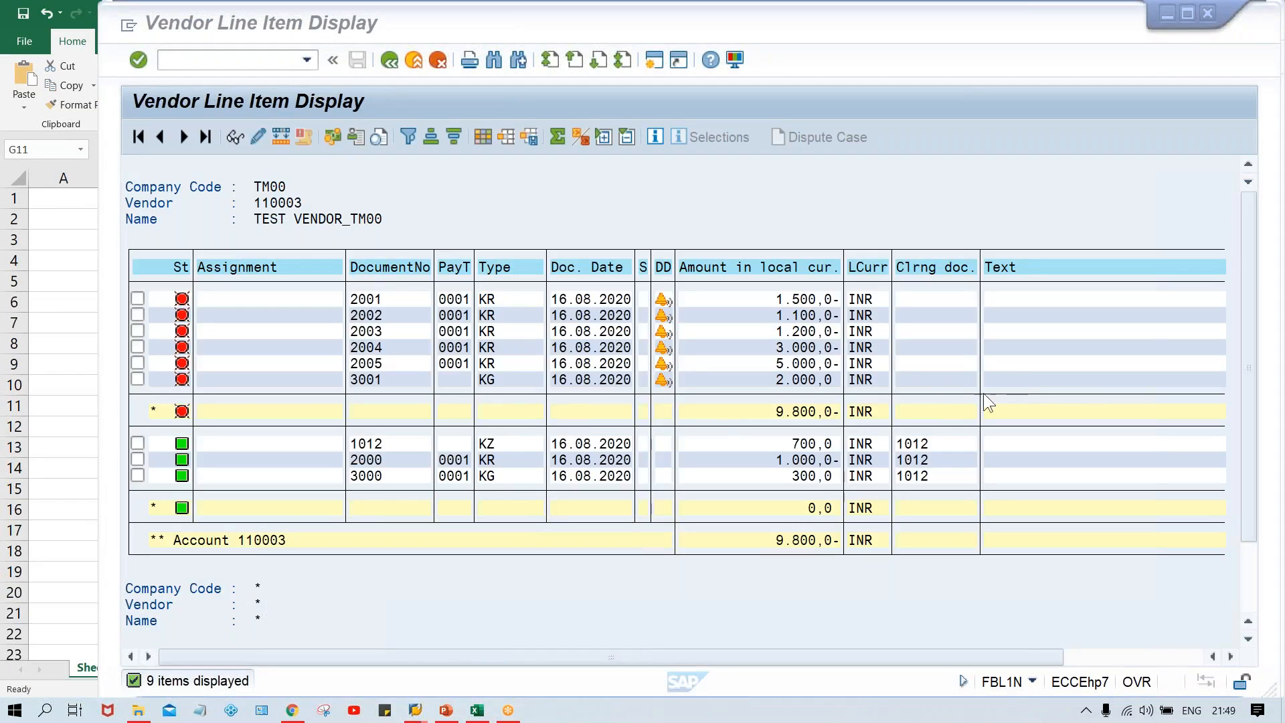
{"action": "double_click", "coordinate": [934, 383]}
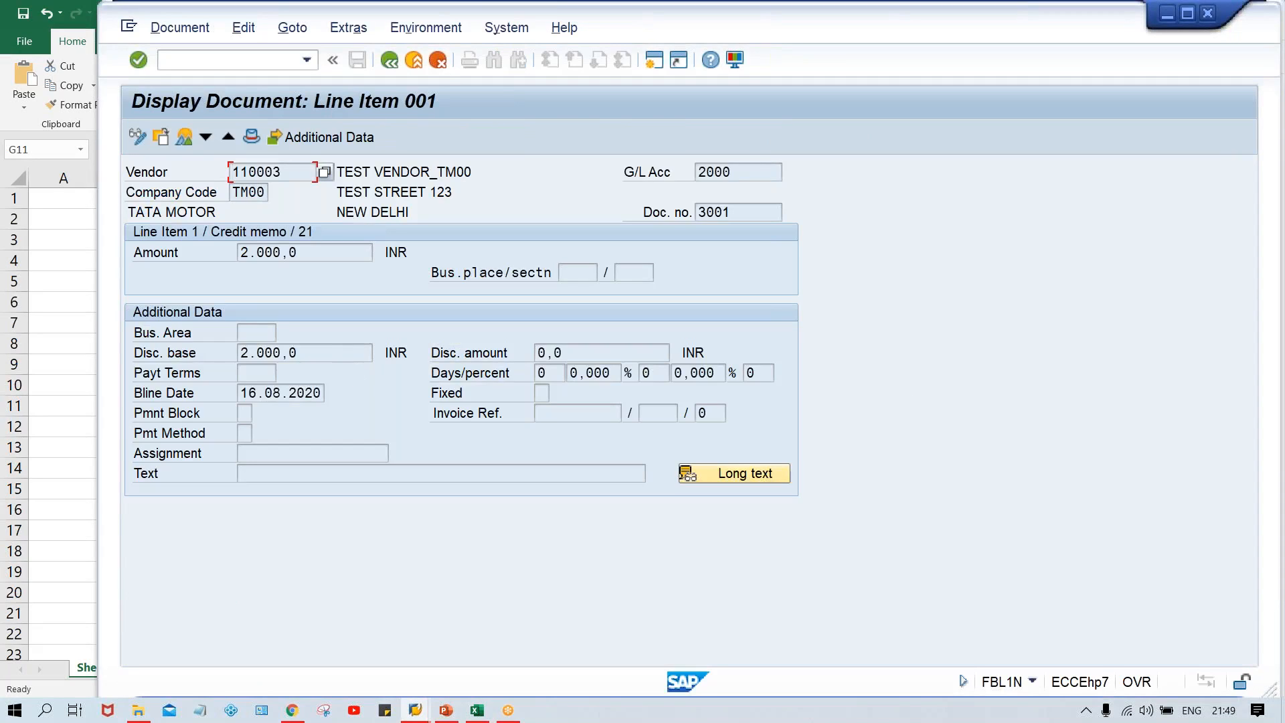
{"action": "left_click", "coordinate": [389, 60]}
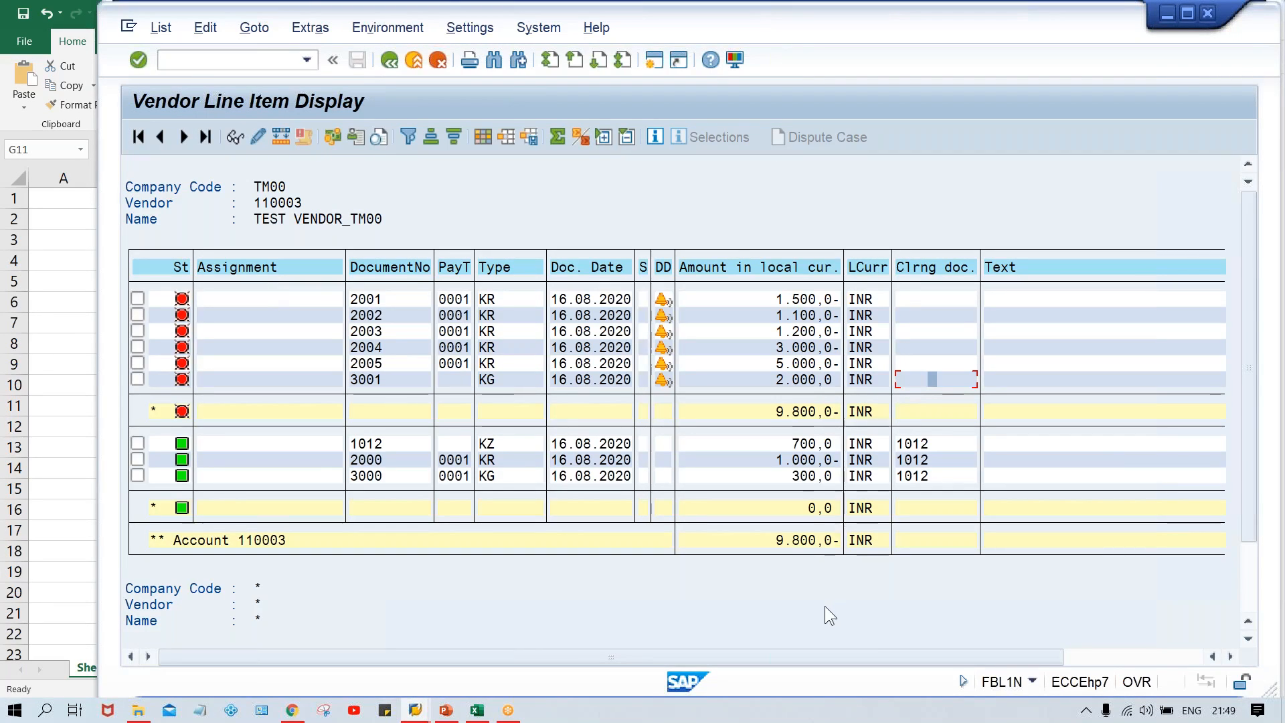
{"action": "mouse_move", "coordinate": [426, 712]}
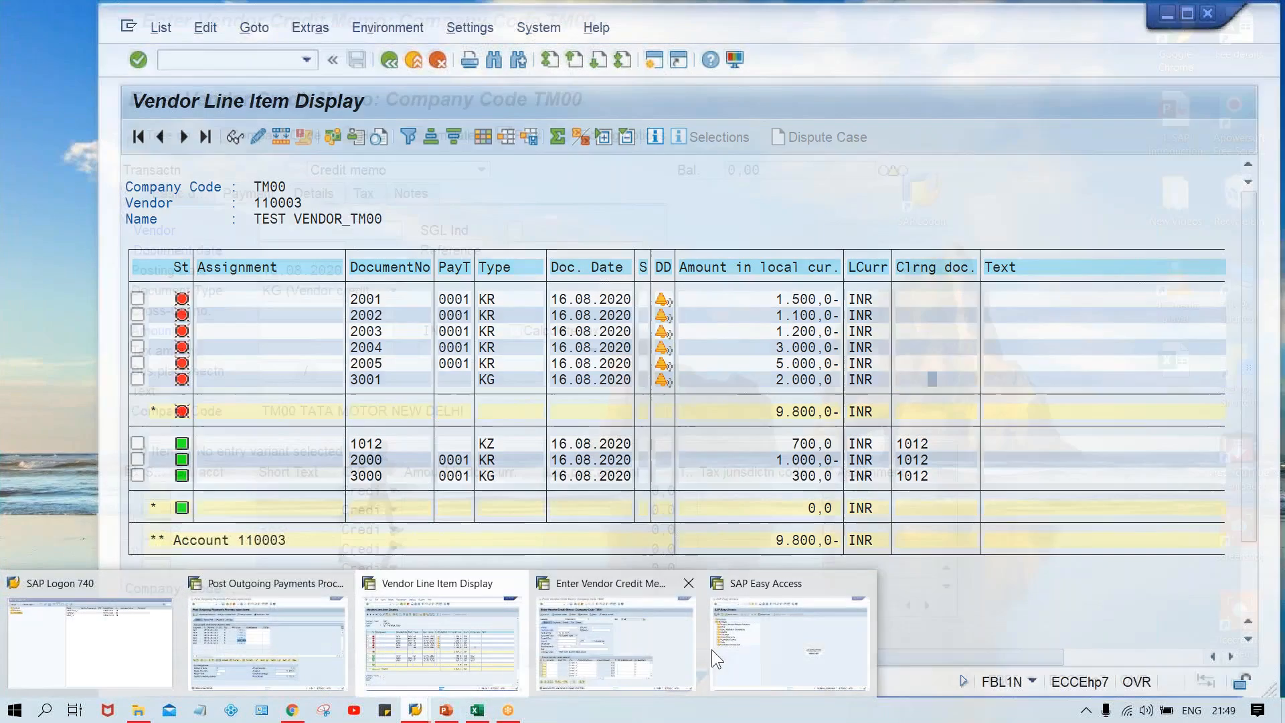
{"action": "left_click", "coordinate": [616, 649]}
{"action": "left_click", "coordinate": [305, 391]}
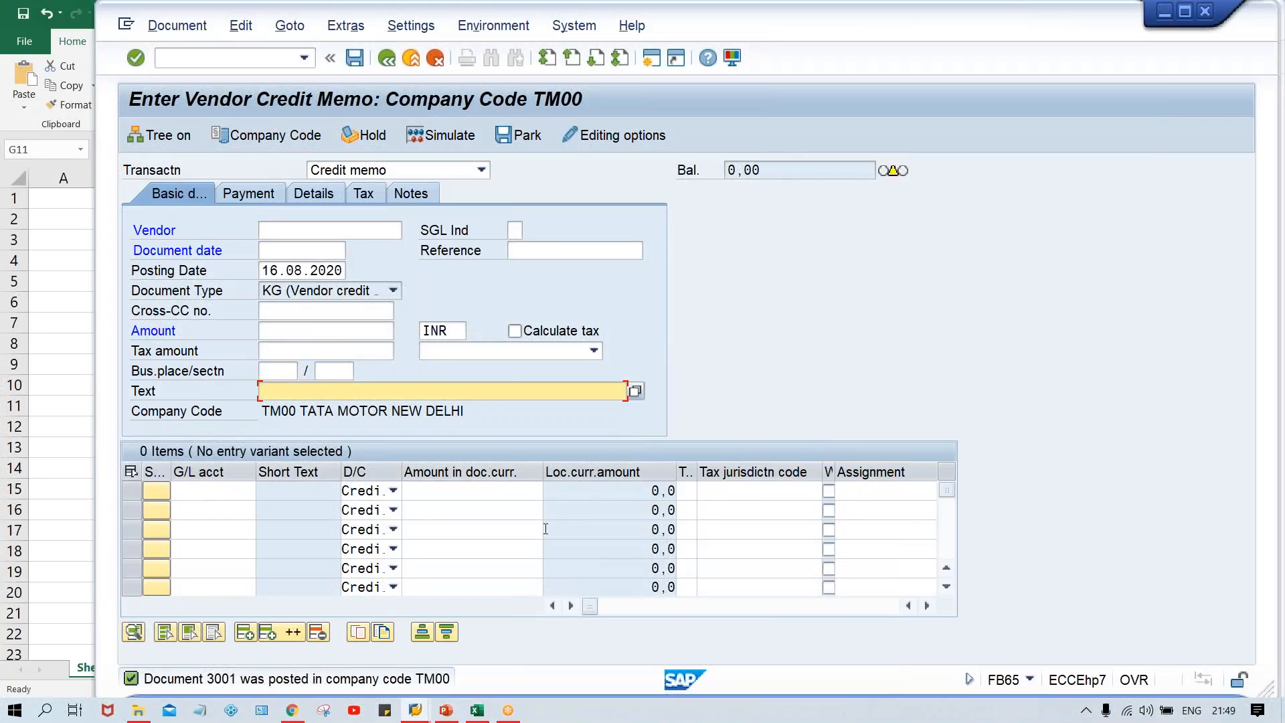
{"action": "left_click", "coordinate": [733, 491]}
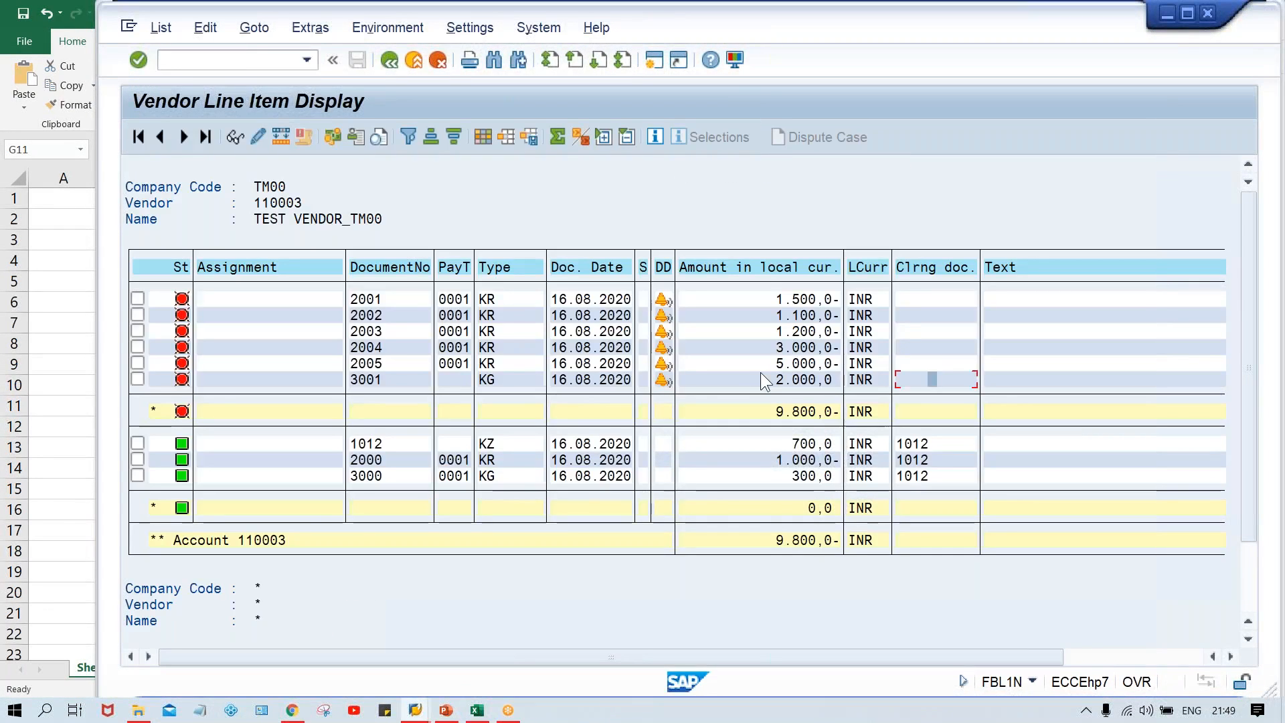
Change the text of credit memo 3001's vendor line item to "CM for 2005", save it and refresh the line item list.
{"action": "double_click", "coordinate": [761, 377]}
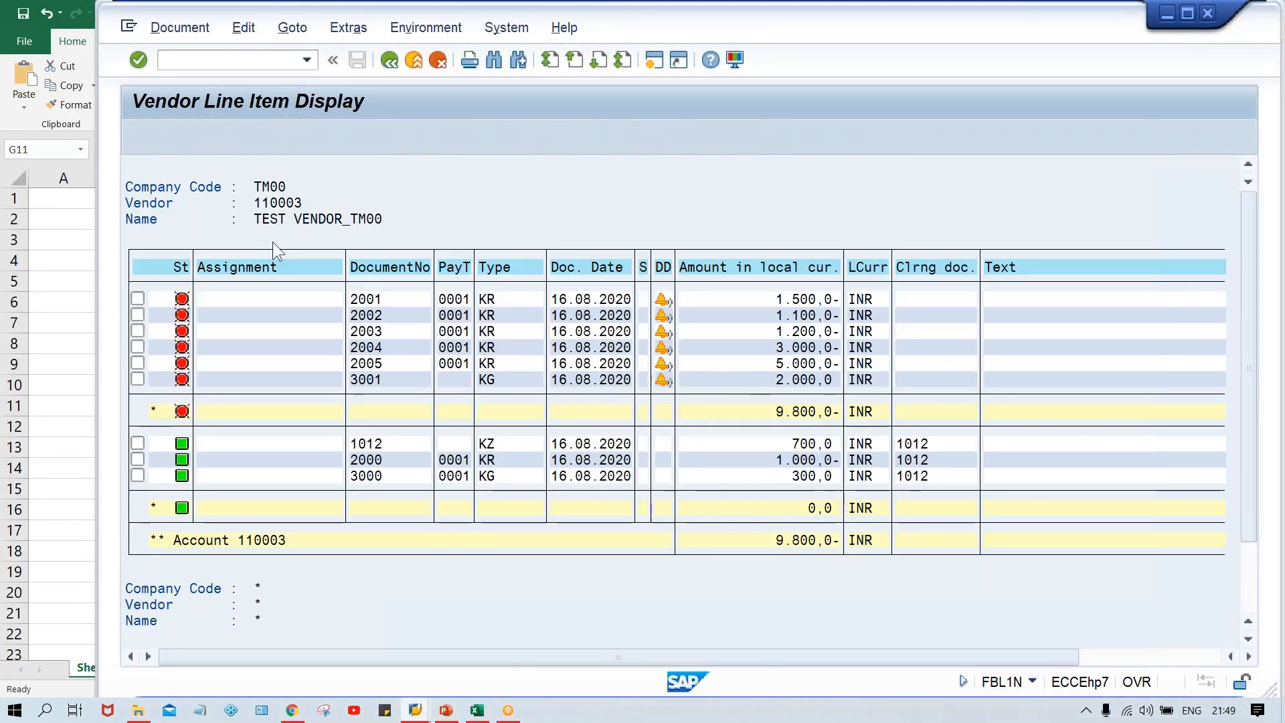
{"action": "left_click", "coordinate": [135, 141]}
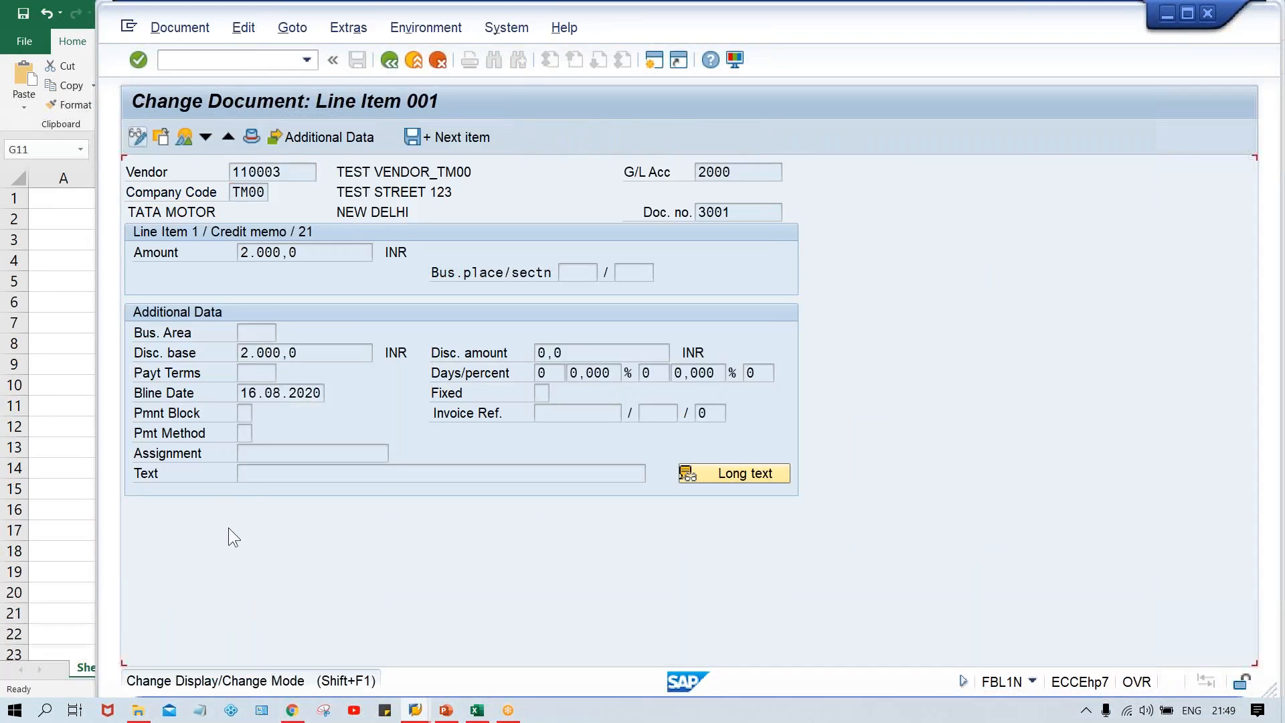
{"action": "left_click", "coordinate": [256, 474]}
{"action": "key", "text": "space"}
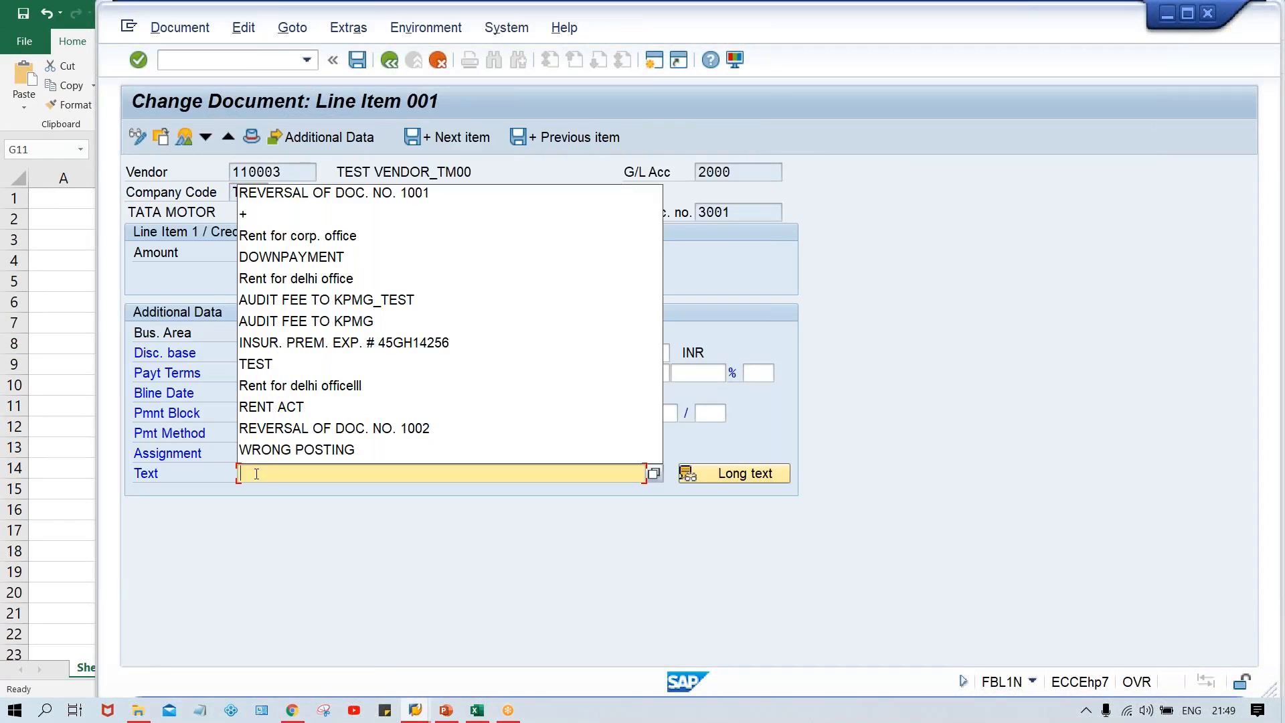
{"action": "type", "text": "c"}
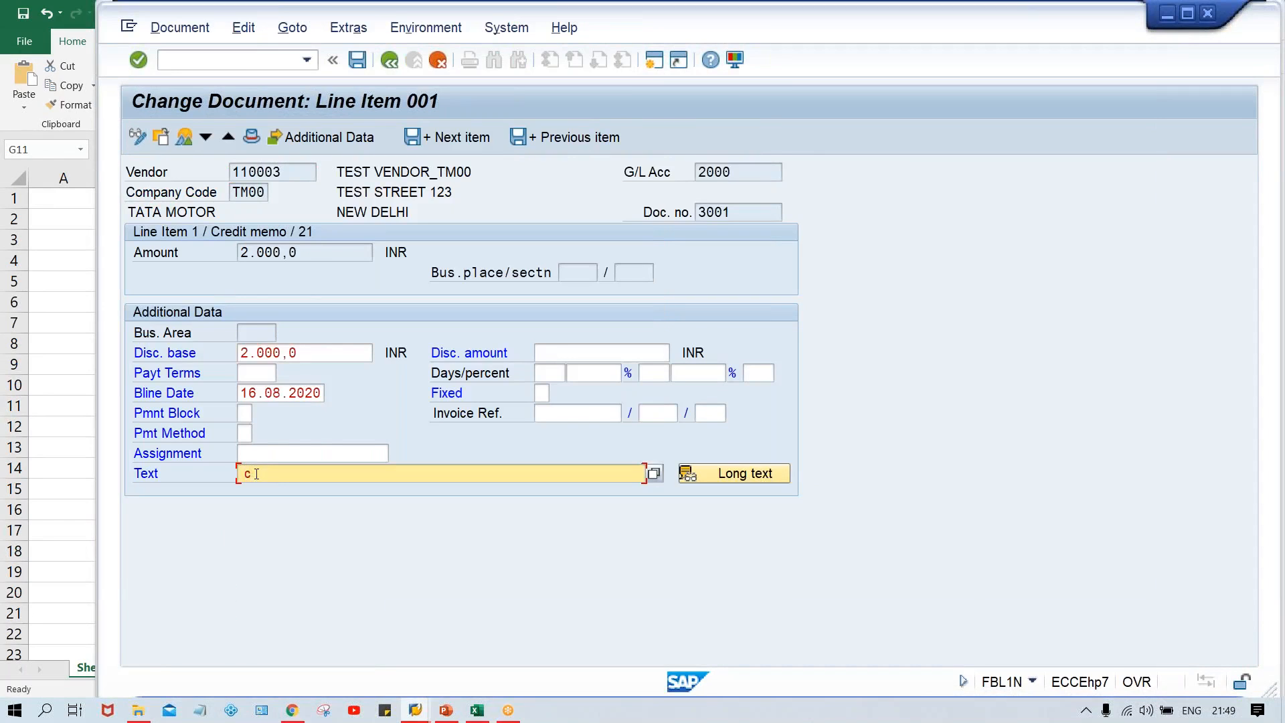
{"action": "key", "text": "BackSpace"}
{"action": "type", "text": "CM for 2005"}
{"action": "key", "text": "ctrl+s"}
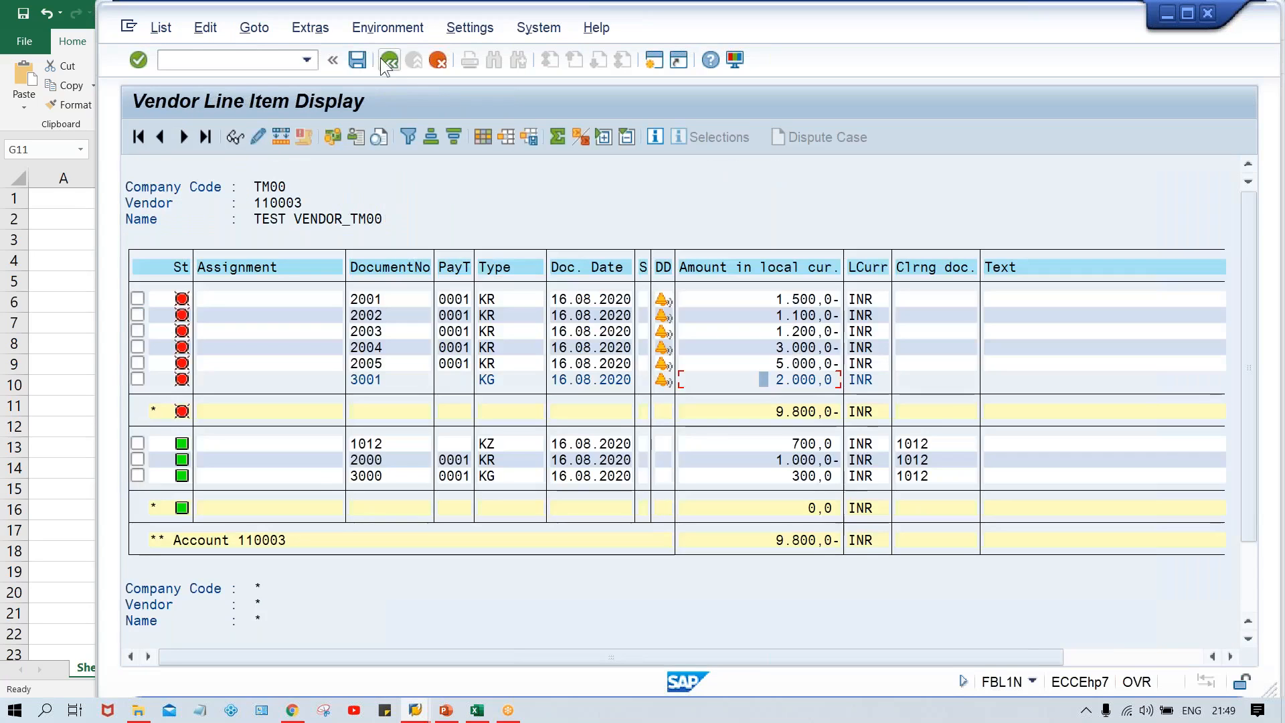
{"action": "left_click", "coordinate": [164, 30]}
{"action": "left_click", "coordinate": [167, 74]}
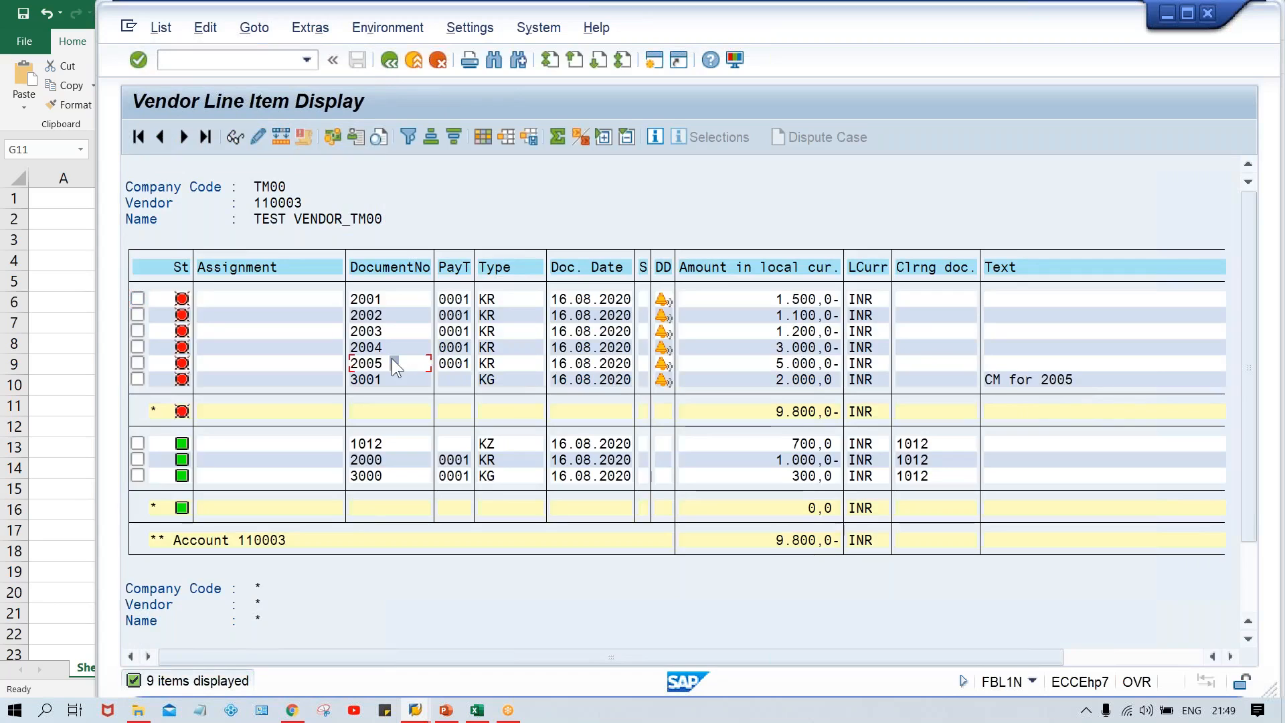
Review the vendor's line items, return to the outgoing payments session and compare its entered and assigned amounts.
{"action": "left_click", "coordinate": [765, 381]}
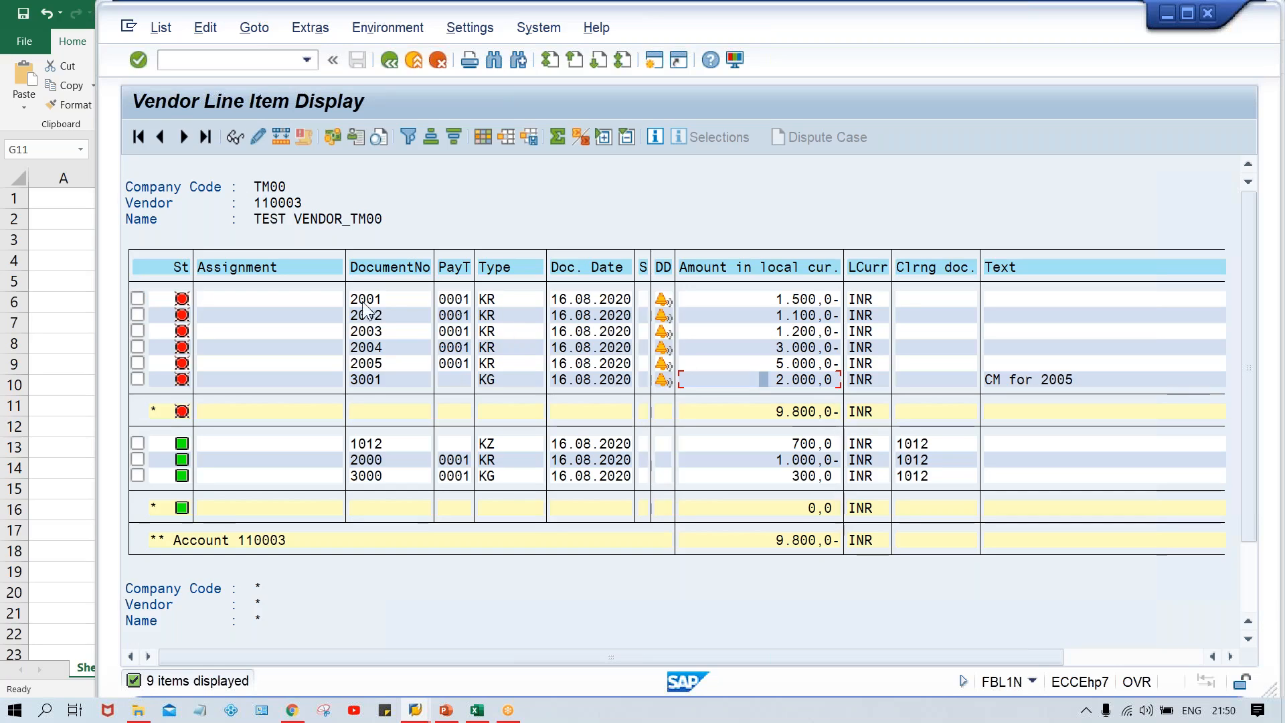
{"action": "left_click", "coordinate": [394, 312]}
{"action": "key", "text": "alt+Tab"}
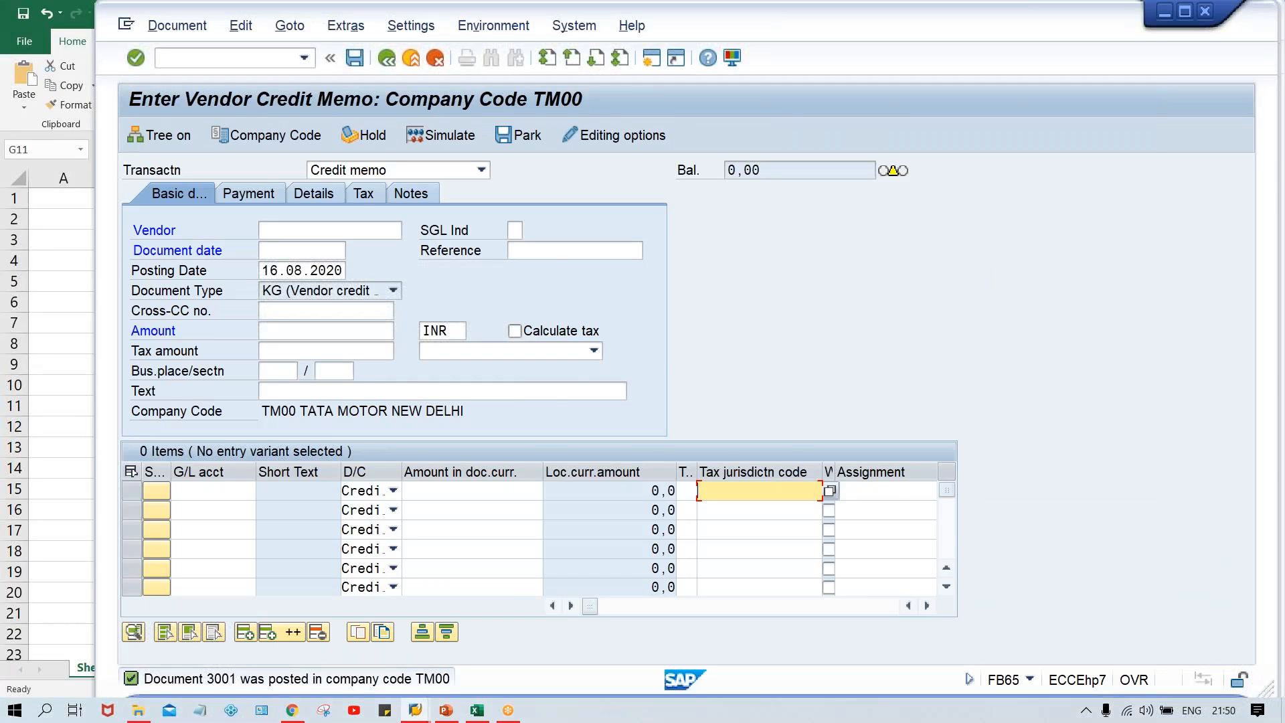
{"action": "key", "text": "alt+Tab"}
{"action": "key", "text": "alt+Tab"}
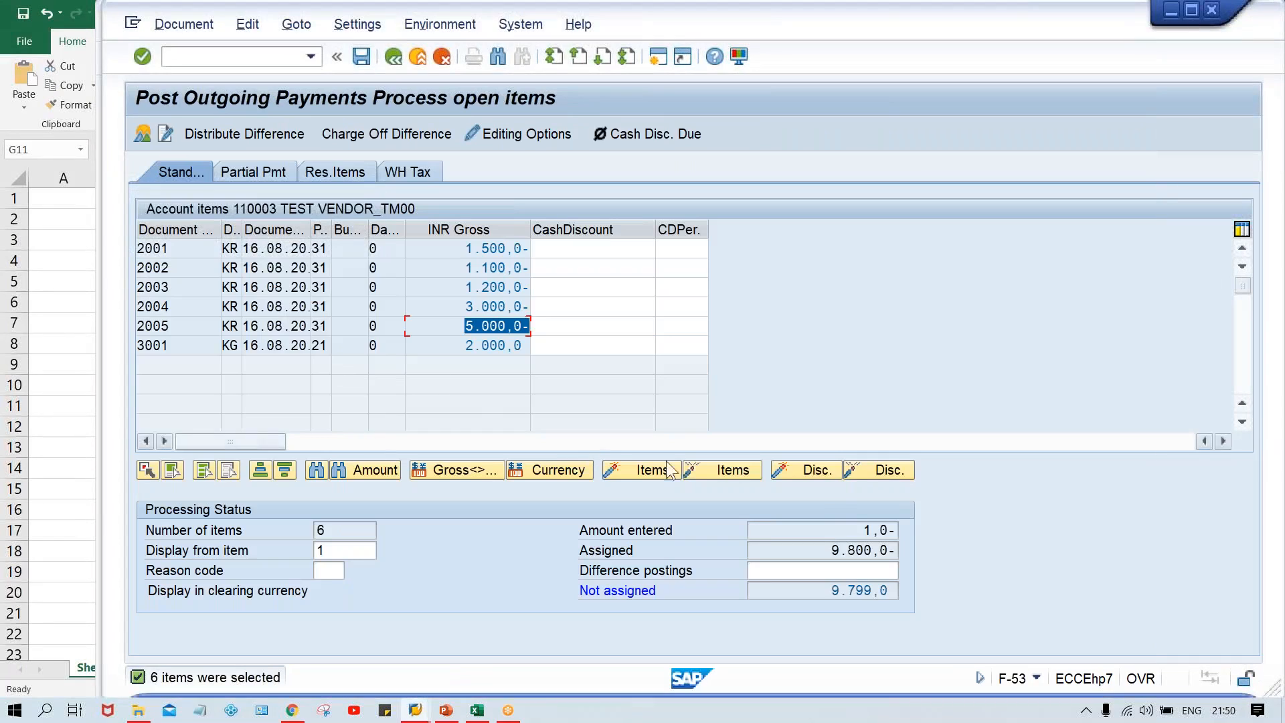
{"action": "left_click", "coordinate": [854, 528]}
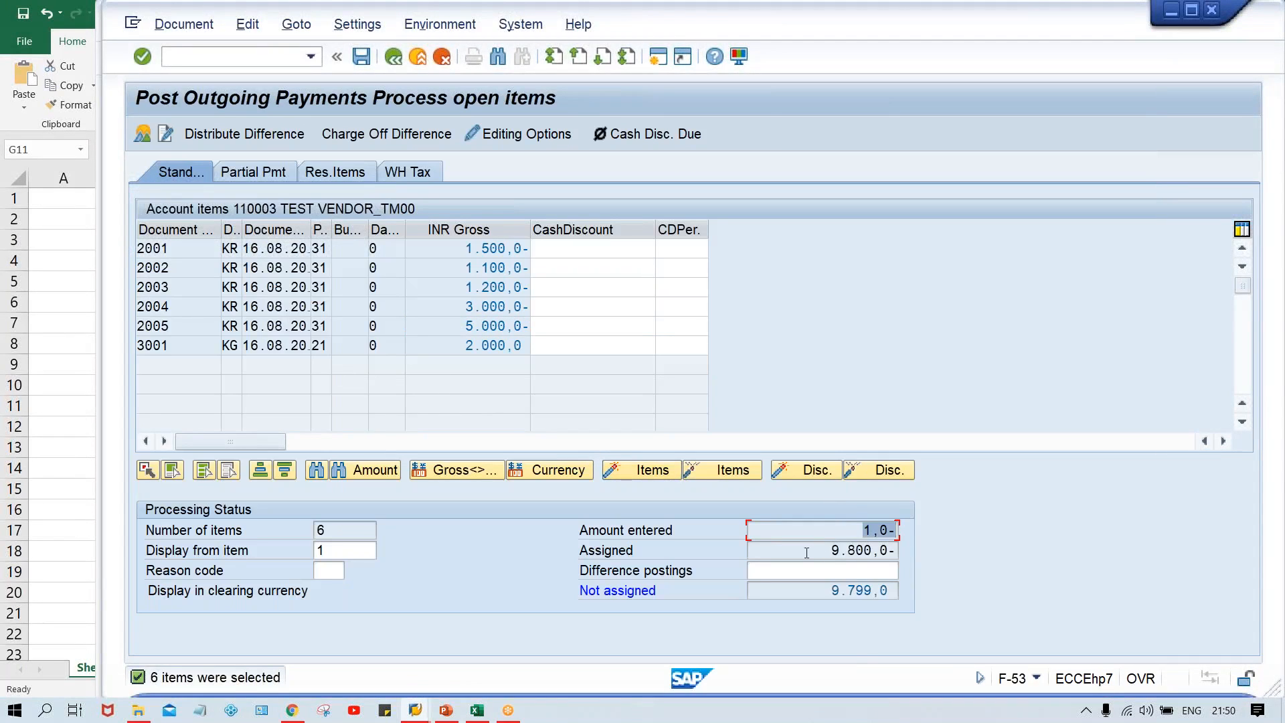
{"action": "left_click_drag", "start_coordinate": [806, 552], "coordinate": [902, 553]}
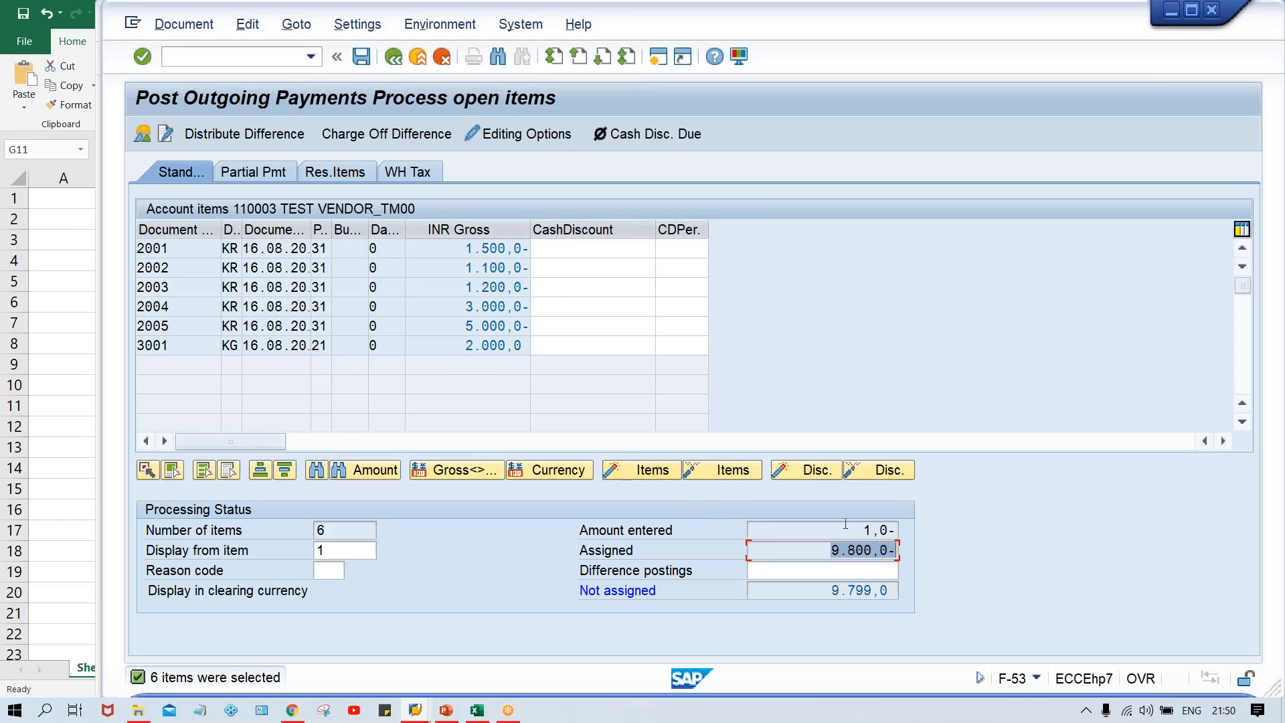
{"action": "left_click_drag", "start_coordinate": [864, 528], "coordinate": [945, 548]}
{"action": "left_click", "coordinate": [867, 549]}
Select all of the vendor's open items and deactivate them for the outgoing payment.
{"action": "left_click", "coordinate": [183, 287]}
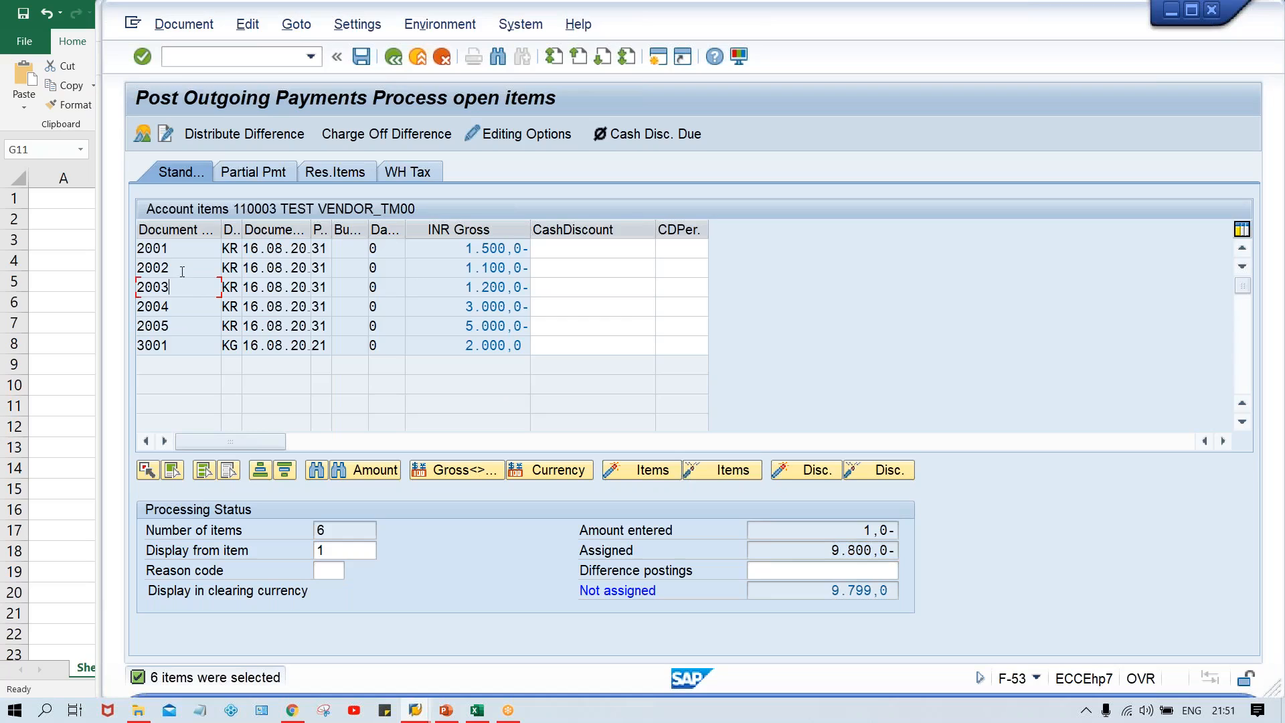
{"action": "left_click", "coordinate": [180, 288]}
{"action": "left_click", "coordinate": [202, 472]}
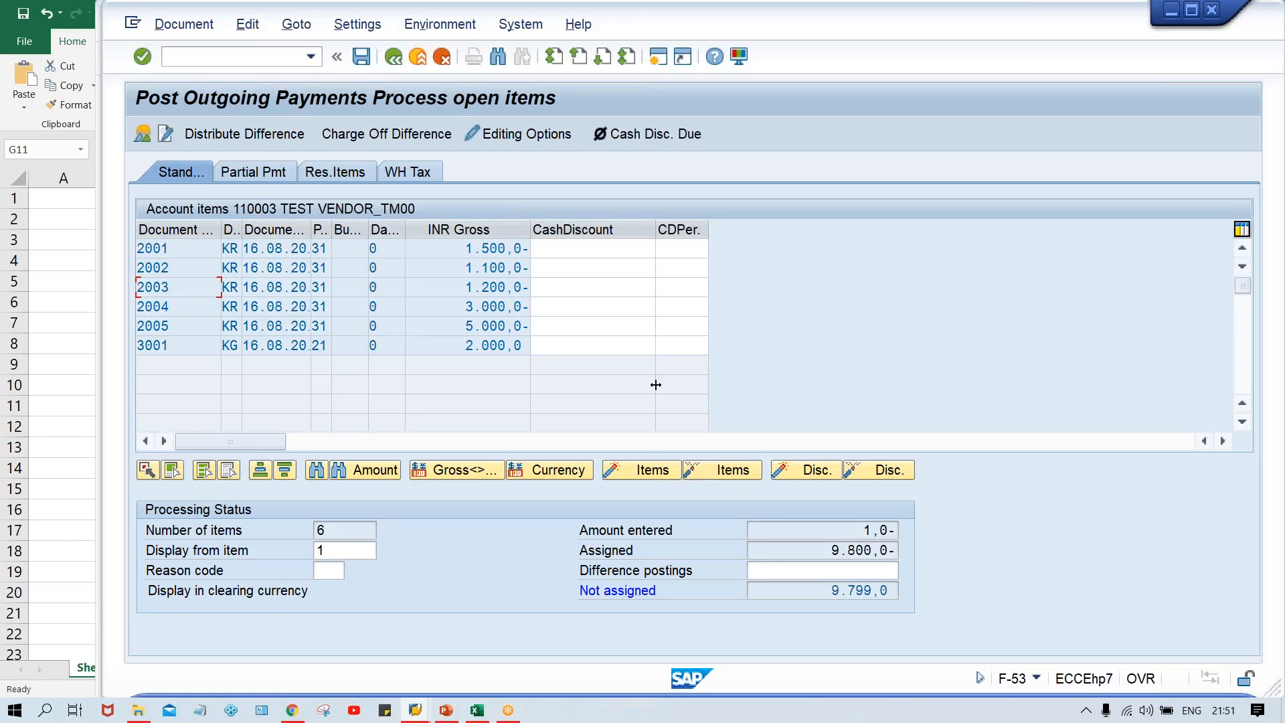
{"action": "left_click", "coordinate": [708, 467]}
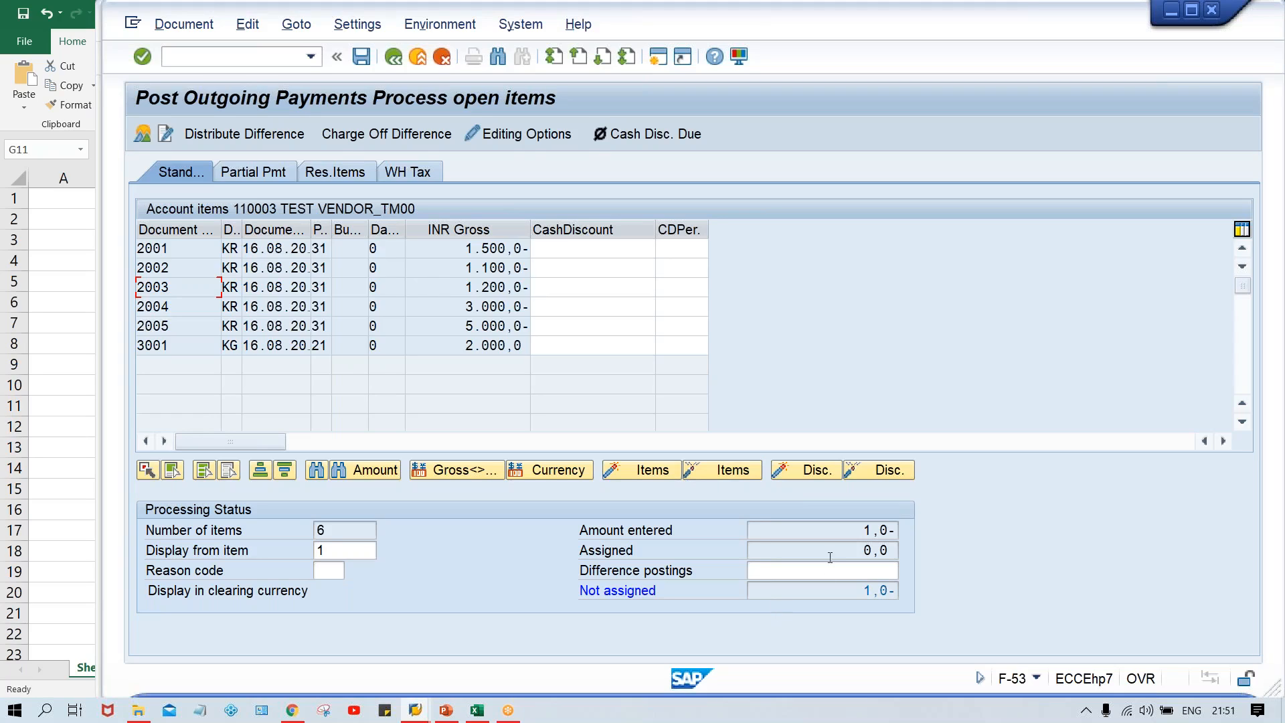
{"action": "left_click_drag", "start_coordinate": [843, 550], "coordinate": [926, 555]}
Activate only invoices 2002 and 2003 for clearing with the outgoing payment.
{"action": "key", "text": "ctrl+2"}
{"action": "double_click", "coordinate": [496, 269]}
{"action": "double_click", "coordinate": [461, 287]}
{"action": "left_click", "coordinate": [863, 526]}
Open the HDFC bank line item from the document overview and set its amount to 2300 INR.
{"action": "left_click", "coordinate": [142, 131]}
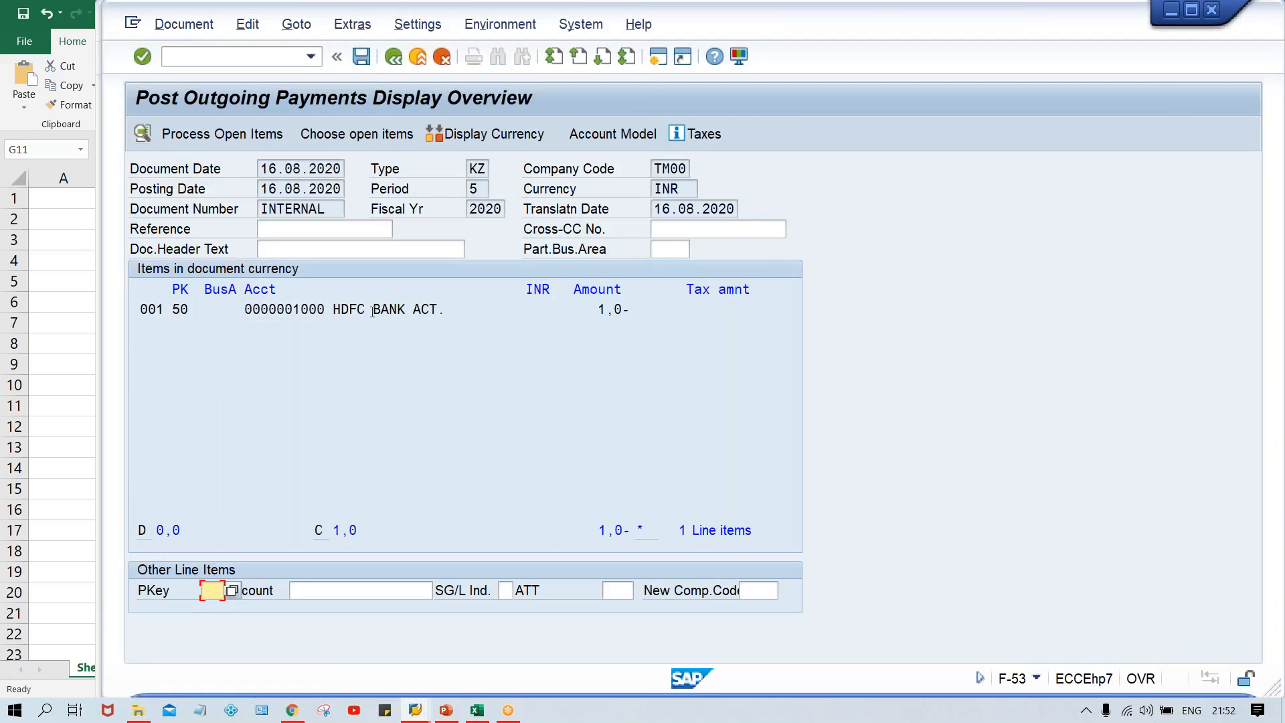
{"action": "double_click", "coordinate": [372, 312]}
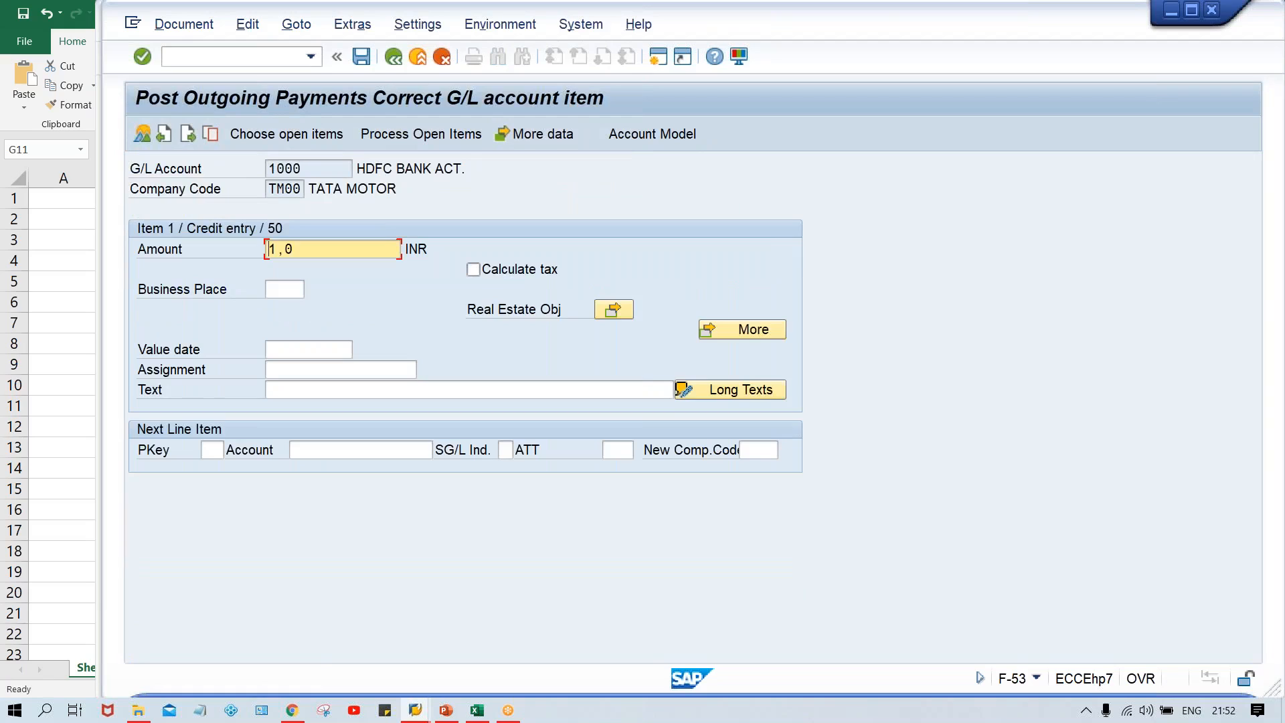
{"action": "key", "text": "BackSpace"}
{"action": "key", "text": "BackSpace"}
{"action": "key", "text": "BackSpace"}
{"action": "type", "text": "2300"}
{"action": "key", "text": "Return"}
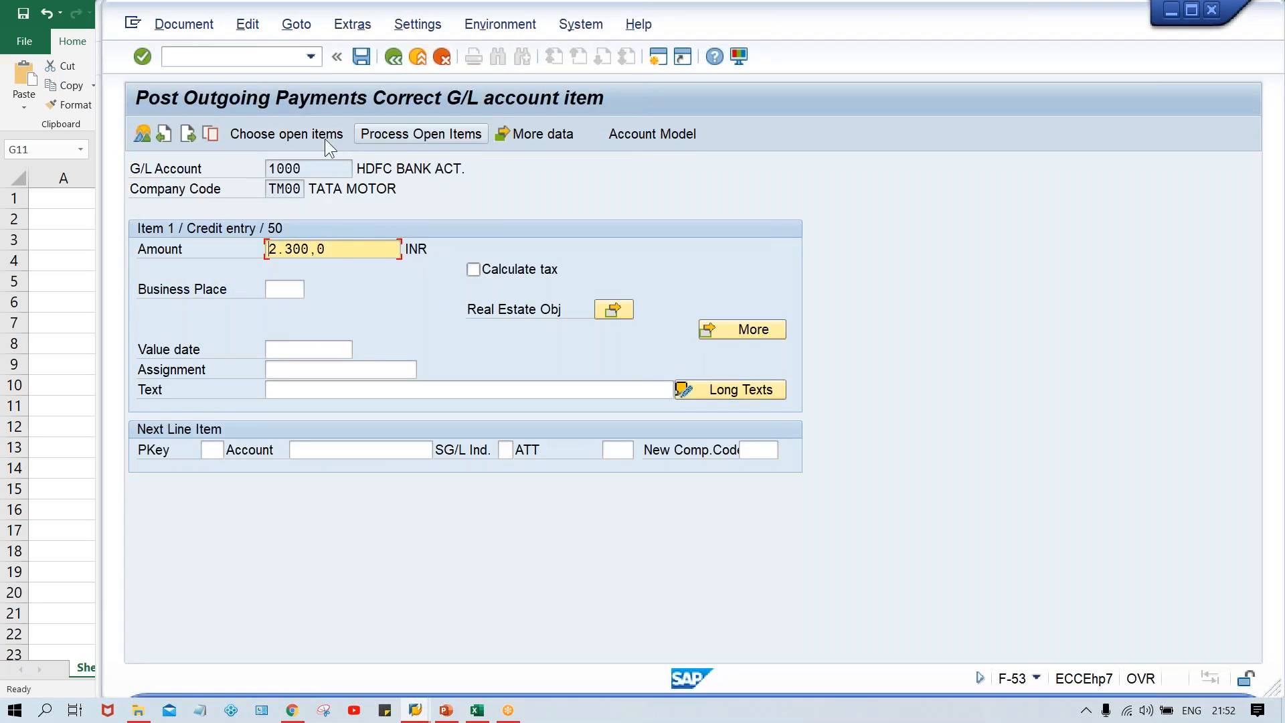
Return to the vendor's open items and compare the entered and assigned amounts against invoices 2002 and 2003.
{"action": "left_click", "coordinate": [367, 133]}
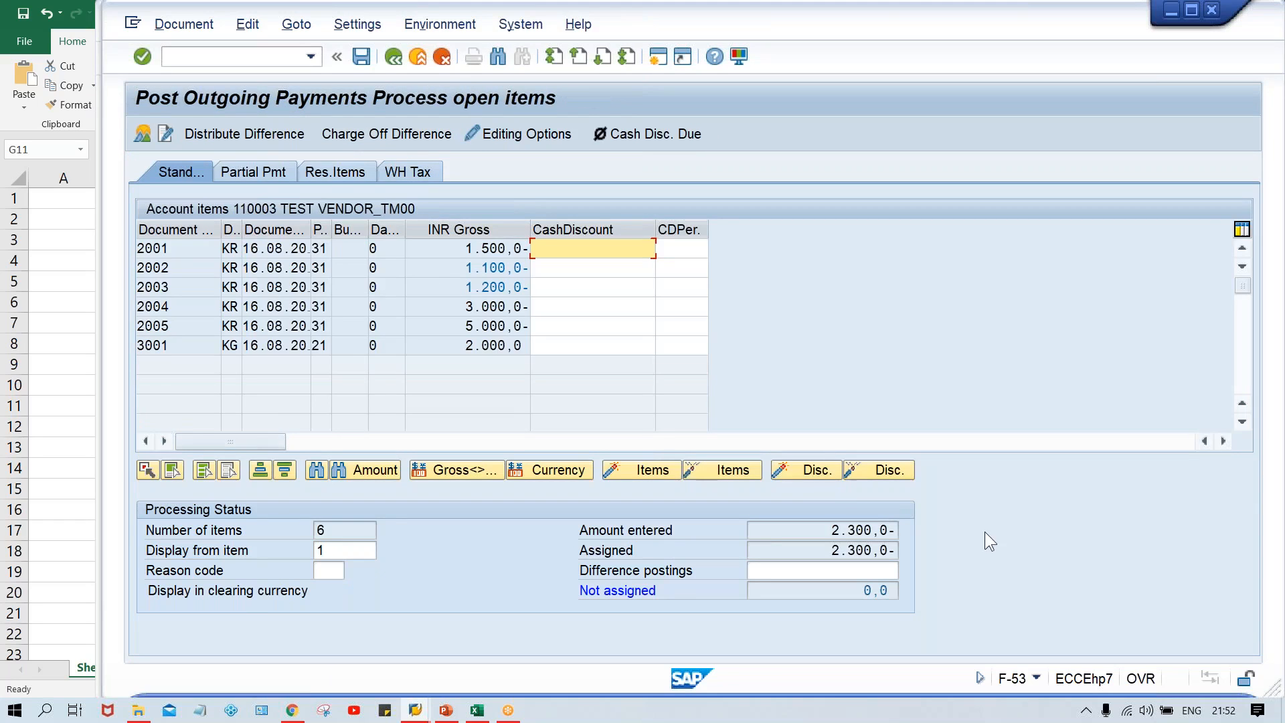
{"action": "left_click", "coordinate": [818, 528]}
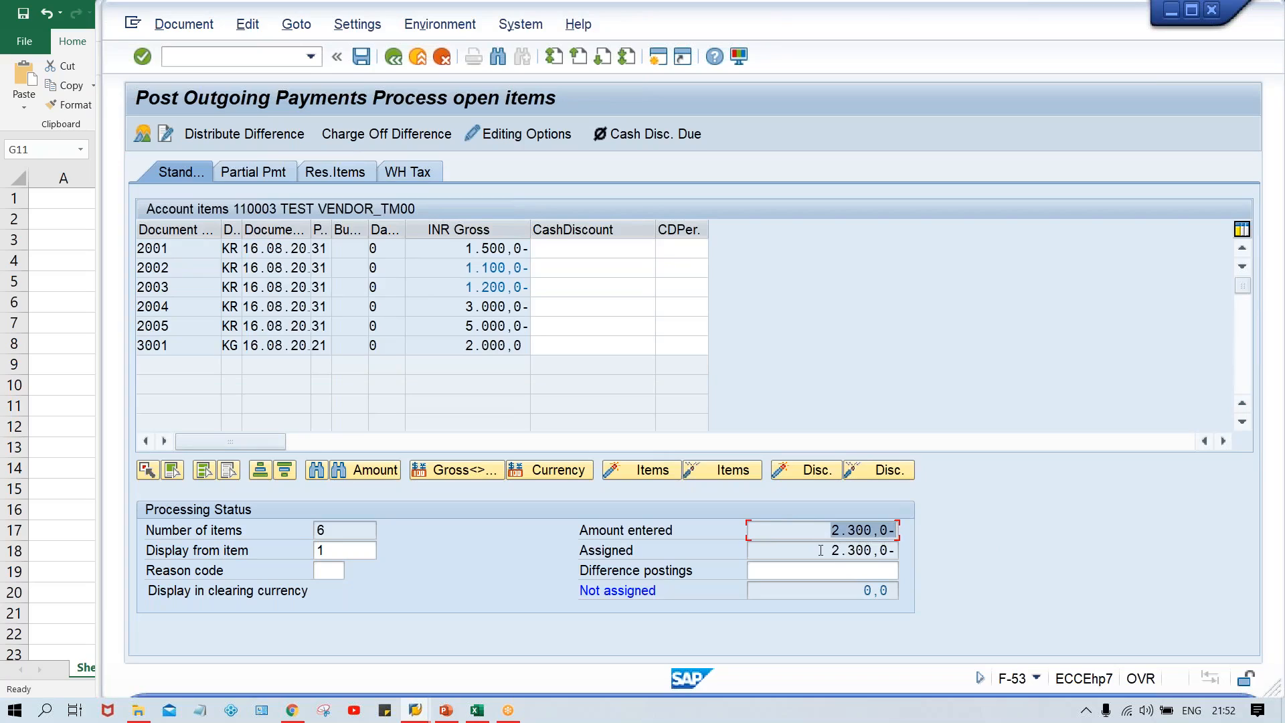
{"action": "left_click", "coordinate": [821, 550]}
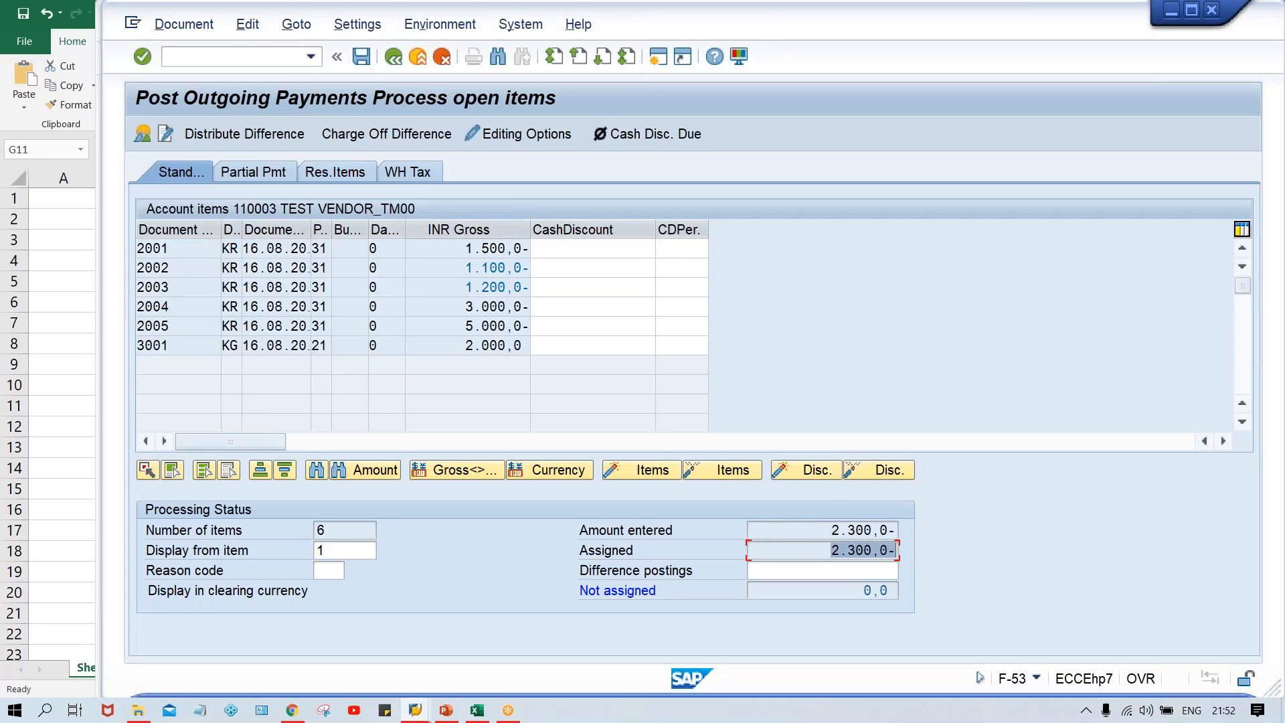
{"action": "left_click", "coordinate": [445, 269]}
{"action": "left_click", "coordinate": [444, 289]}
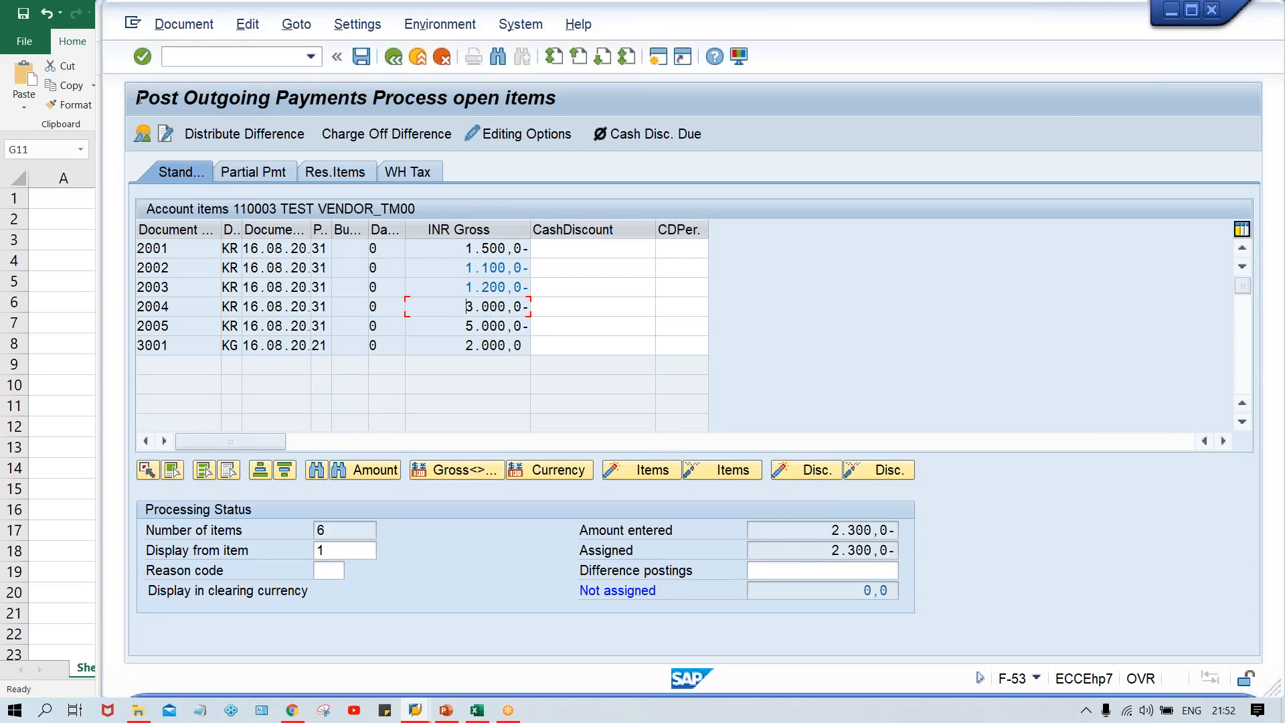
Simulate the outgoing payment that clears invoices 2002 and 2003, and post it.
{"action": "left_click", "coordinate": [183, 24]}
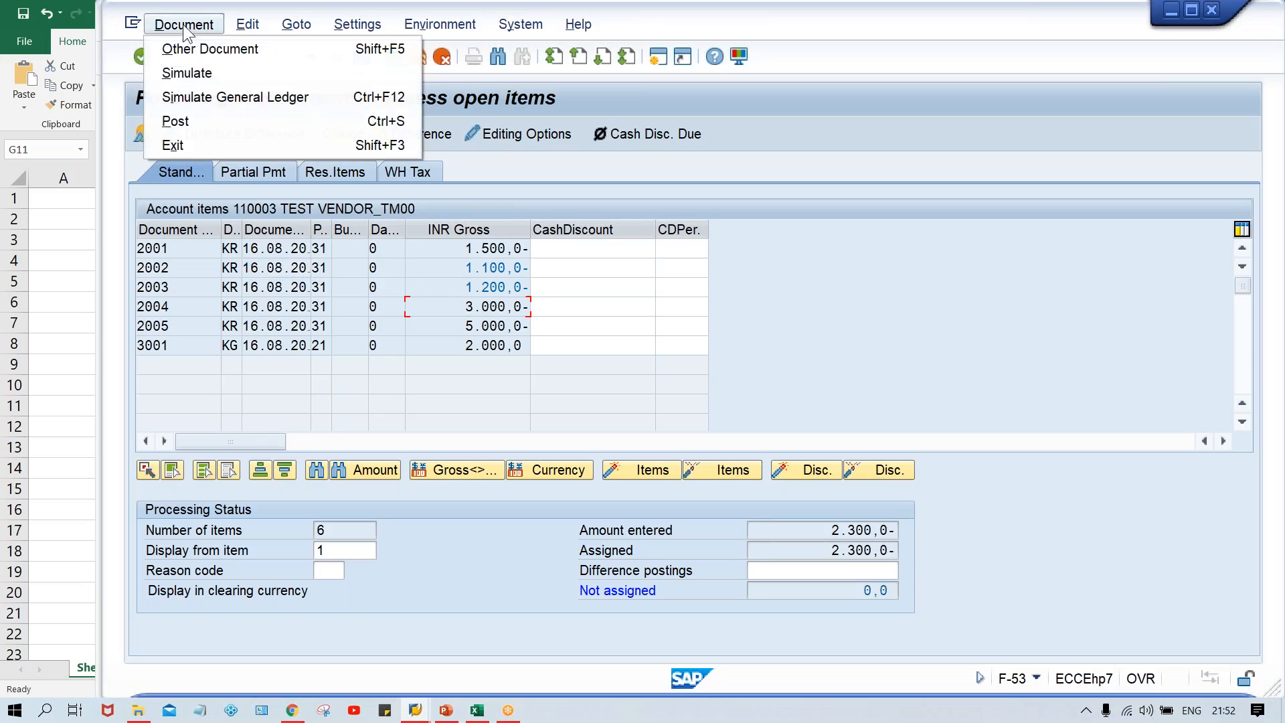
{"action": "left_click", "coordinate": [191, 79]}
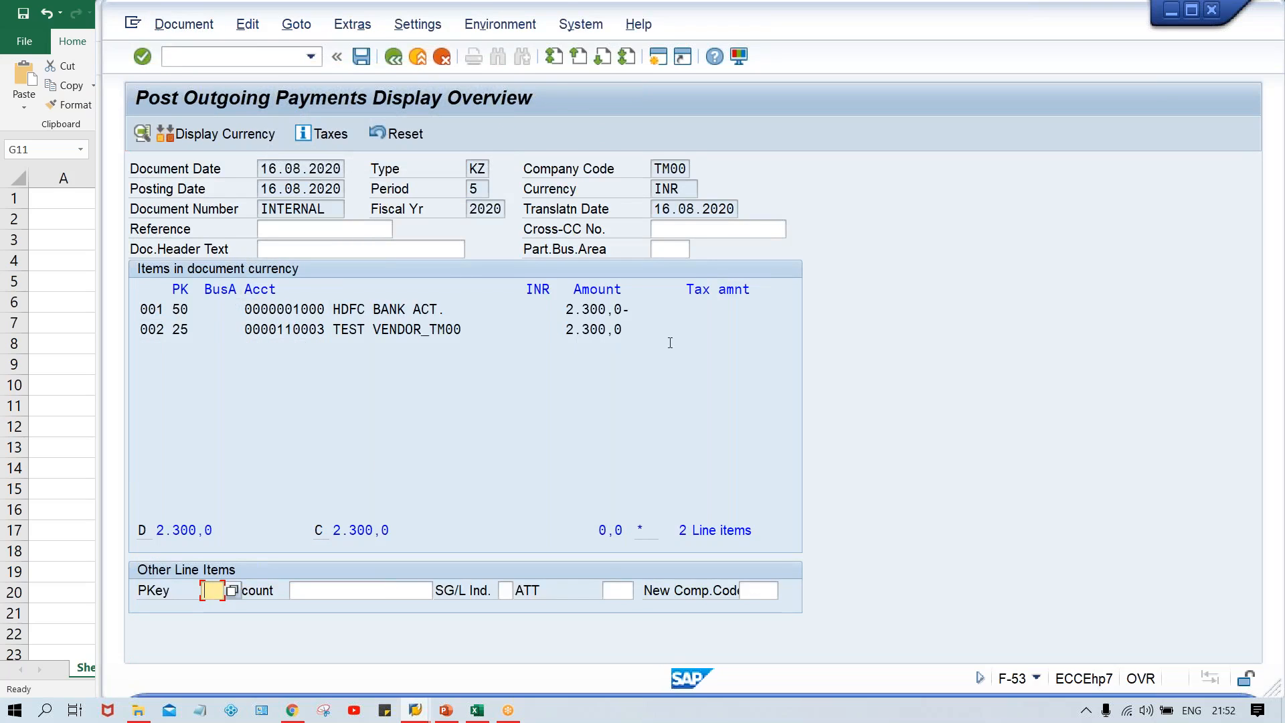
{"action": "left_click", "coordinate": [362, 56]}
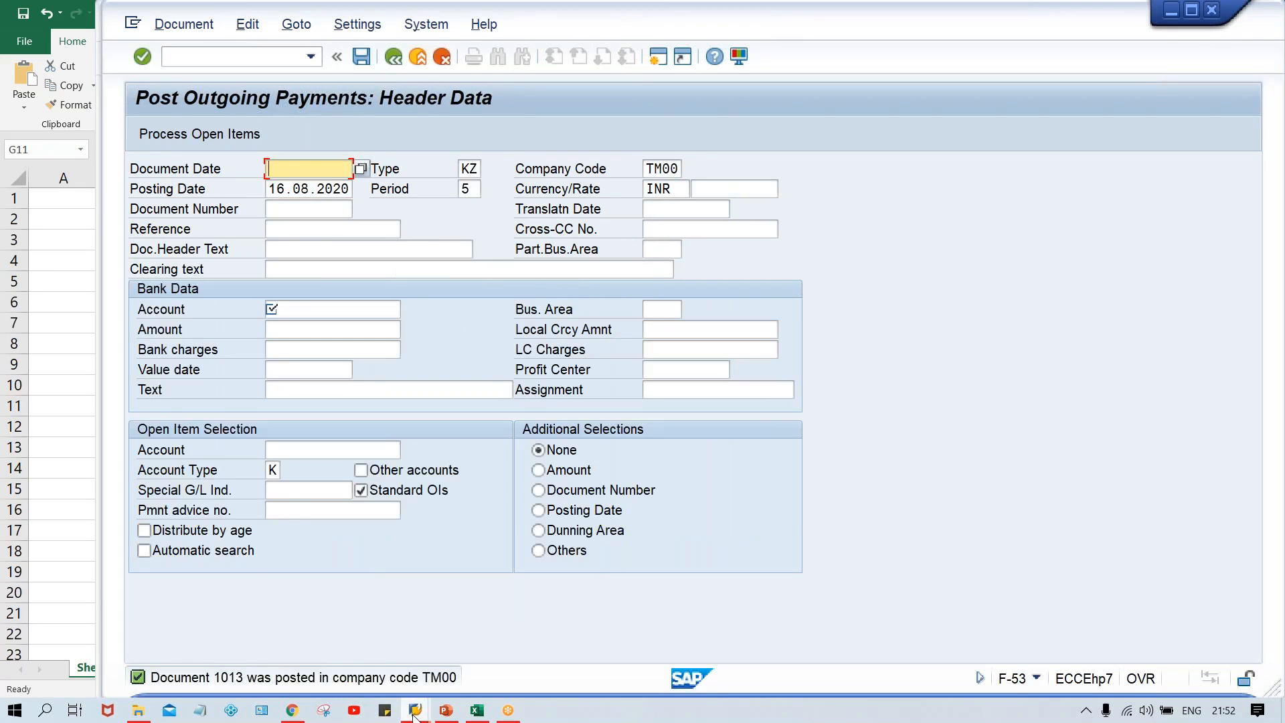
Switch to the vendor line item display session and refresh its list.
{"action": "mouse_move", "coordinate": [415, 713]}
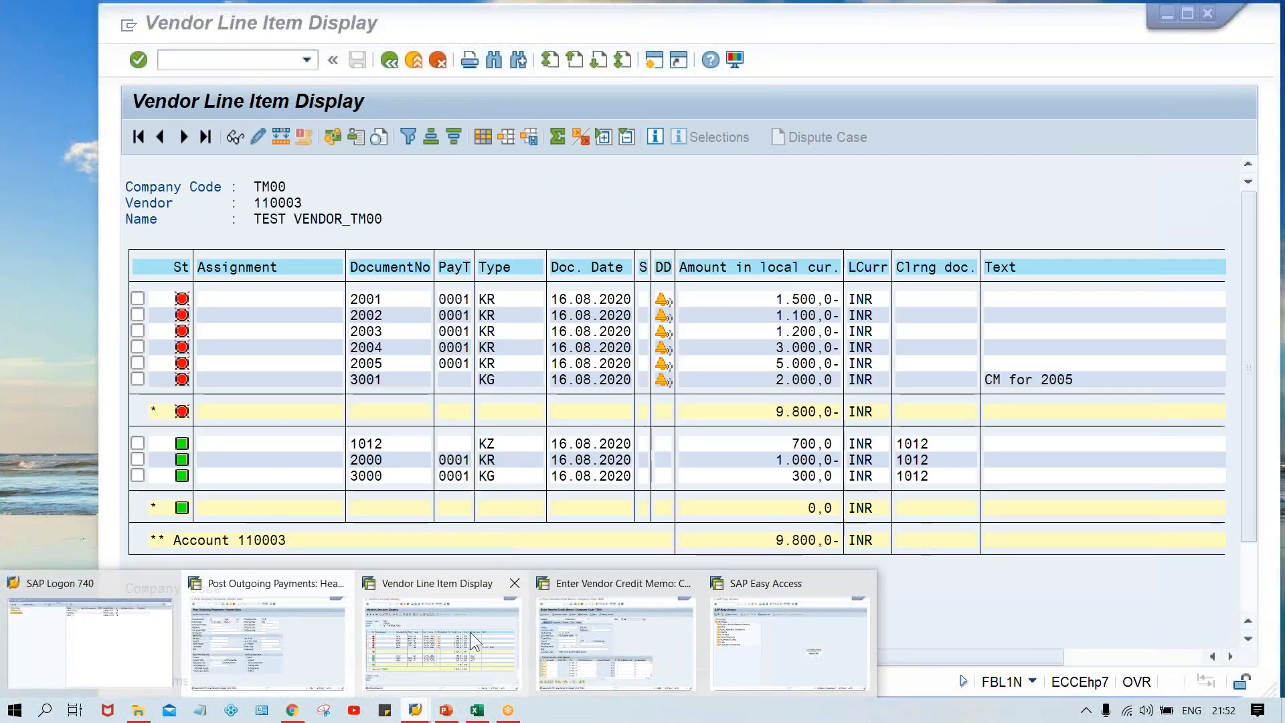
{"action": "left_click", "coordinate": [470, 632]}
{"action": "left_click", "coordinate": [154, 29]}
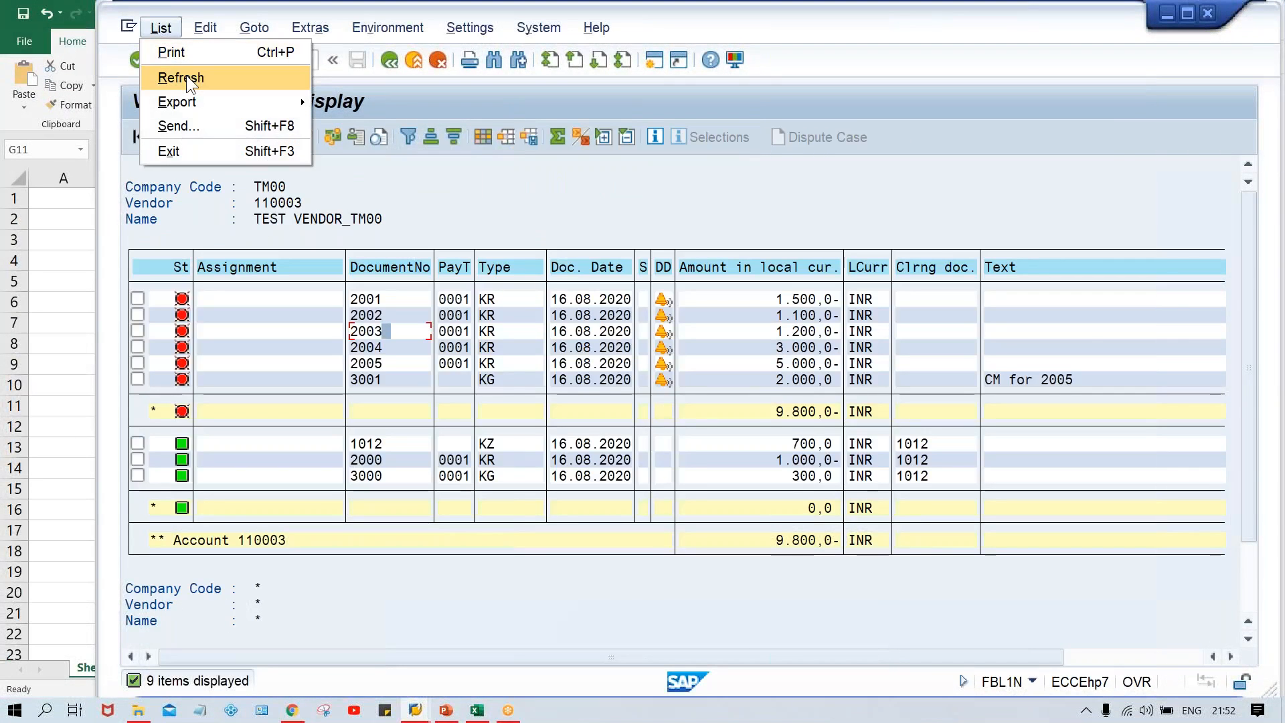
{"action": "left_click", "coordinate": [186, 77]}
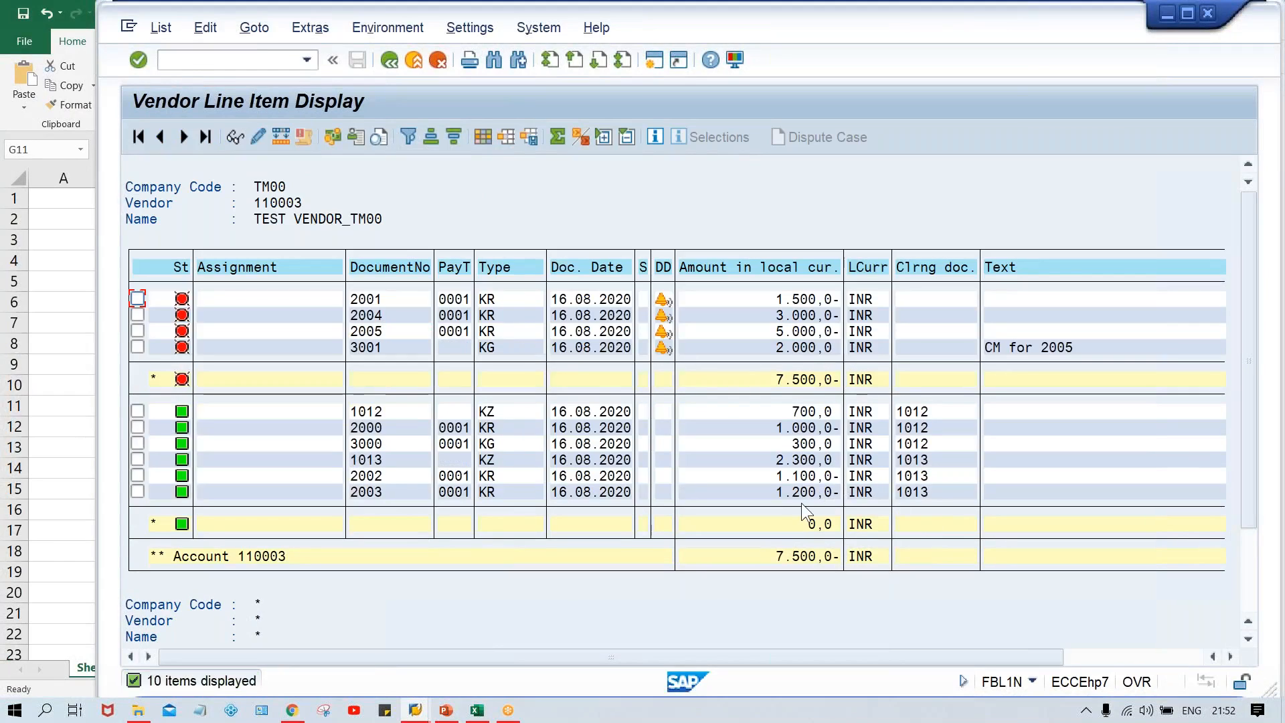
Examine payment 1013 with cleared invoices 2002 and 2003, comparing their document types, amounts and clearing document.
{"action": "left_click", "coordinate": [777, 477]}
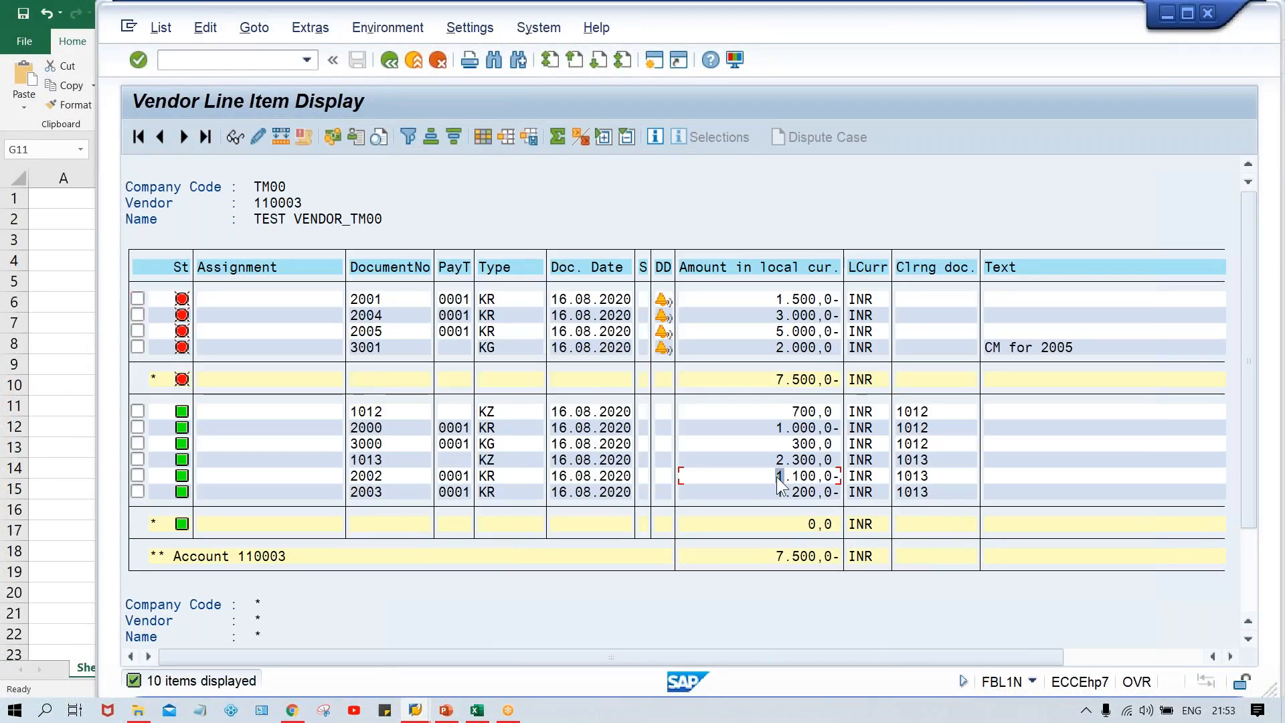
{"action": "left_click", "coordinate": [503, 476]}
{"action": "left_click", "coordinate": [501, 458]}
{"action": "left_click", "coordinate": [771, 460]}
{"action": "left_click", "coordinate": [764, 477]}
{"action": "left_click", "coordinate": [765, 488]}
{"action": "left_click", "coordinate": [944, 461]}
{"action": "left_click", "coordinate": [944, 474]}
{"action": "left_click", "coordinate": [935, 492]}
{"action": "left_click", "coordinate": [769, 498]}
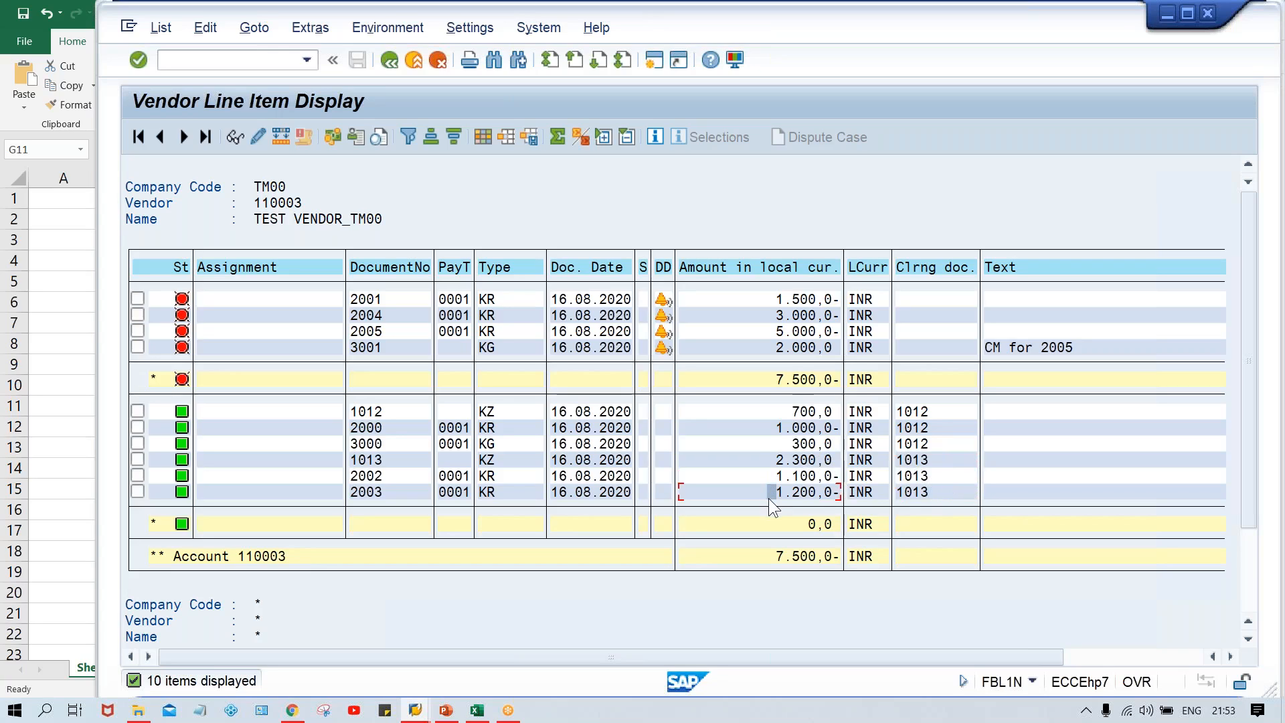
{"action": "left_click", "coordinate": [763, 460]}
{"action": "left_click", "coordinate": [938, 480]}
Compare the amounts of the items cleared by document 1012: the payment, credit memo 3000 and invoice 2000.
{"action": "left_click", "coordinate": [784, 412]}
{"action": "left_click", "coordinate": [771, 443]}
{"action": "left_click", "coordinate": [761, 428]}
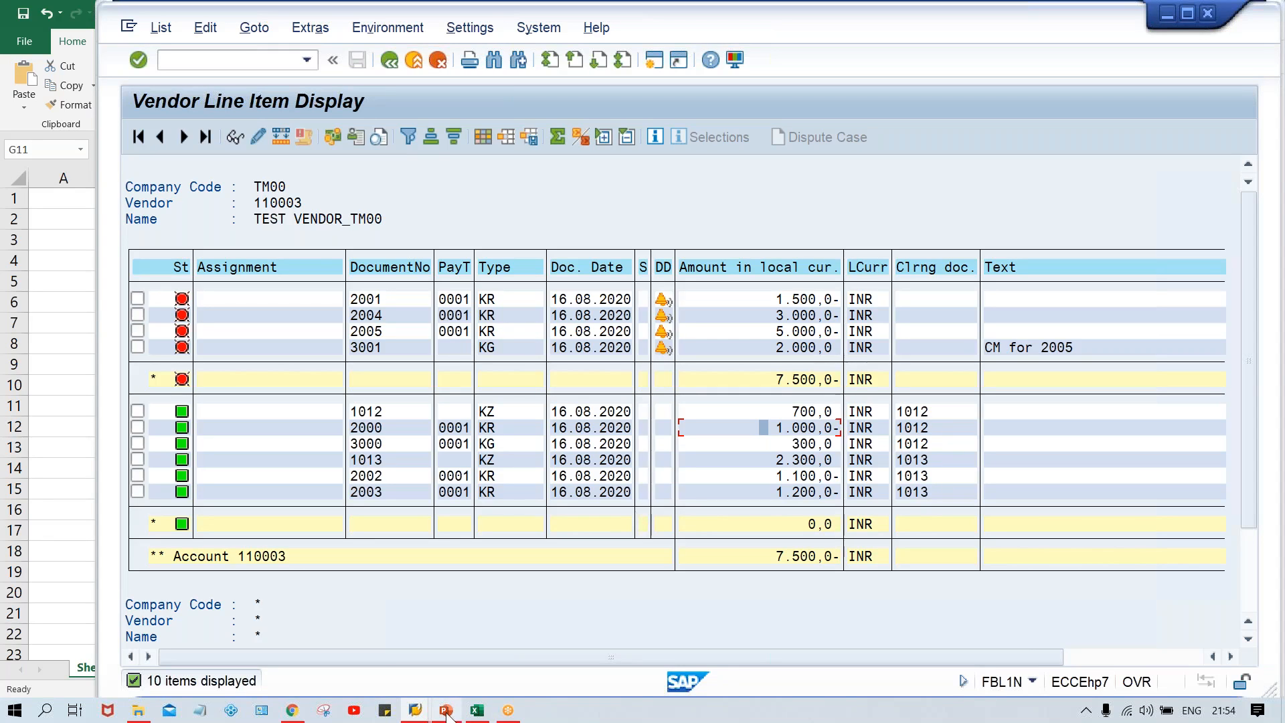
Start a new outgoing payment dated 16.08.2020 from the HDFC bank account with a placeholder amount of 1 INR.
{"action": "mouse_move", "coordinate": [415, 711]}
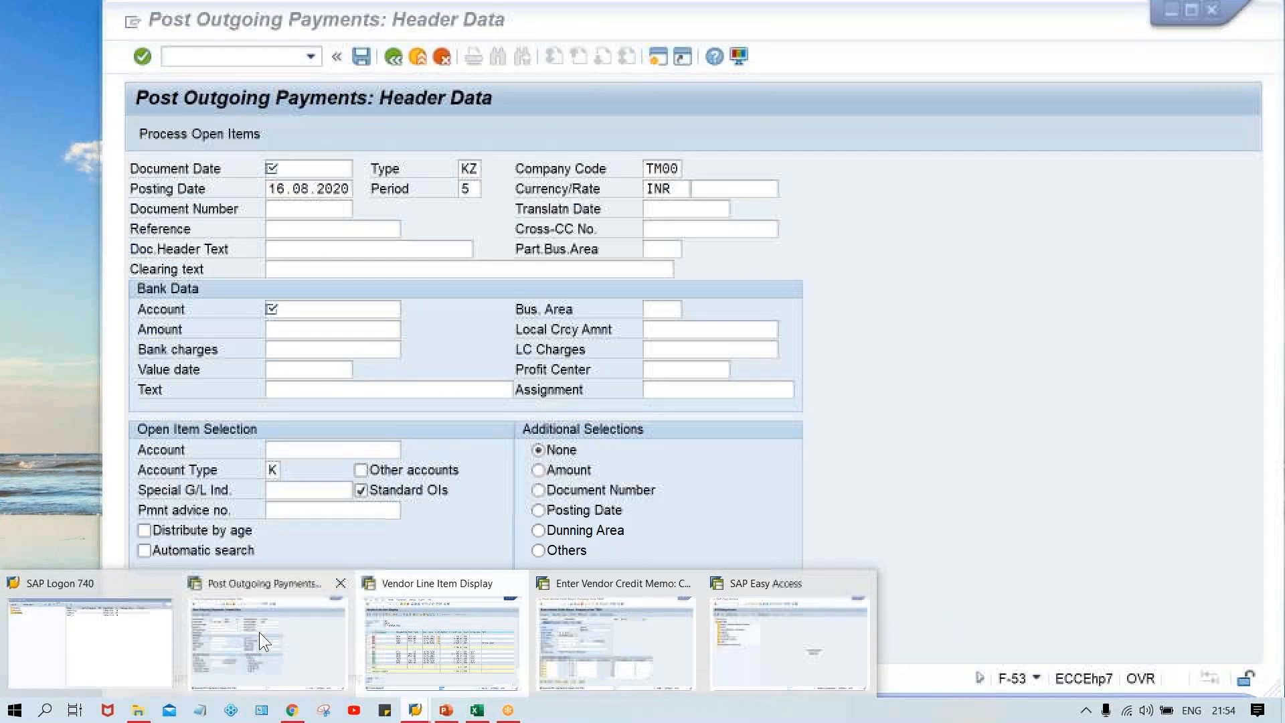
{"action": "left_click", "coordinate": [260, 636]}
{"action": "key", "text": "Down"}
{"action": "key", "text": "Down"}
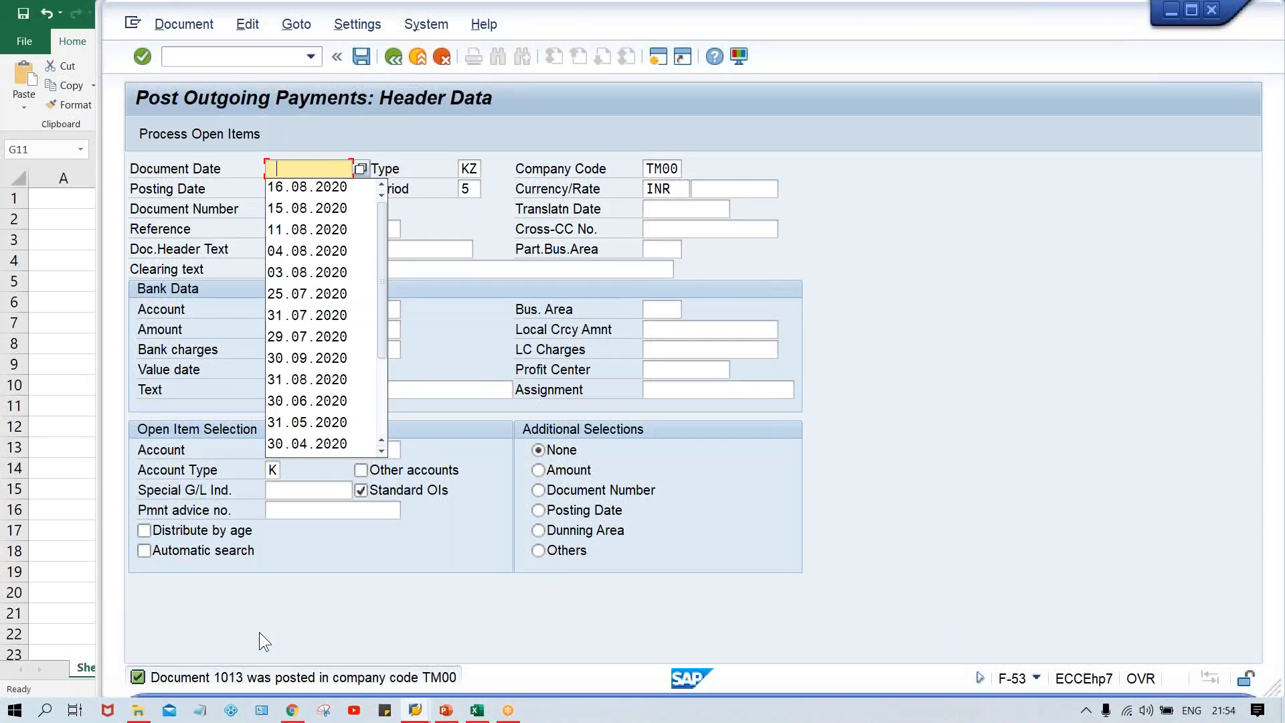
{"action": "key", "text": "Return"}
{"action": "key", "text": "Return"}
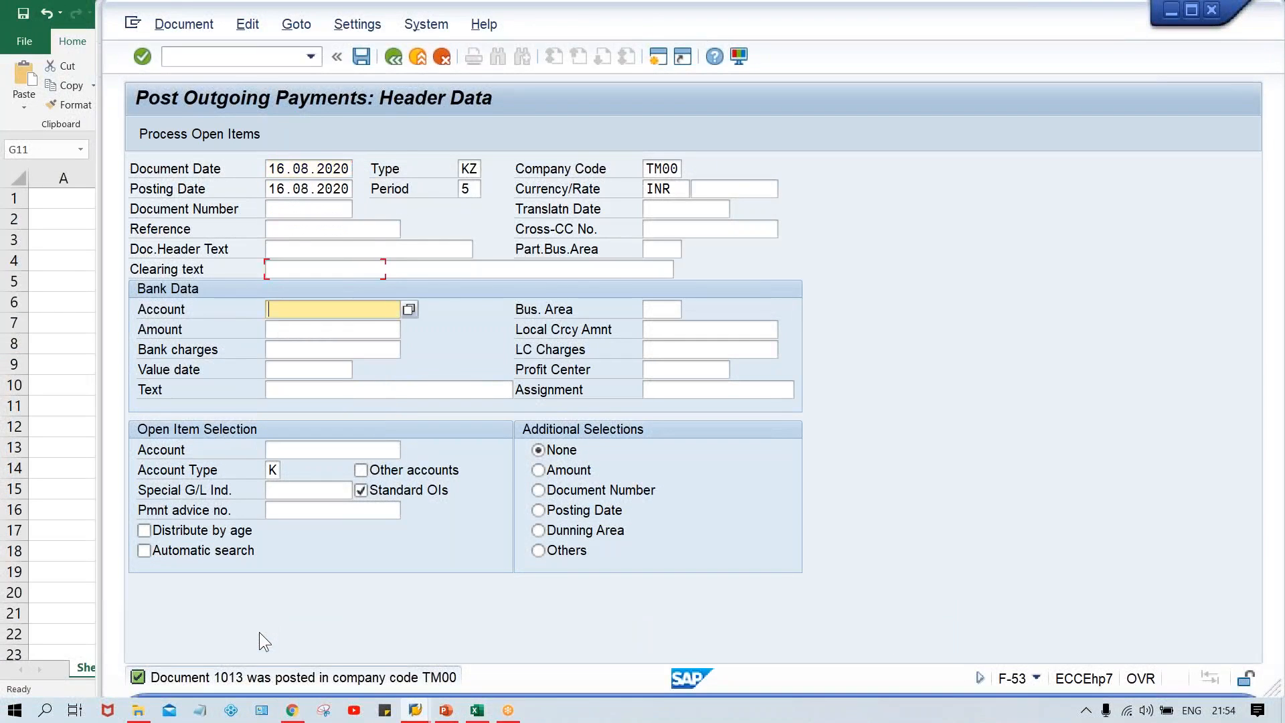
{"action": "key", "text": "Down"}
{"action": "key", "text": "Down"}
{"action": "key", "text": "Return"}
{"action": "key", "text": "Tab"}
{"action": "key", "text": "Tab"}
{"action": "type", "text": "1"}
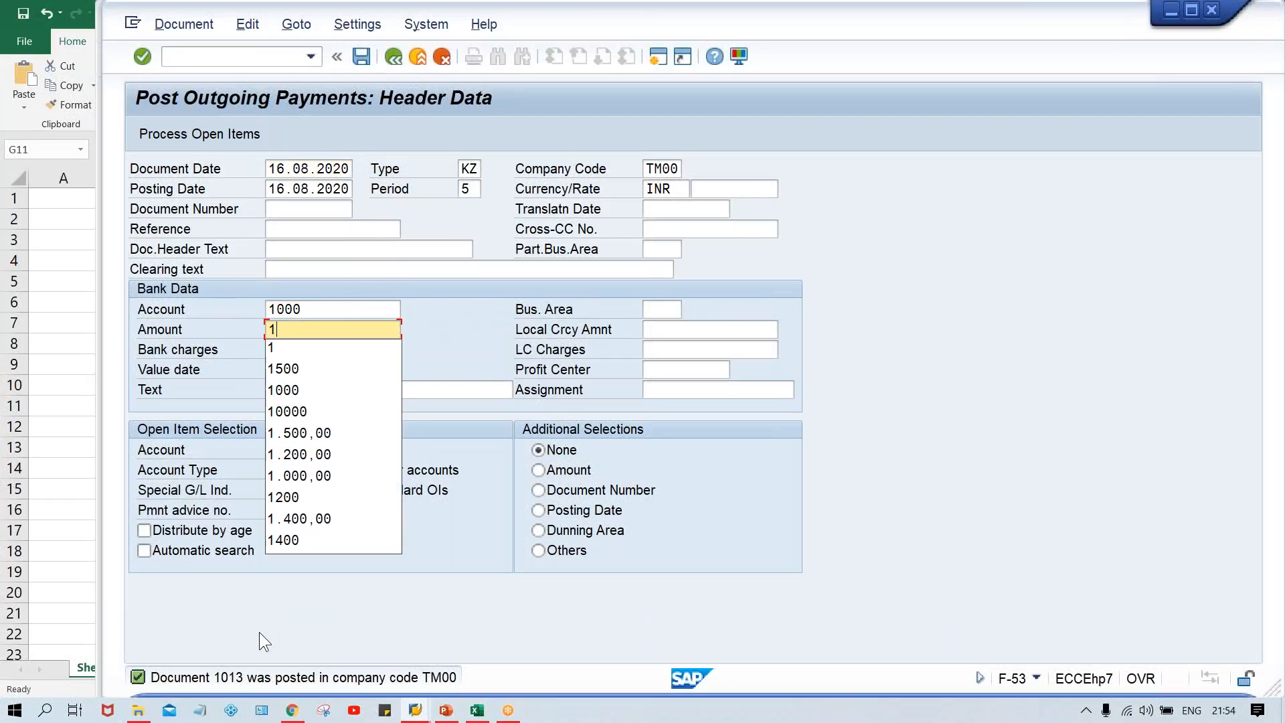
Select the test vendor's account with account type K and display its open items for processing.
{"action": "key", "text": "Tab"}
{"action": "key", "text": "ctrl+Tab"}
{"action": "key", "text": "Tab"}
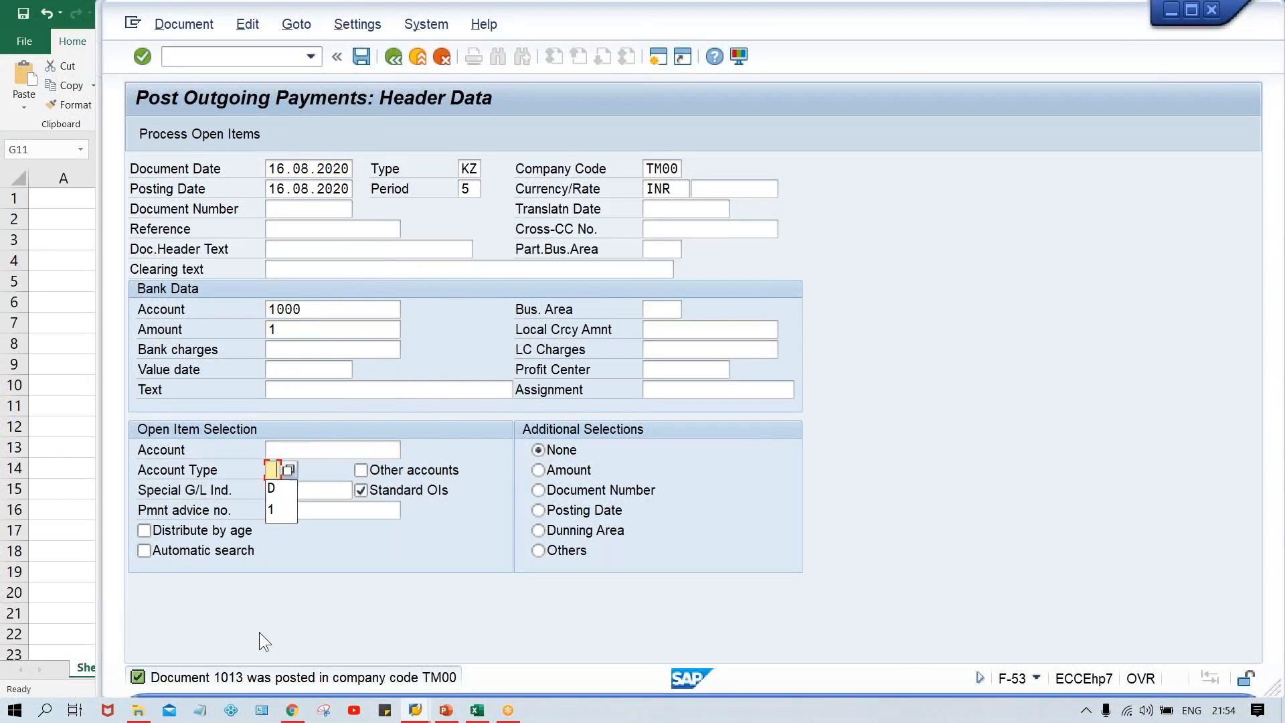
{"action": "type", "text": "k"}
{"action": "key", "text": "shift+Tab"}
{"action": "key", "text": "Down"}
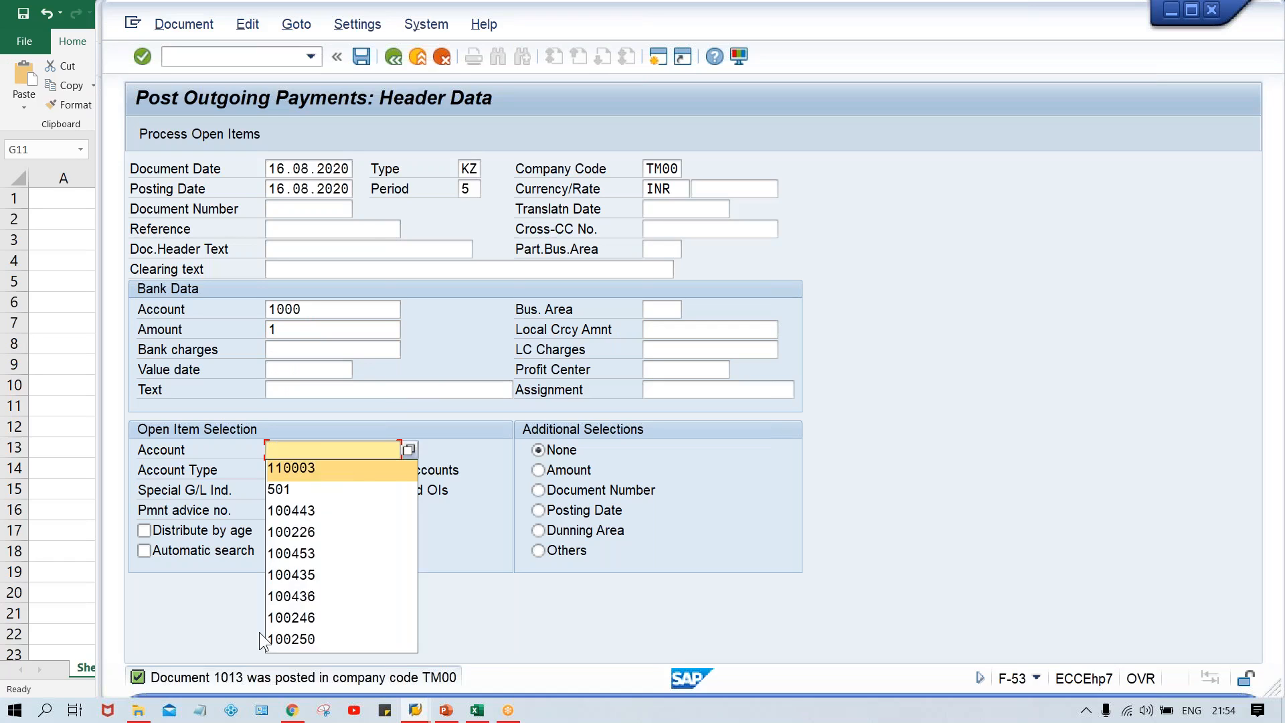
{"action": "key", "text": "Return"}
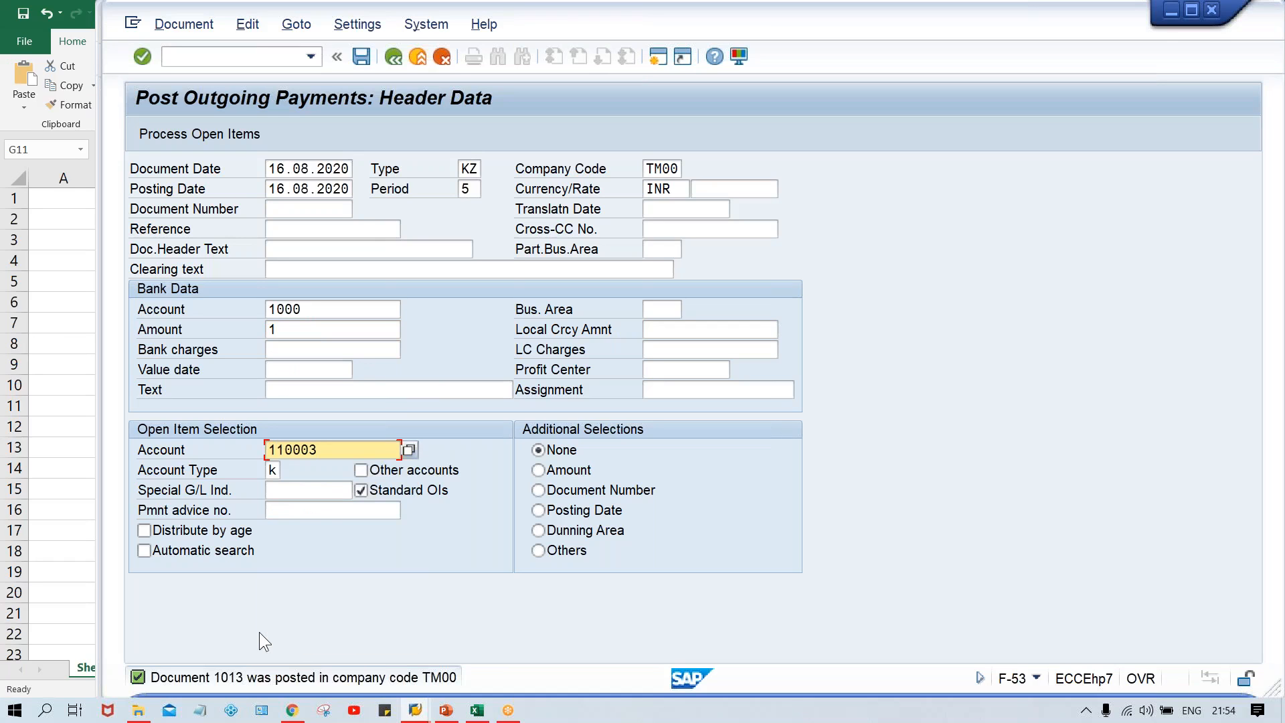
{"action": "key", "text": "Return"}
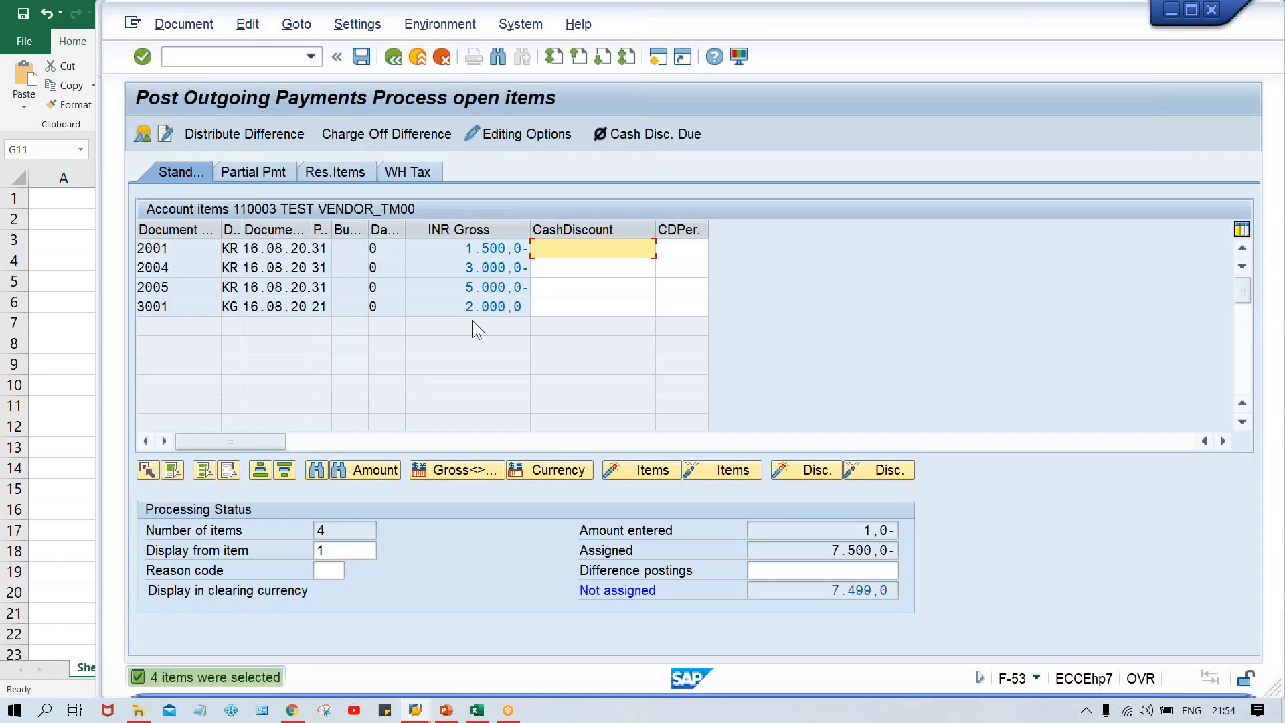
Deactivate all of the vendor's open items for the new outgoing payment.
{"action": "left_click", "coordinate": [458, 288]}
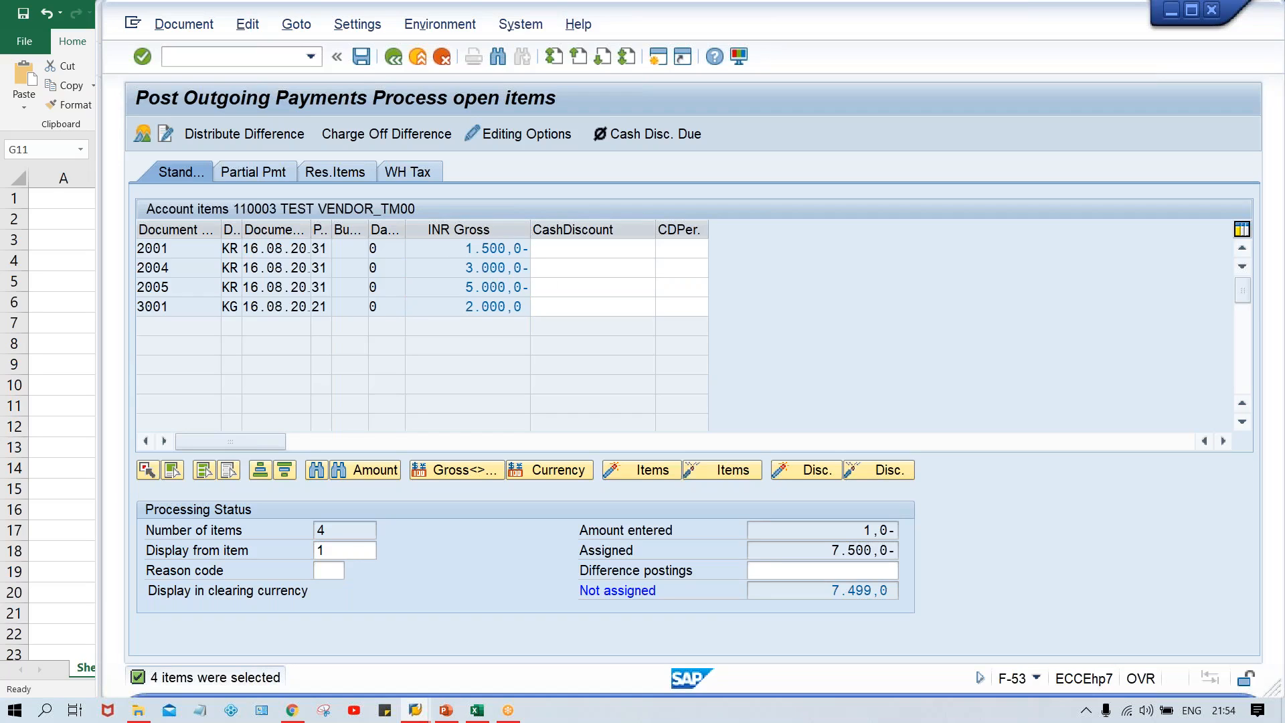
{"action": "double_click", "coordinate": [469, 248]}
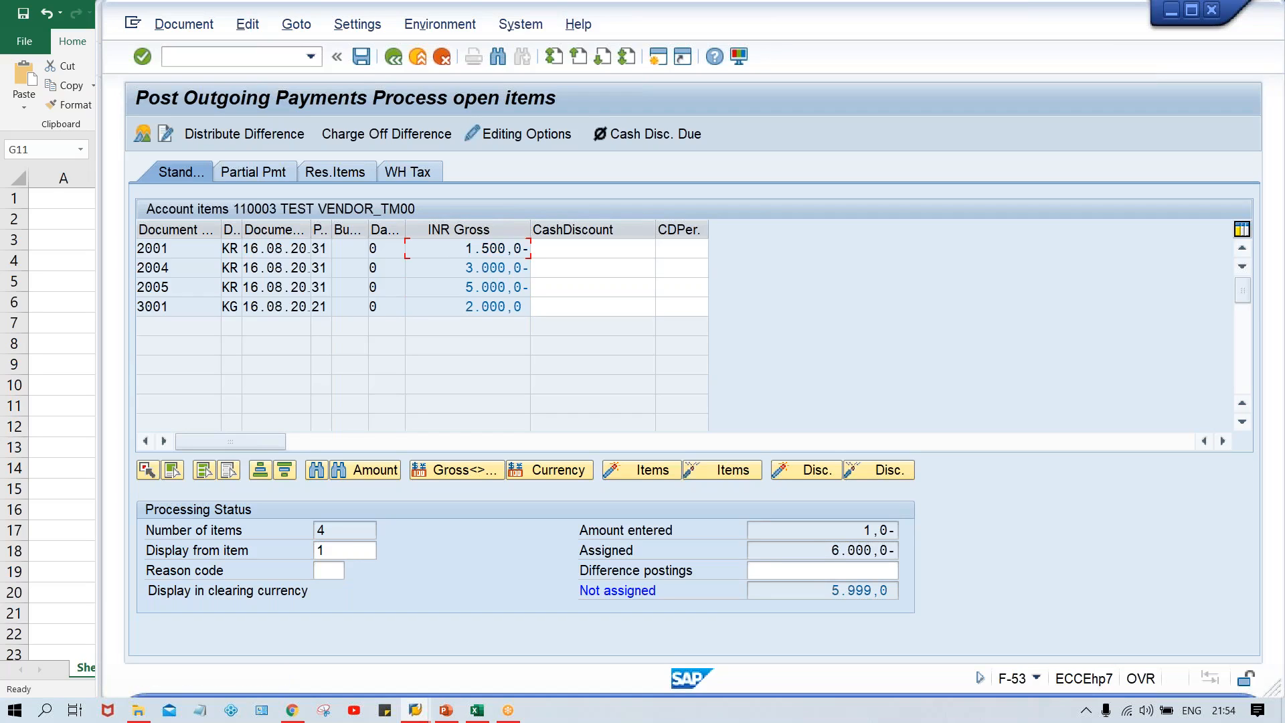
{"action": "double_click", "coordinate": [462, 268]}
{"action": "double_click", "coordinate": [472, 248]}
{"action": "double_click", "coordinate": [472, 248]}
{"action": "left_click", "coordinate": [203, 472]}
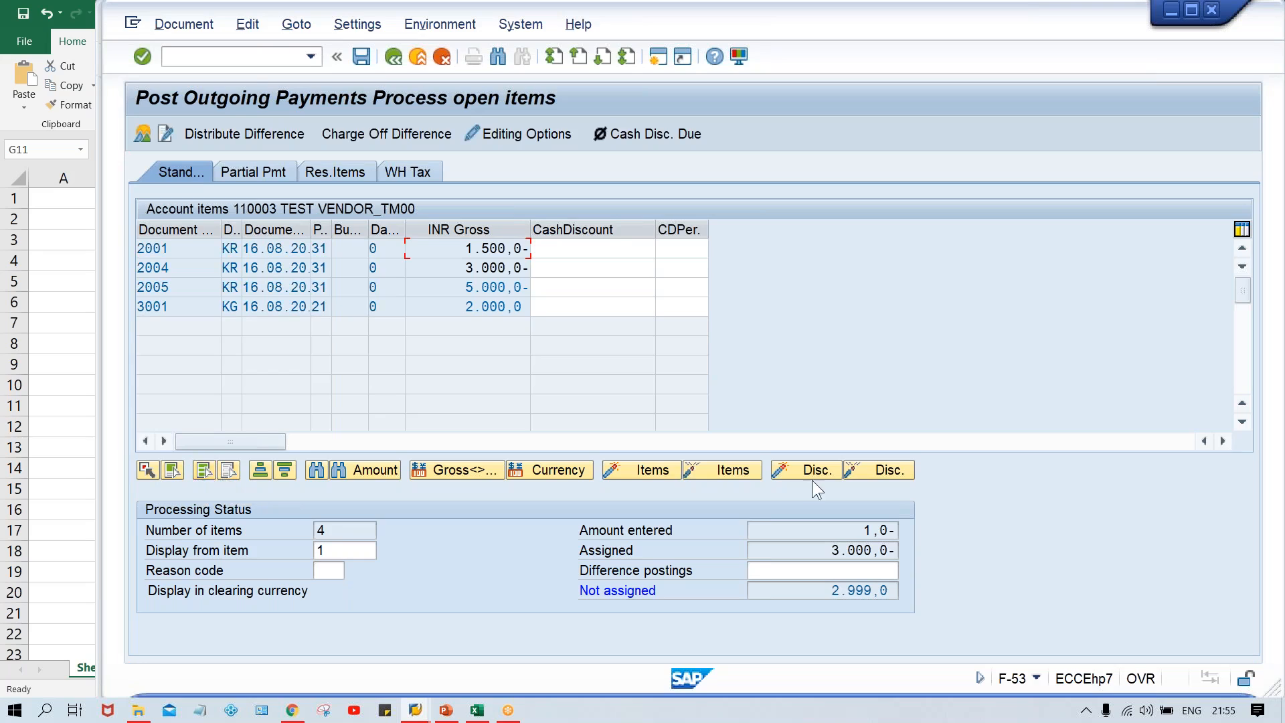
{"action": "left_click", "coordinate": [716, 464]}
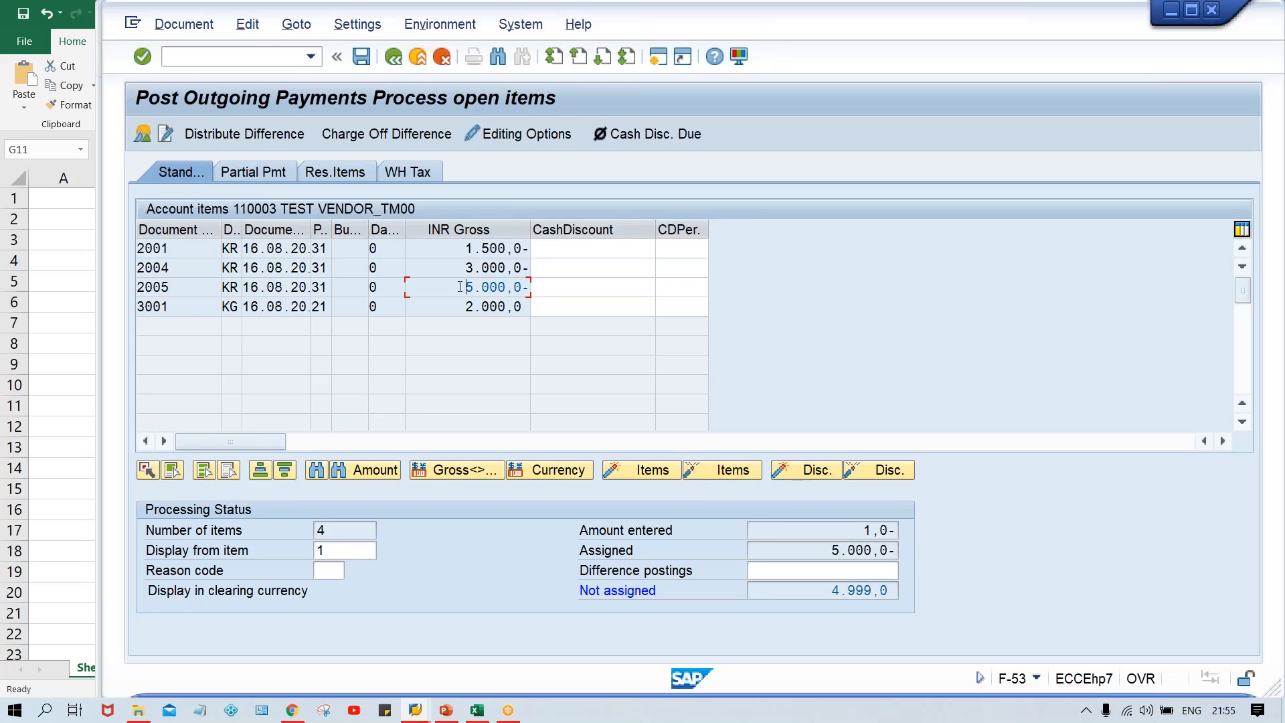
Activate only invoice 2005 and credit memo 3001 for clearing, and check the assigned amount.
{"action": "double_click", "coordinate": [492, 306]}
{"action": "double_click", "coordinate": [823, 550]}
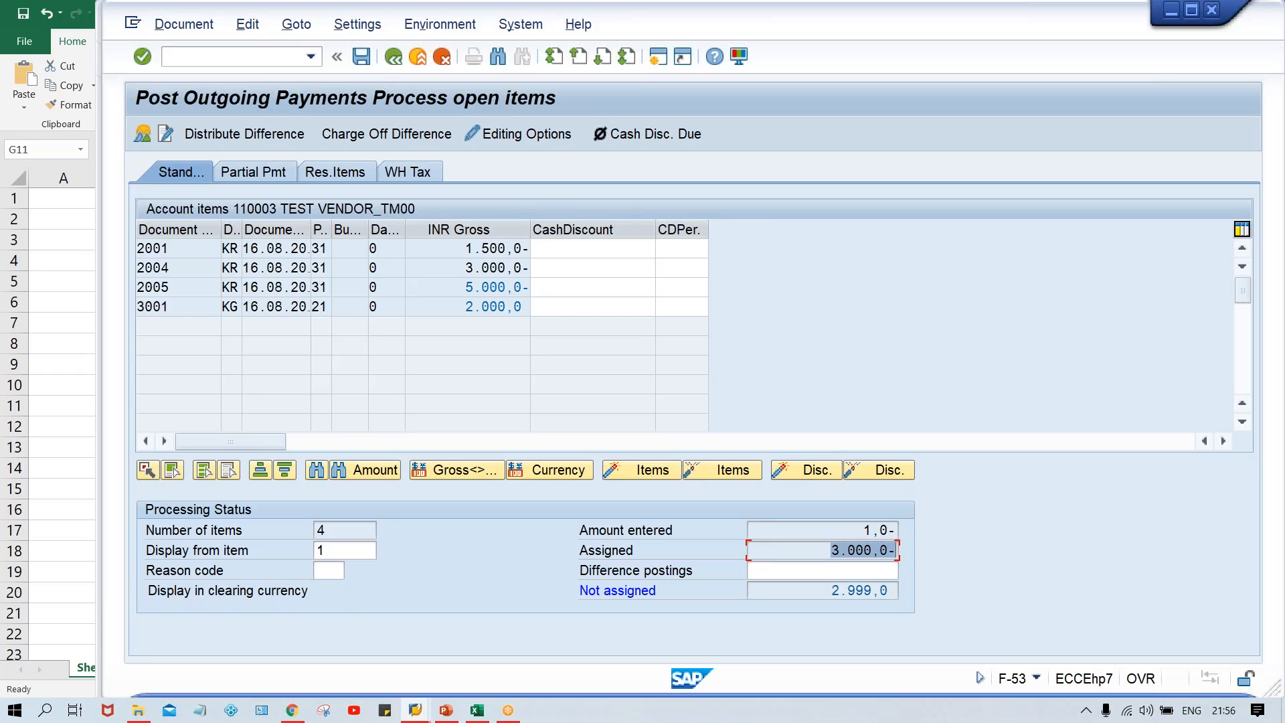
{"action": "left_click", "coordinate": [461, 305]}
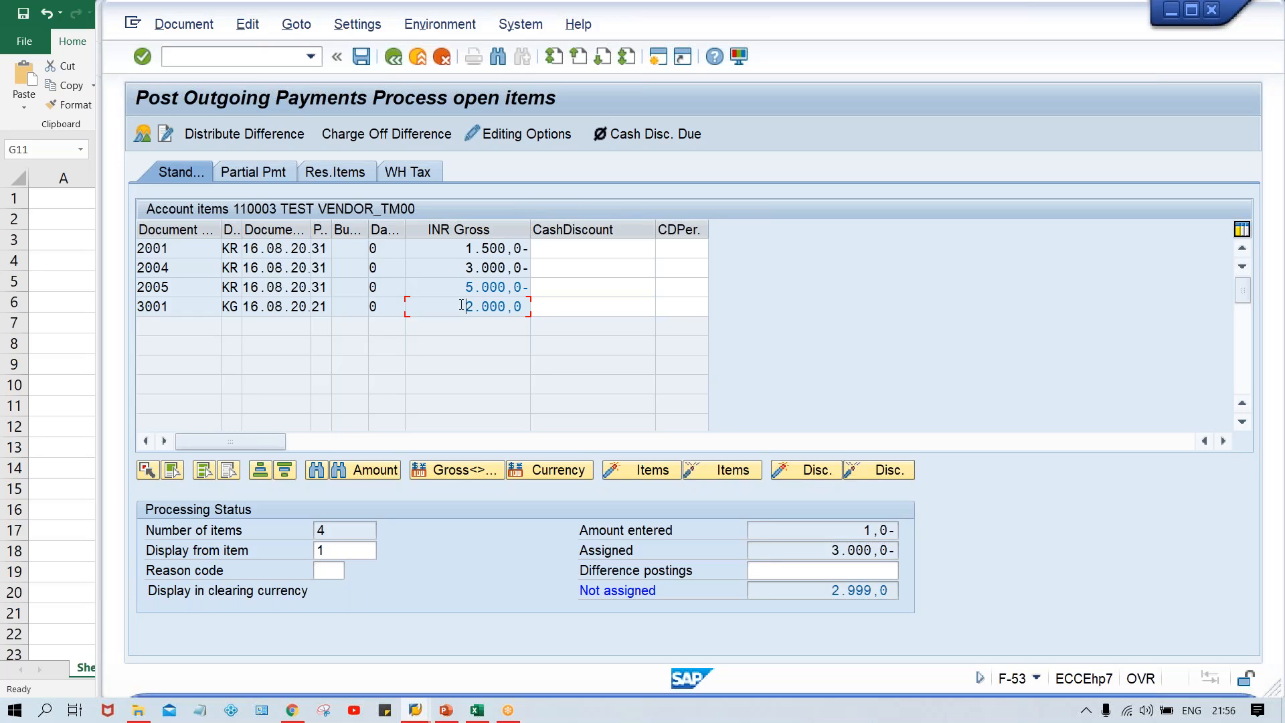
{"action": "left_click", "coordinate": [461, 289]}
{"action": "left_click", "coordinate": [804, 544]}
Open the HDFC bank line item from the document overview and set its amount to 3000 INR.
{"action": "left_click", "coordinate": [142, 134]}
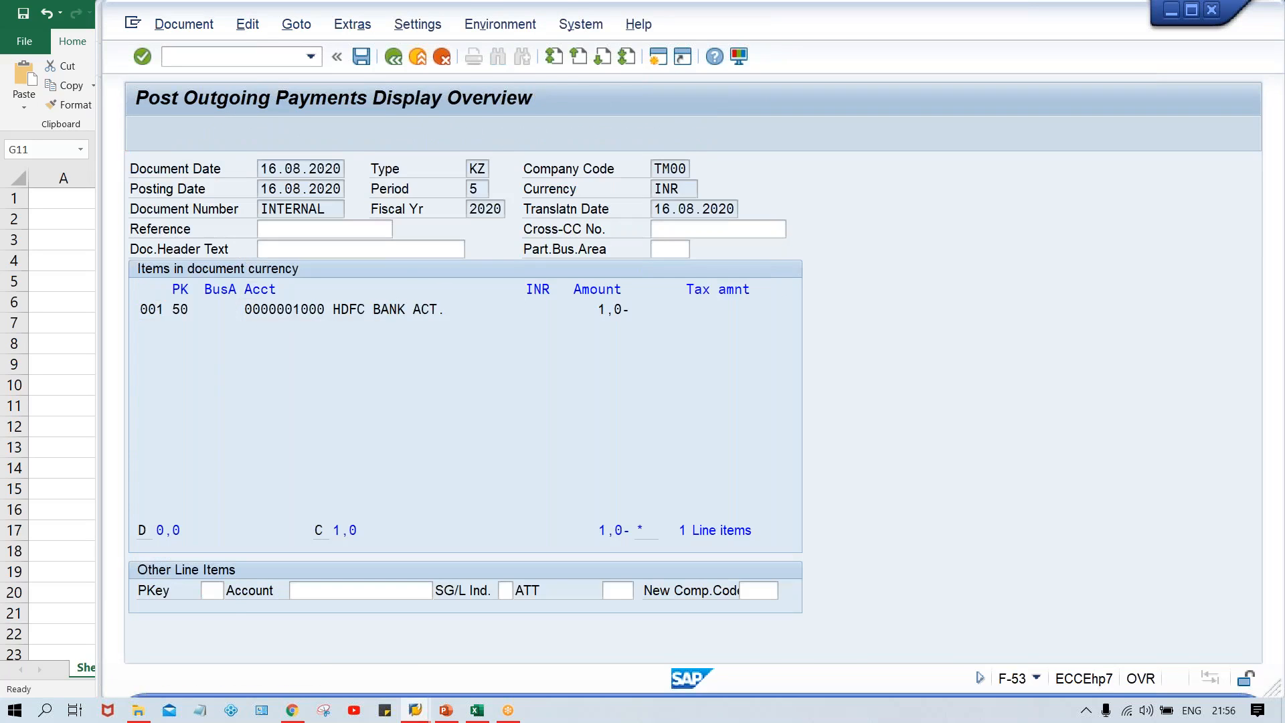
{"action": "double_click", "coordinate": [396, 310]}
{"action": "key", "text": "Delete"}
{"action": "key", "text": "Delete"}
{"action": "key", "text": "Delete"}
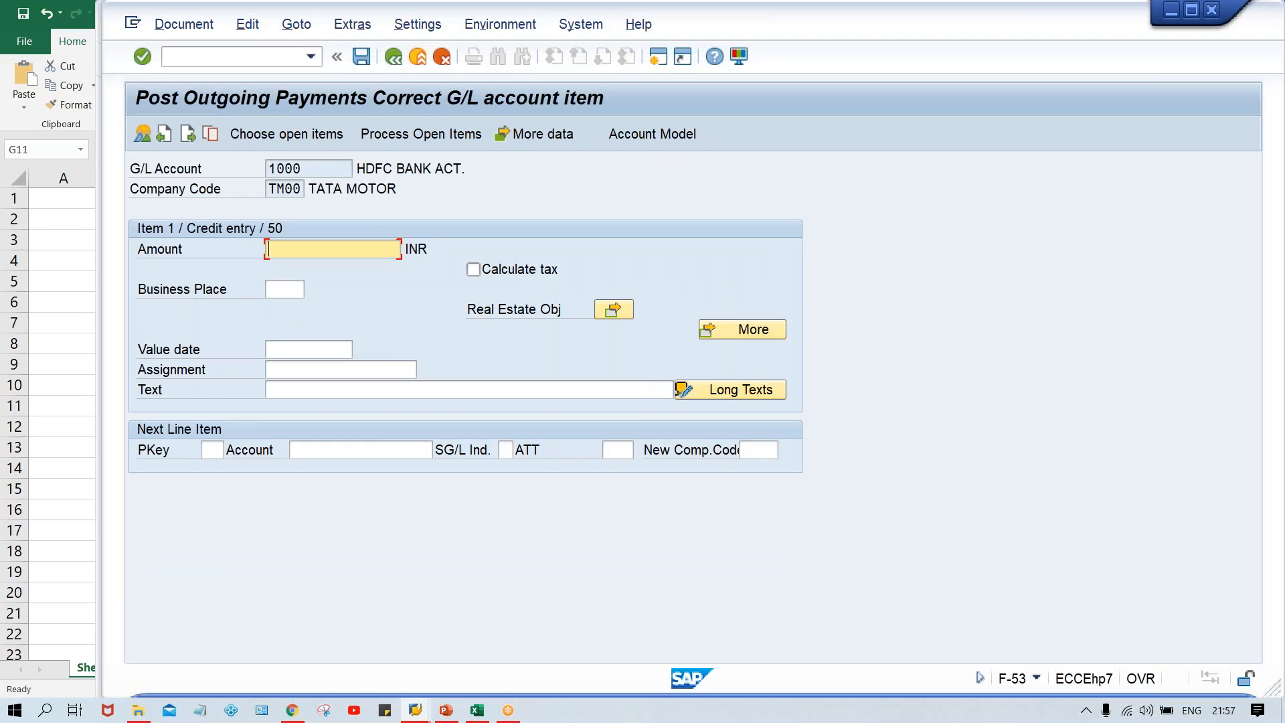
{"action": "type", "text": "3000"}
{"action": "key", "text": "Return"}
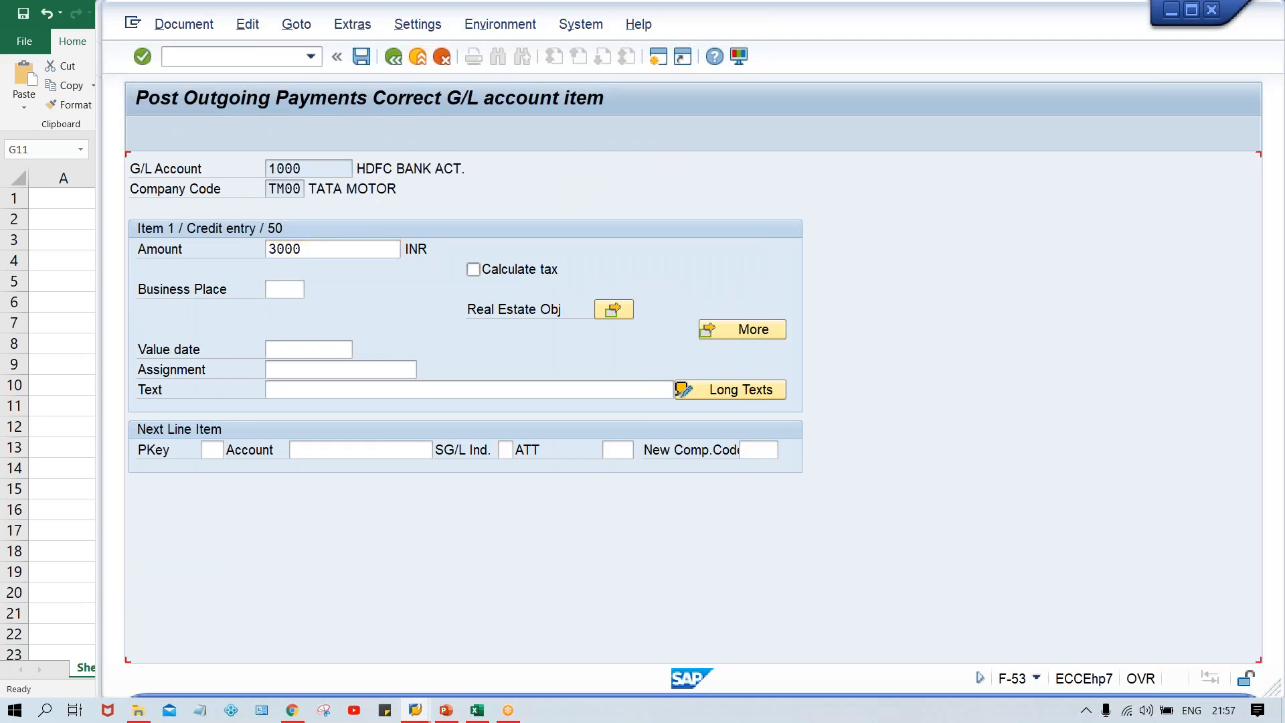
Return to the open items and compare the entered amount with the assigned amount for invoice 2005 and its credit memo.
{"action": "left_click", "coordinate": [389, 129]}
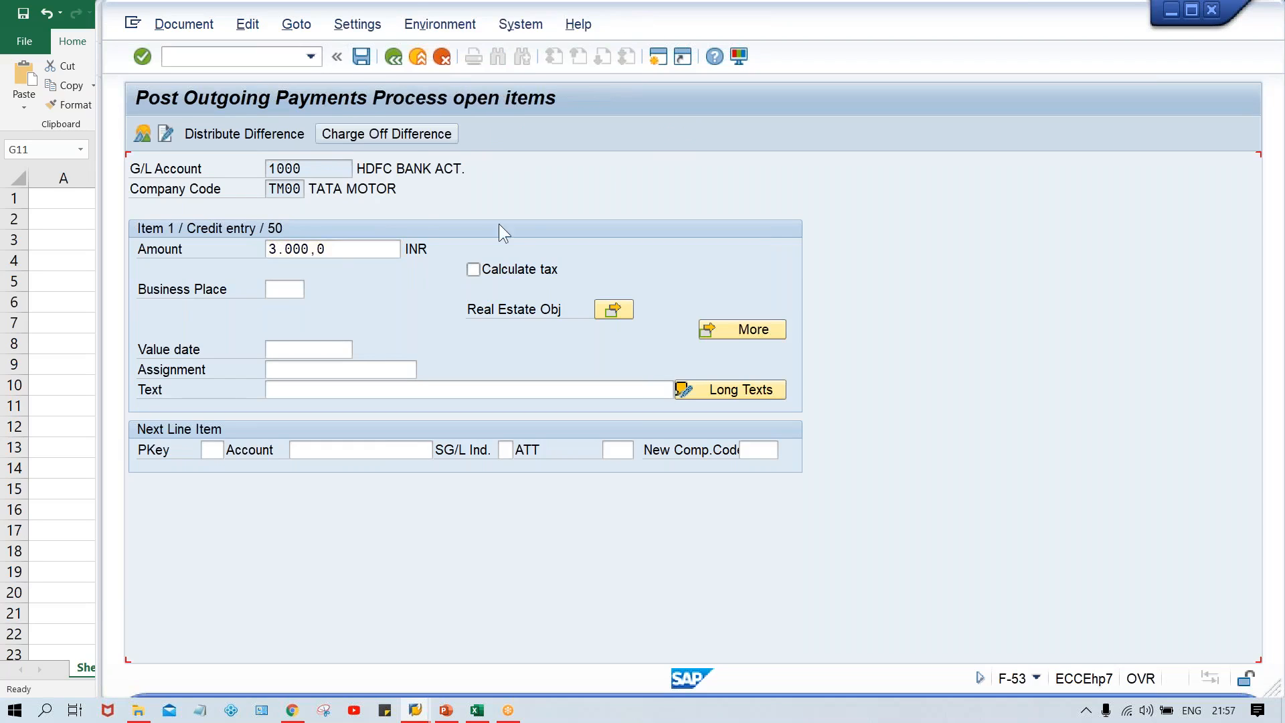
{"action": "left_click", "coordinate": [821, 528]}
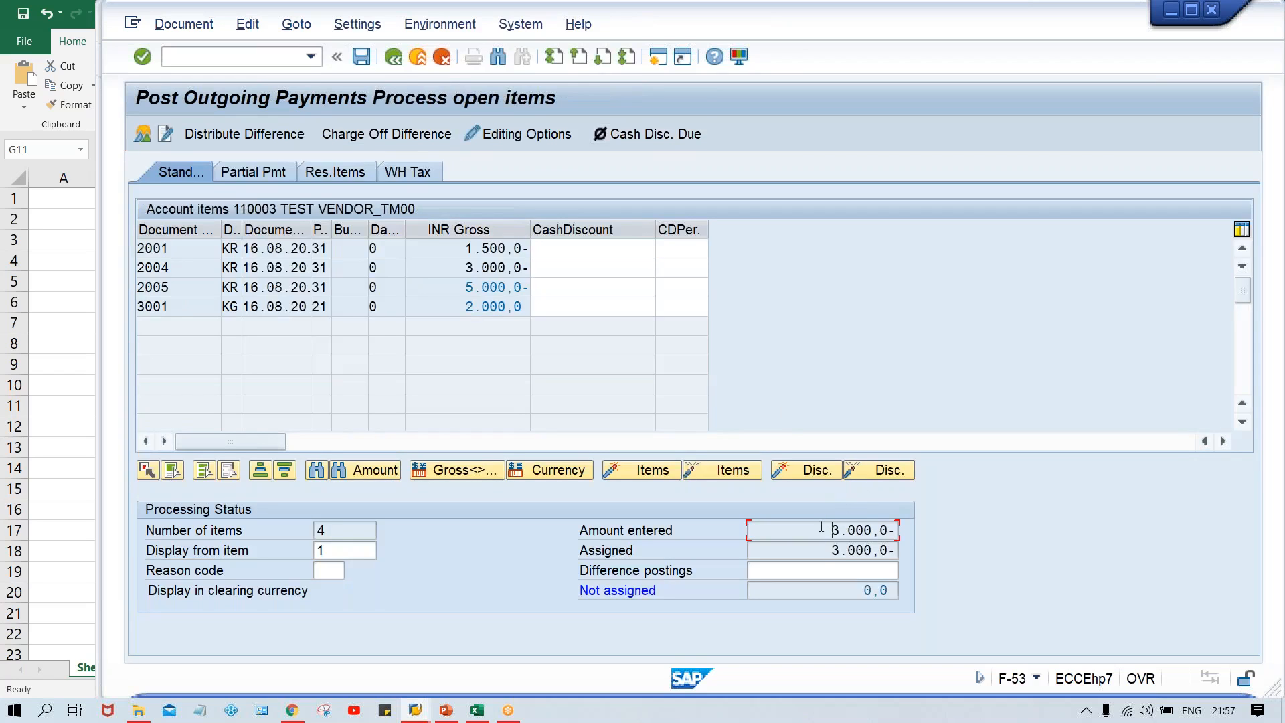
{"action": "left_click", "coordinate": [817, 549]}
Simulate the outgoing payment that clears invoice 2005 with credit memo 3001, and post it.
{"action": "left_click", "coordinate": [184, 25]}
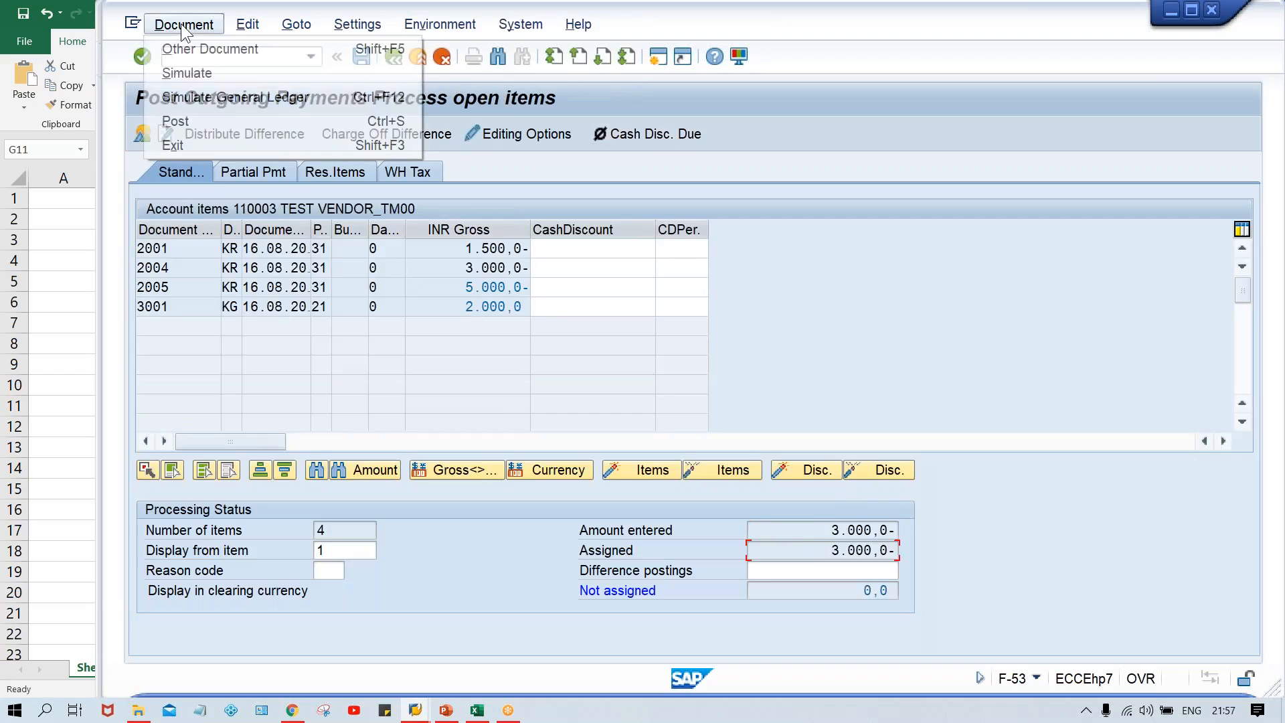
{"action": "left_click", "coordinate": [188, 71]}
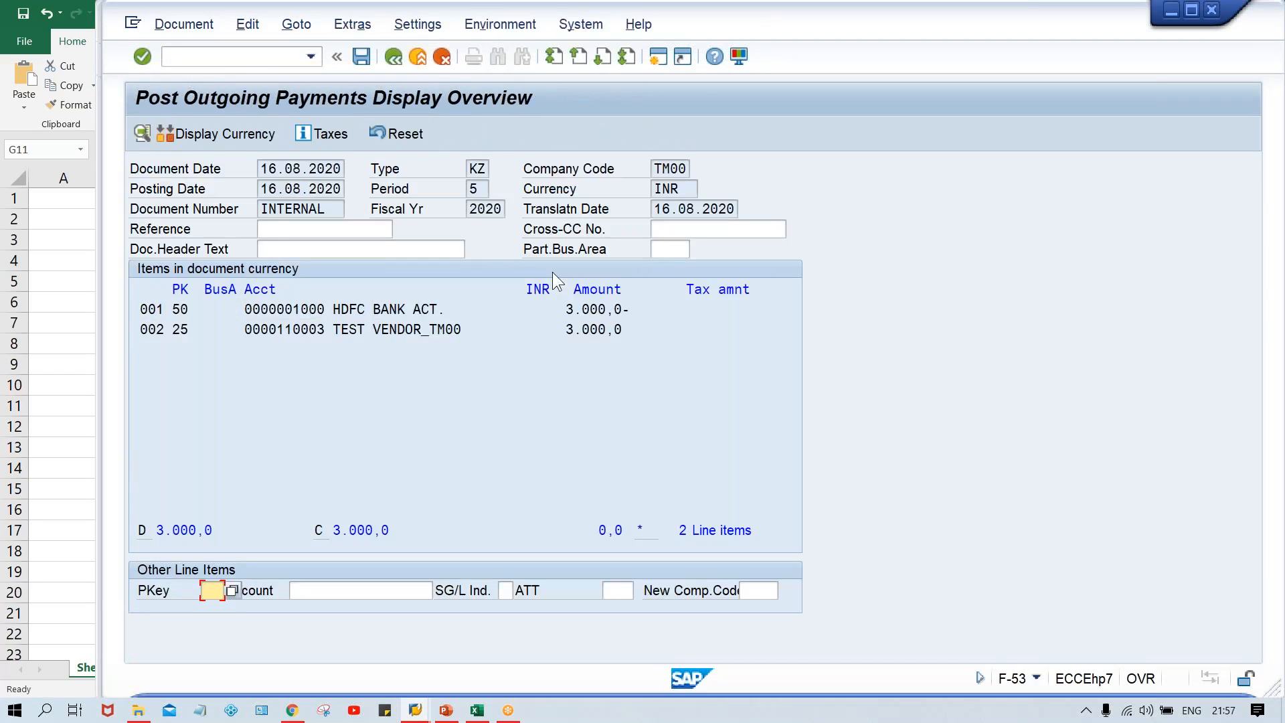
{"action": "left_click", "coordinate": [361, 57]}
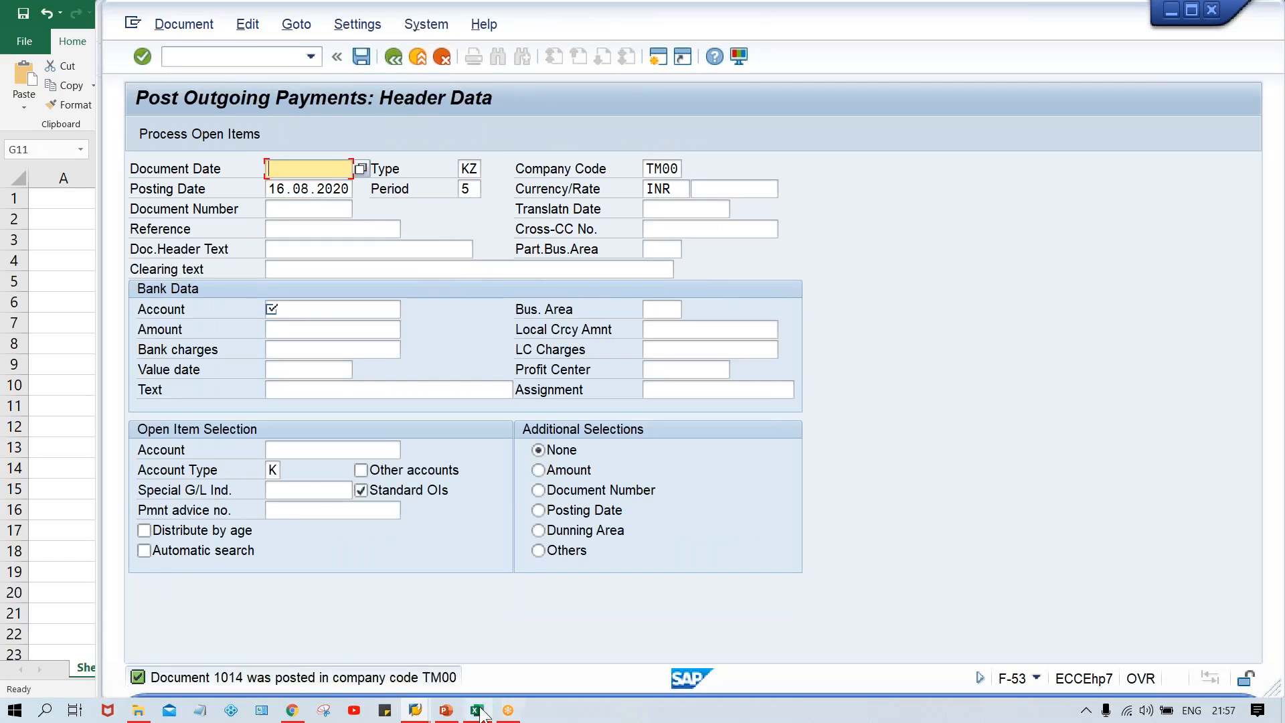
Refresh the vendor line item display in the other SAP session, and check the outgoing payment 1014 and open invoices 2001 and 2004.
{"action": "mouse_move", "coordinate": [427, 713]}
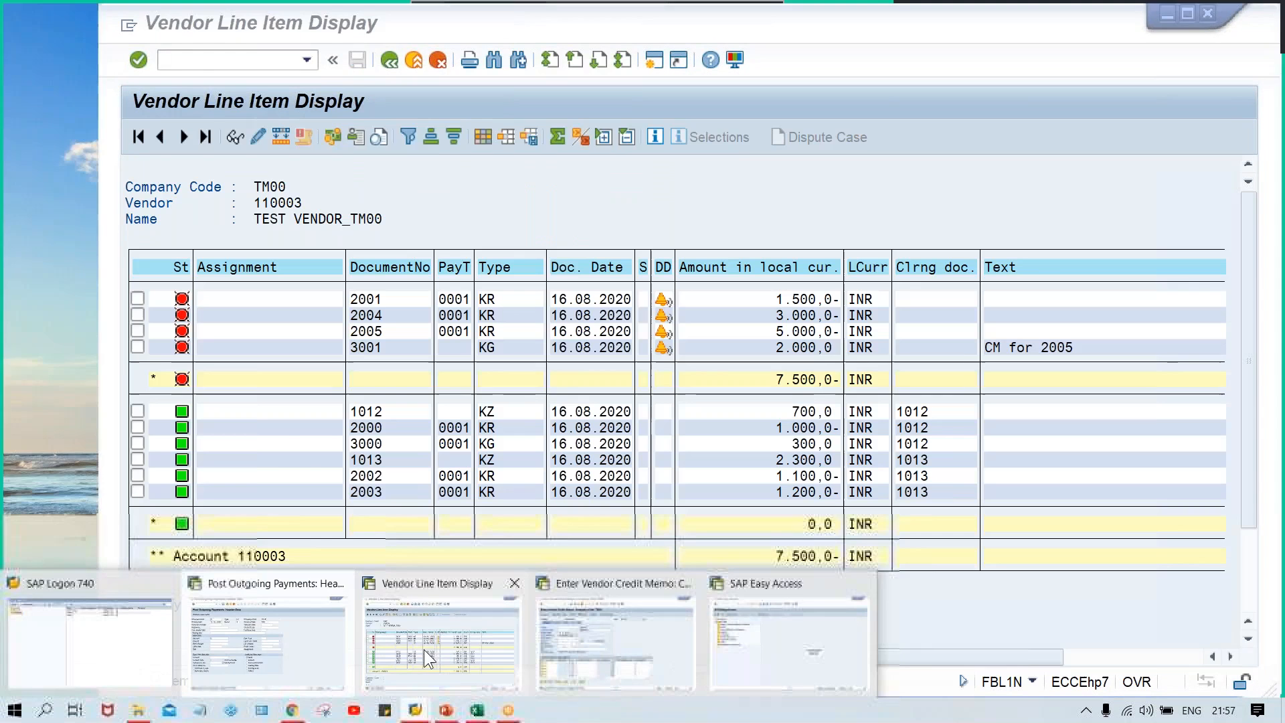
{"action": "left_click", "coordinate": [423, 650]}
{"action": "left_click", "coordinate": [161, 27]}
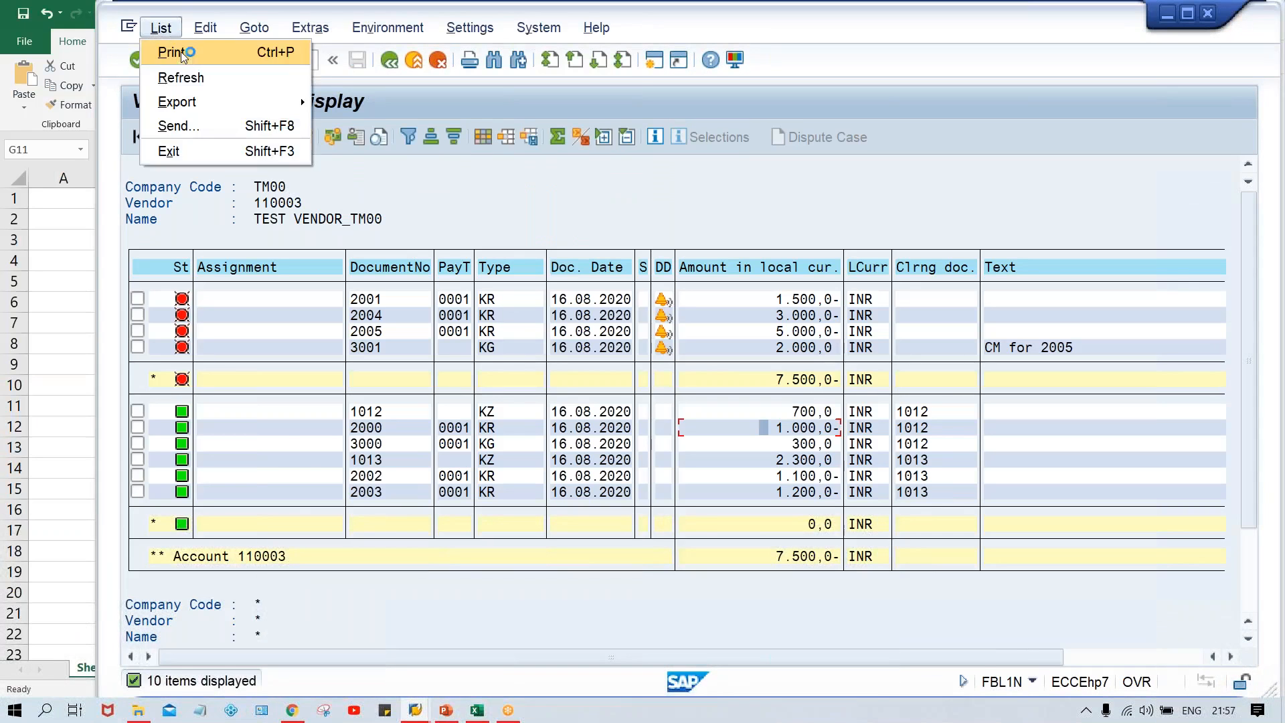
{"action": "left_click", "coordinate": [192, 76]}
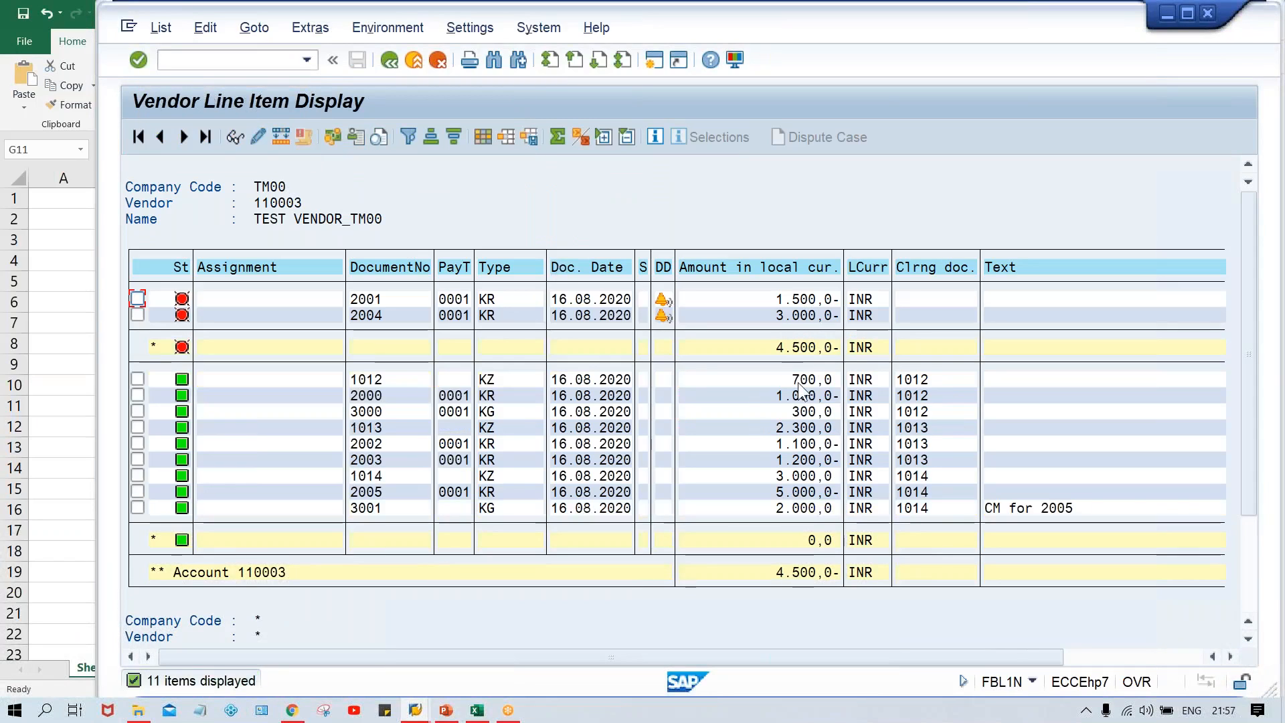
{"action": "left_click", "coordinate": [759, 473]}
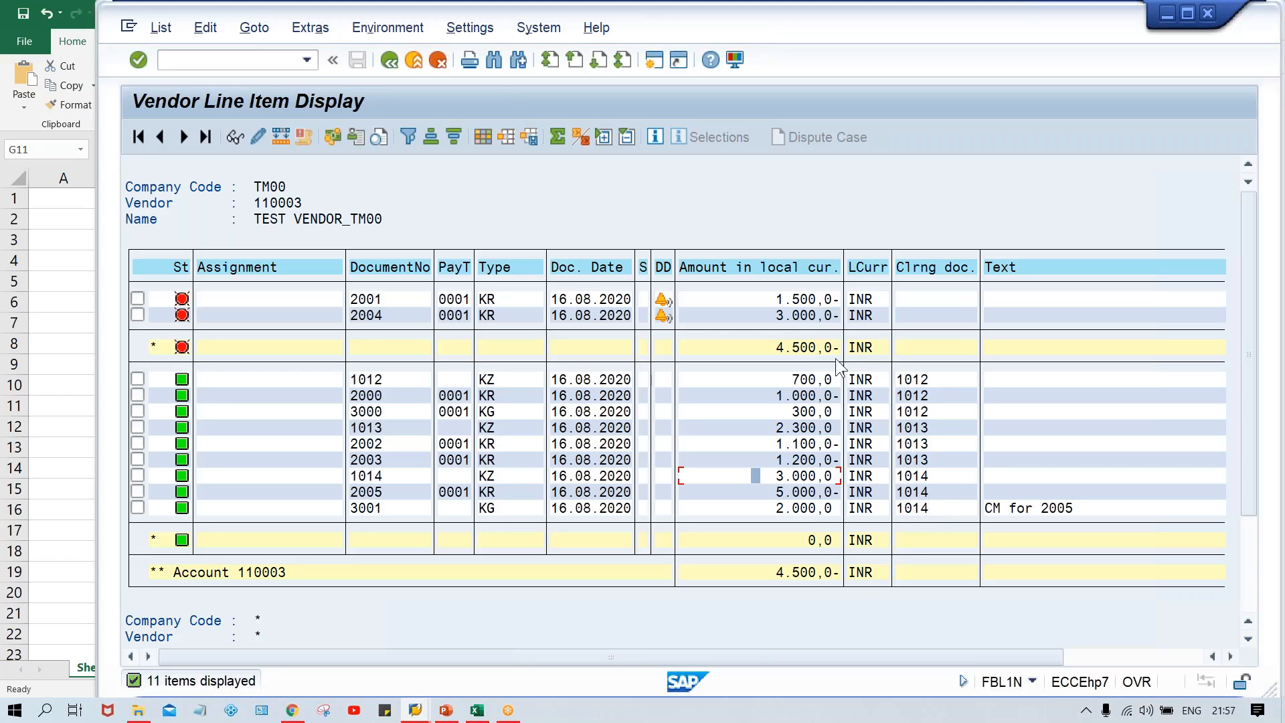
{"action": "left_click", "coordinate": [764, 303]}
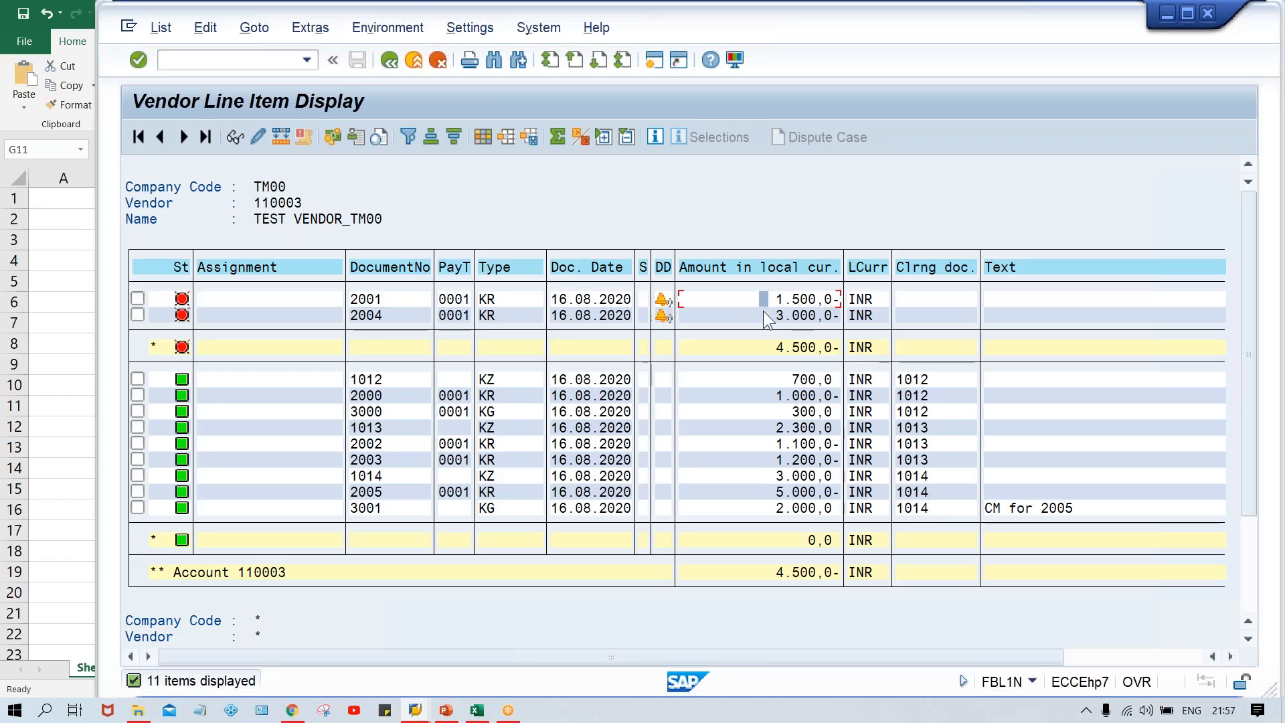
{"action": "left_click", "coordinate": [764, 312]}
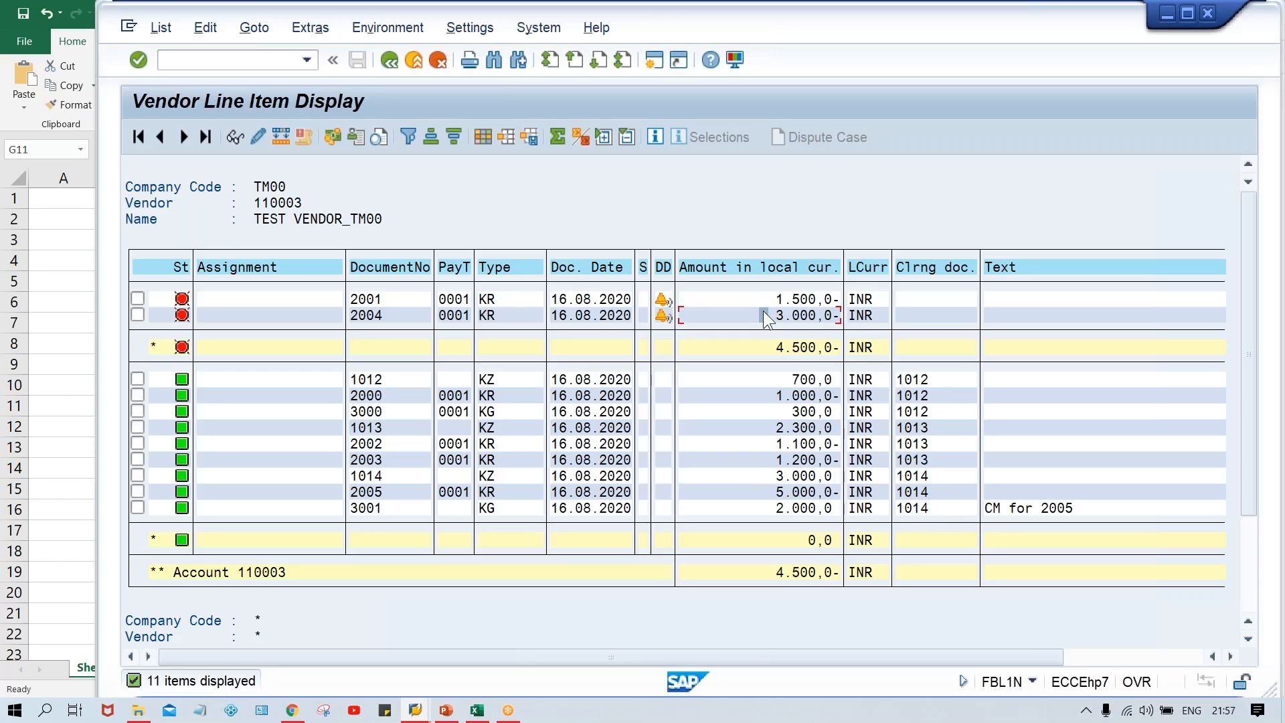